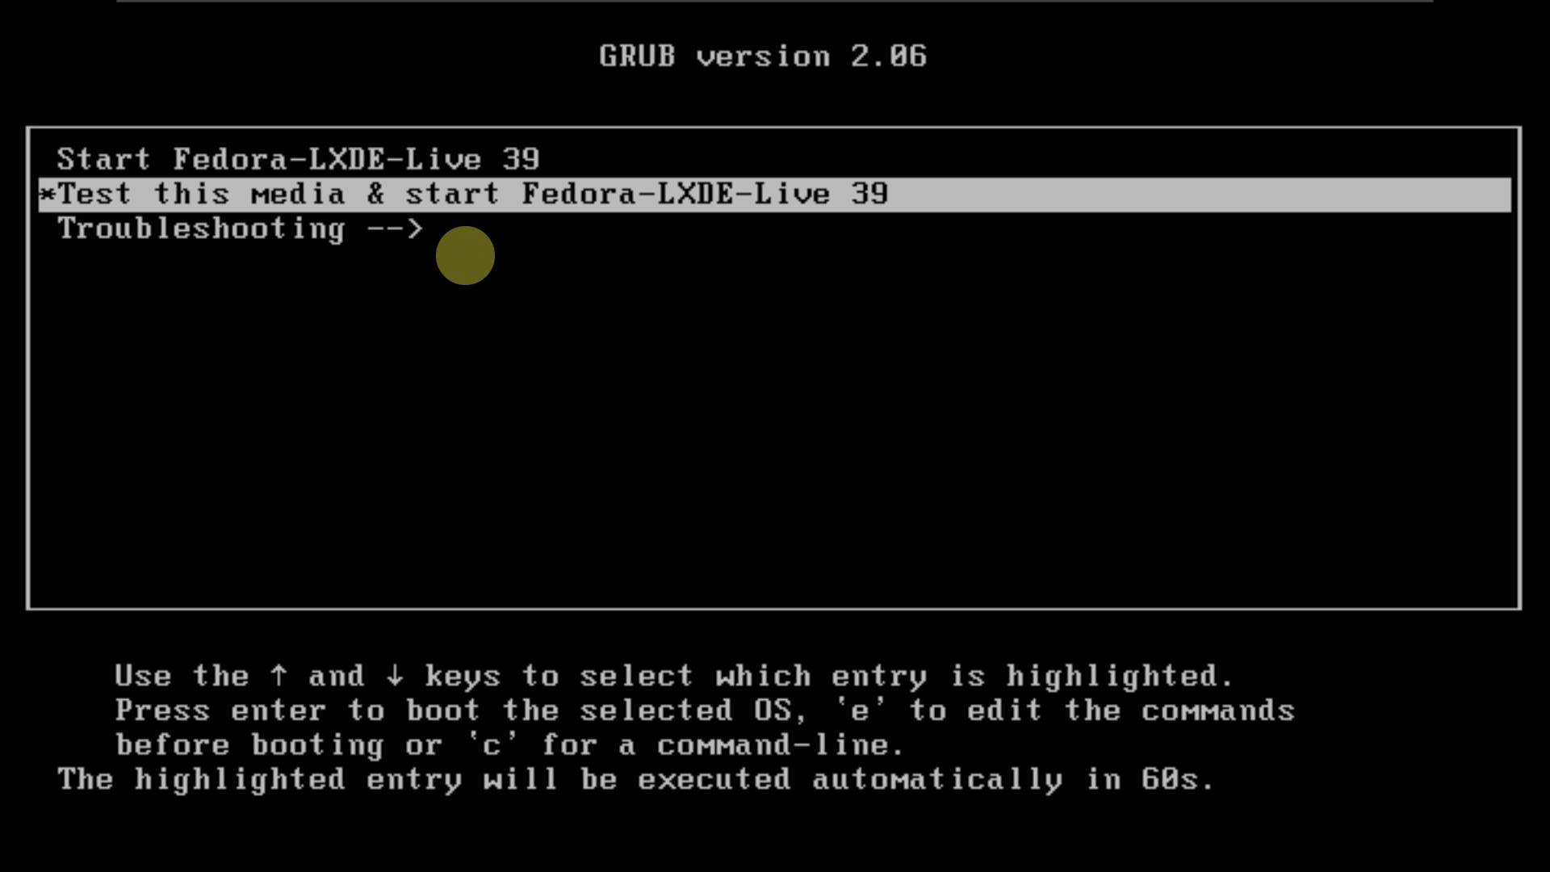
Boot the live system with the "Start Fedora-LXDE-Live 39" entry, skipping the media test
{"action": "key", "text": "Up"}
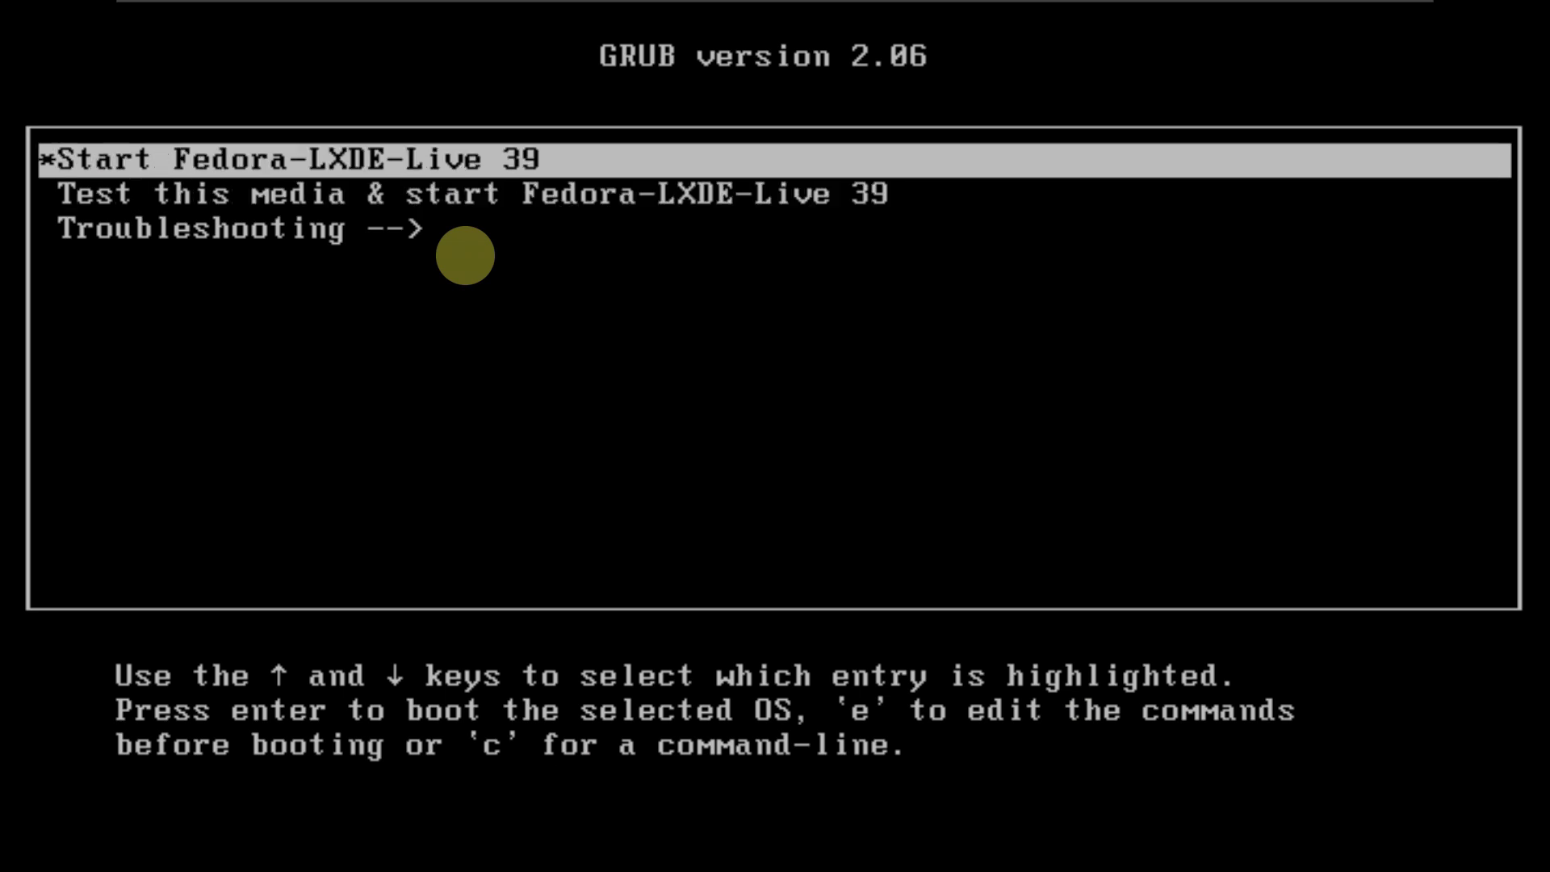
{"action": "key", "text": "Down"}
{"action": "key", "text": "Down"}
{"action": "key", "text": "Up"}
{"action": "key", "text": "Up"}
{"action": "key", "text": "Return"}
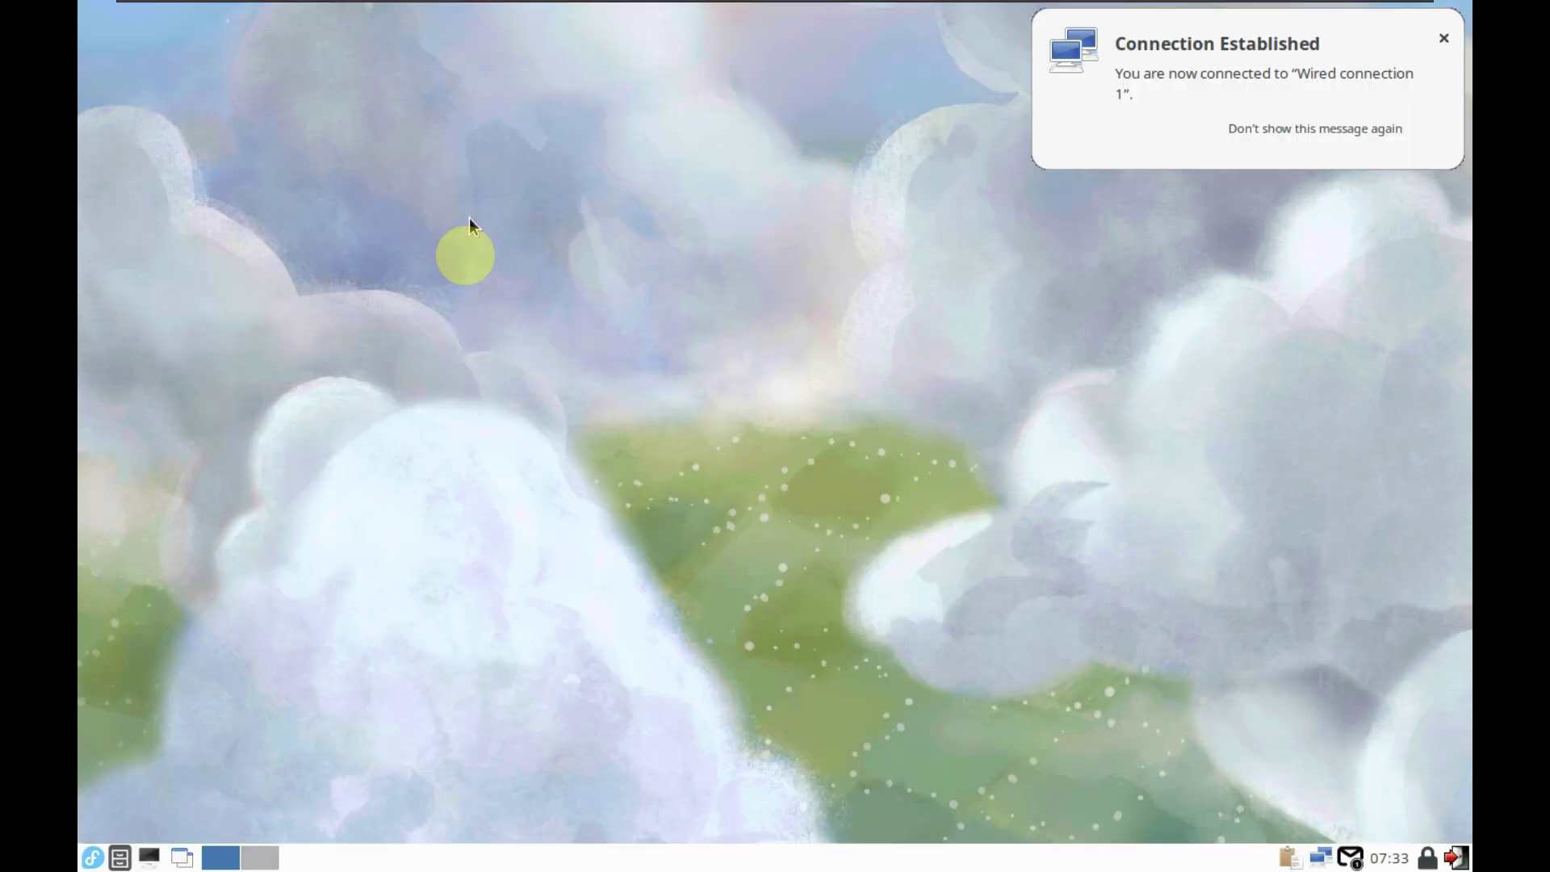
Open the Task Manager from the system tools, maximized and with its process list in the less detailed view
{"action": "right_click", "coordinate": [588, 335]}
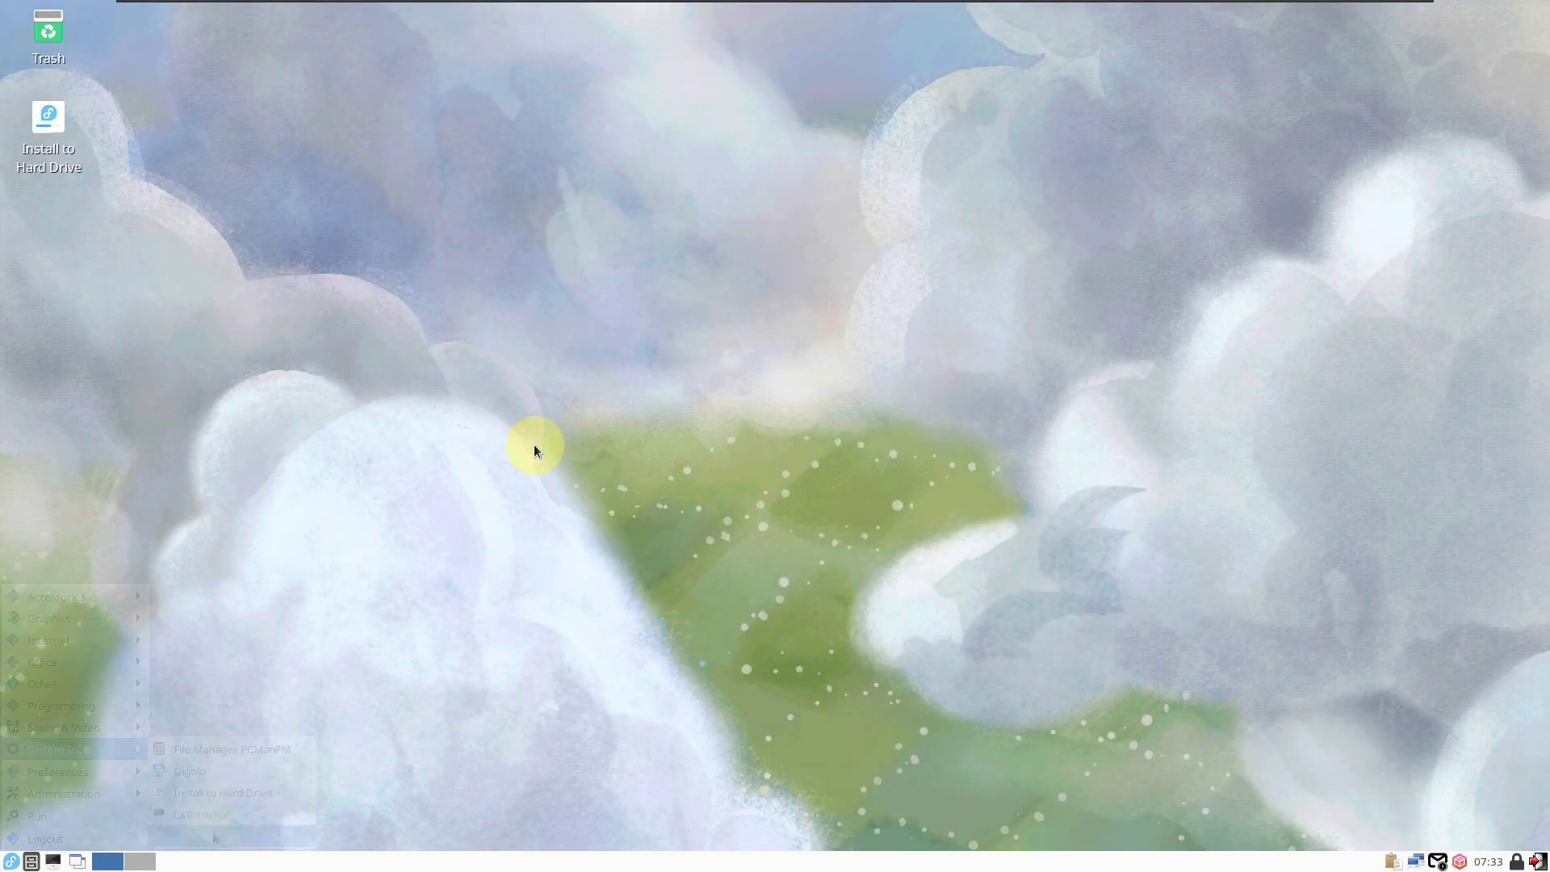
{"action": "left_click", "coordinate": [9, 862]}
{"action": "mouse_move", "coordinate": [73, 751]}
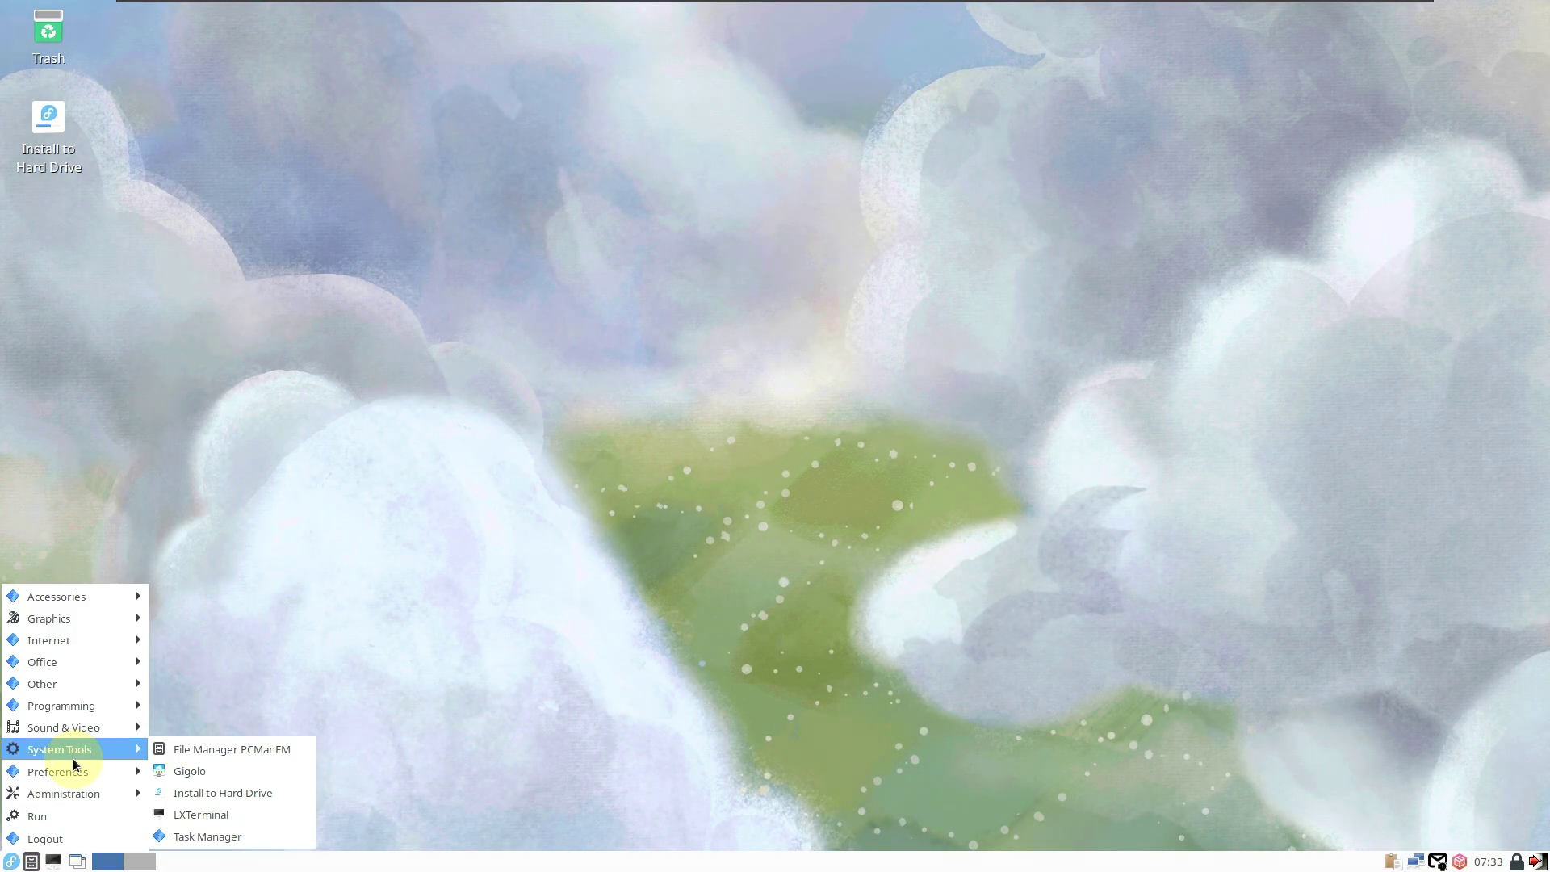
{"action": "left_click", "coordinate": [208, 836]}
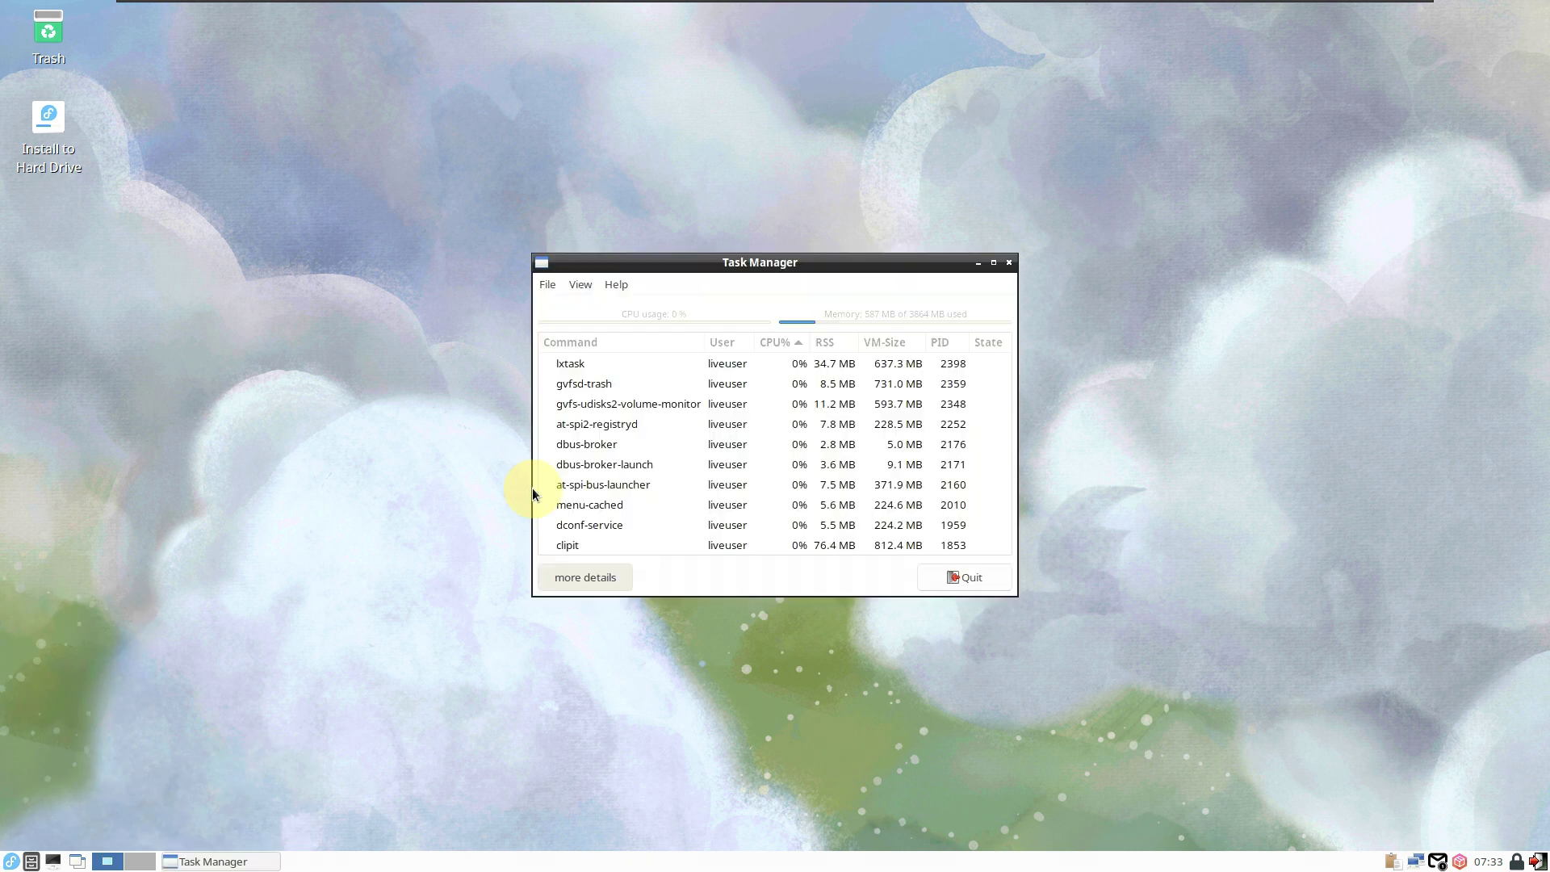
{"action": "left_click", "coordinate": [992, 263]}
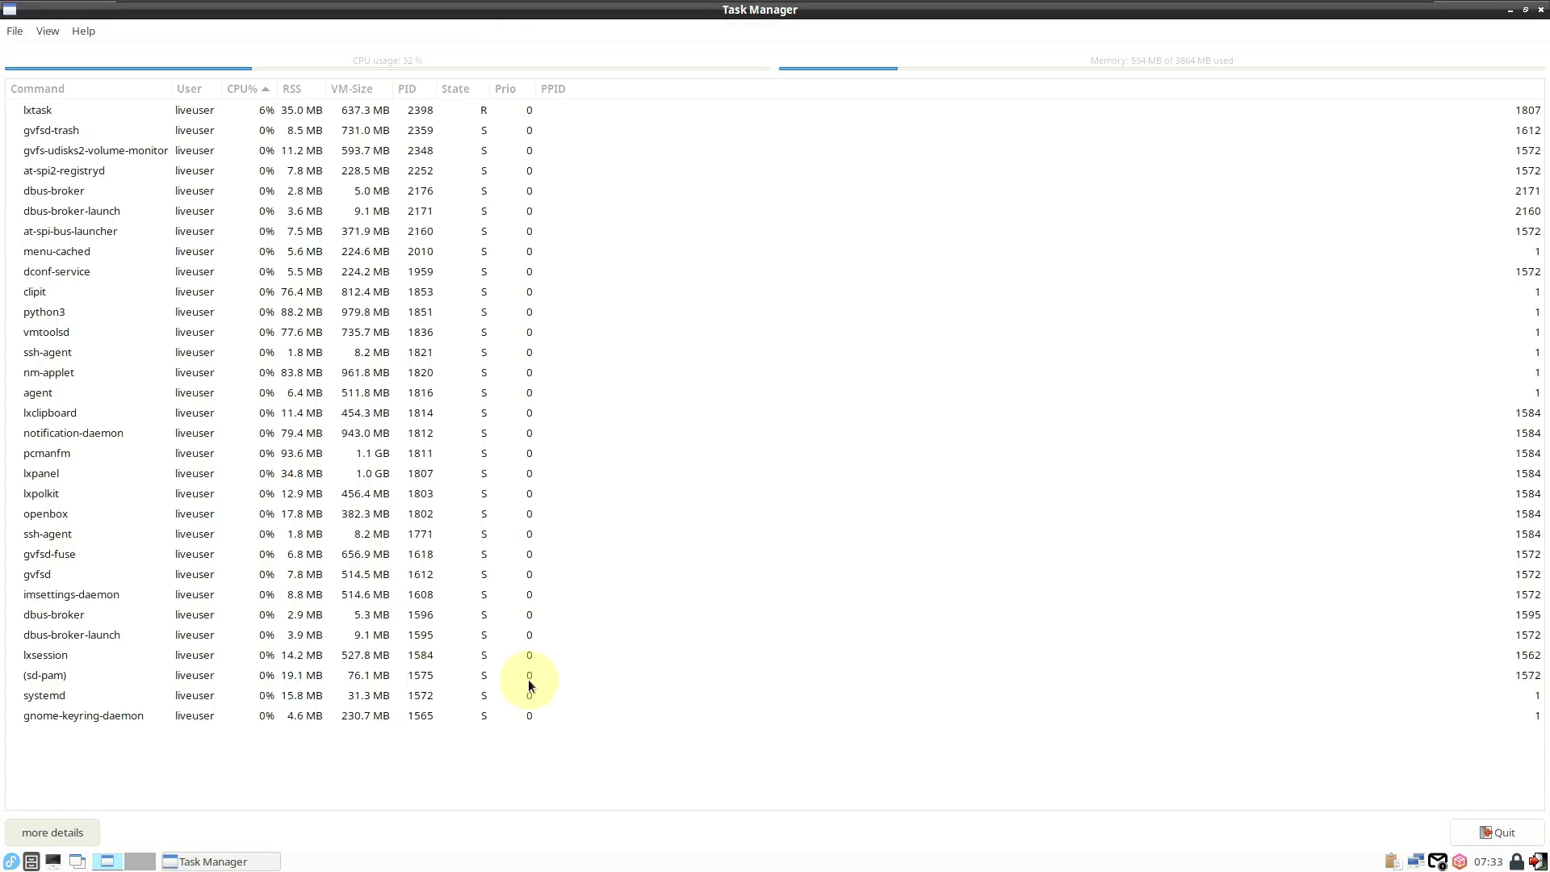
{"action": "left_click", "coordinate": [68, 836]}
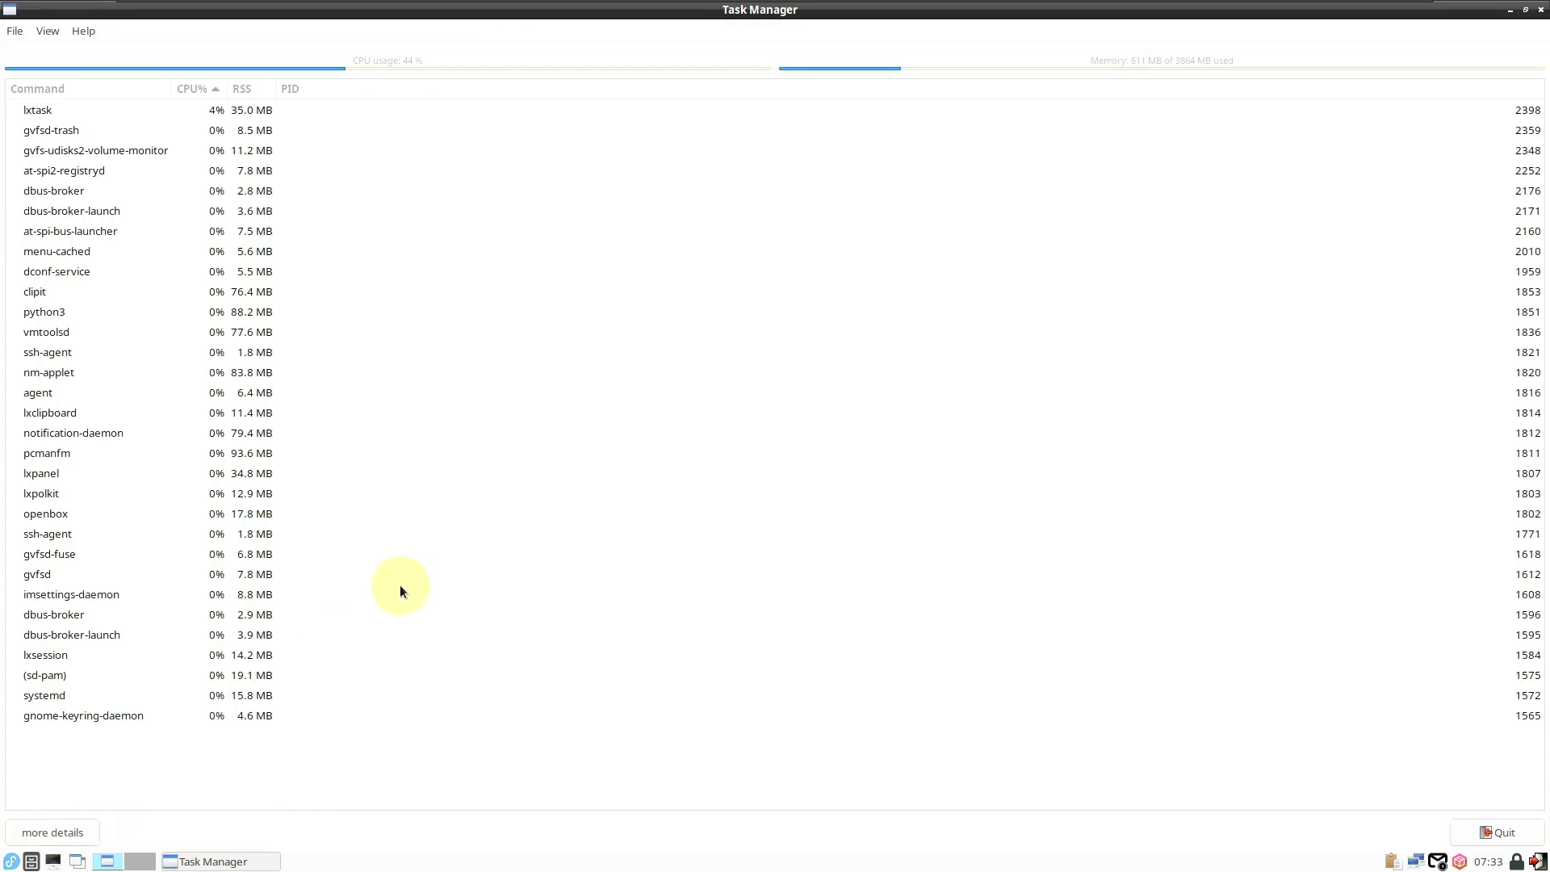
View the Task Manager's About information and close it again
{"action": "left_click", "coordinate": [98, 29]}
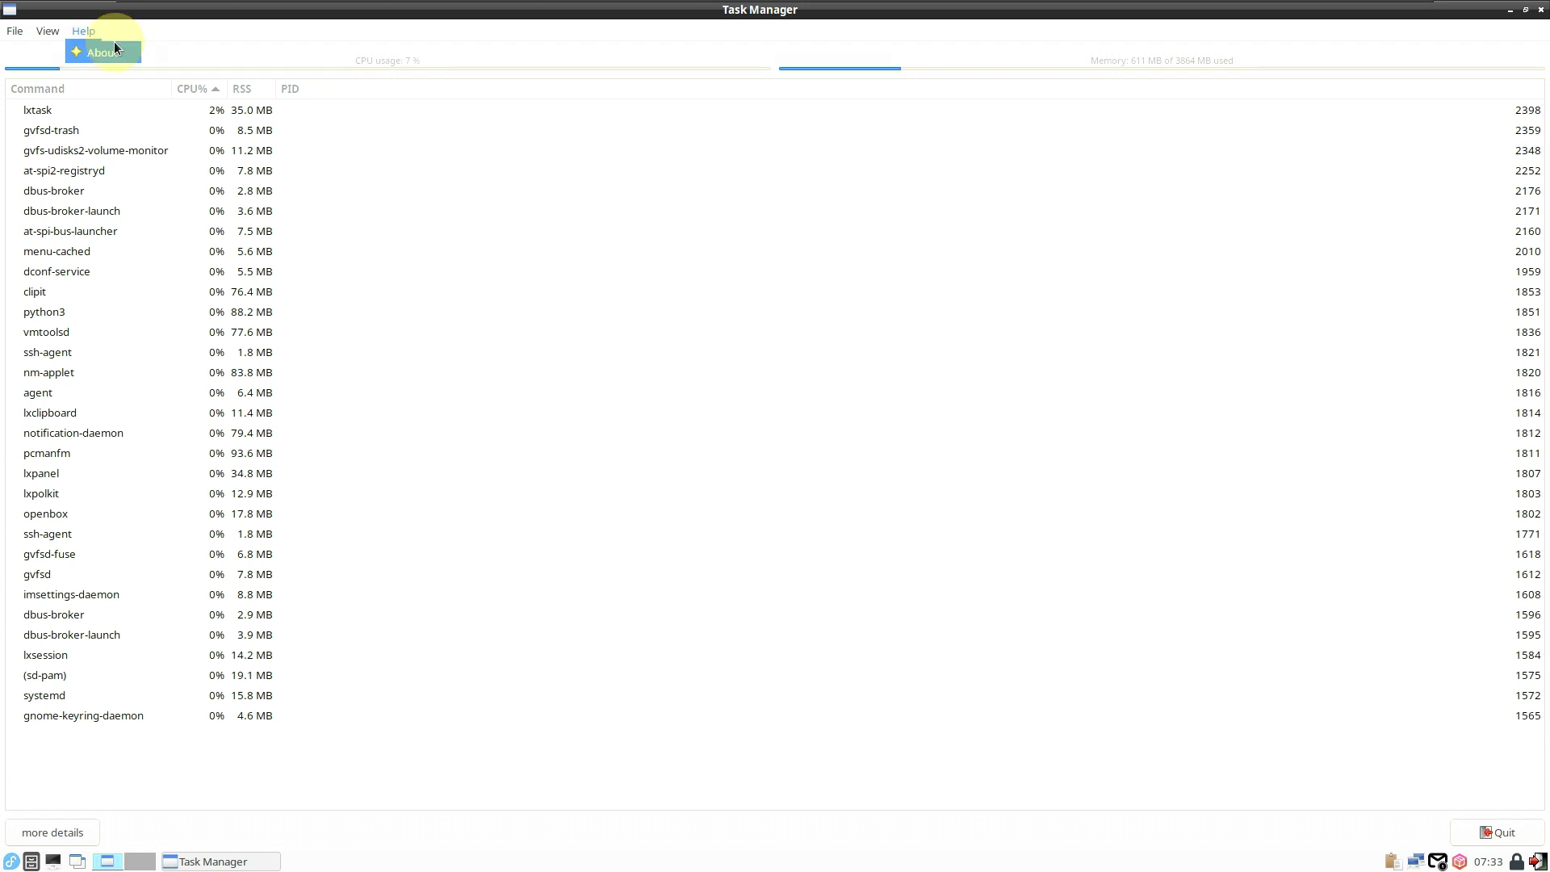
{"action": "left_click", "coordinate": [114, 41]}
{"action": "left_click", "coordinate": [905, 549]}
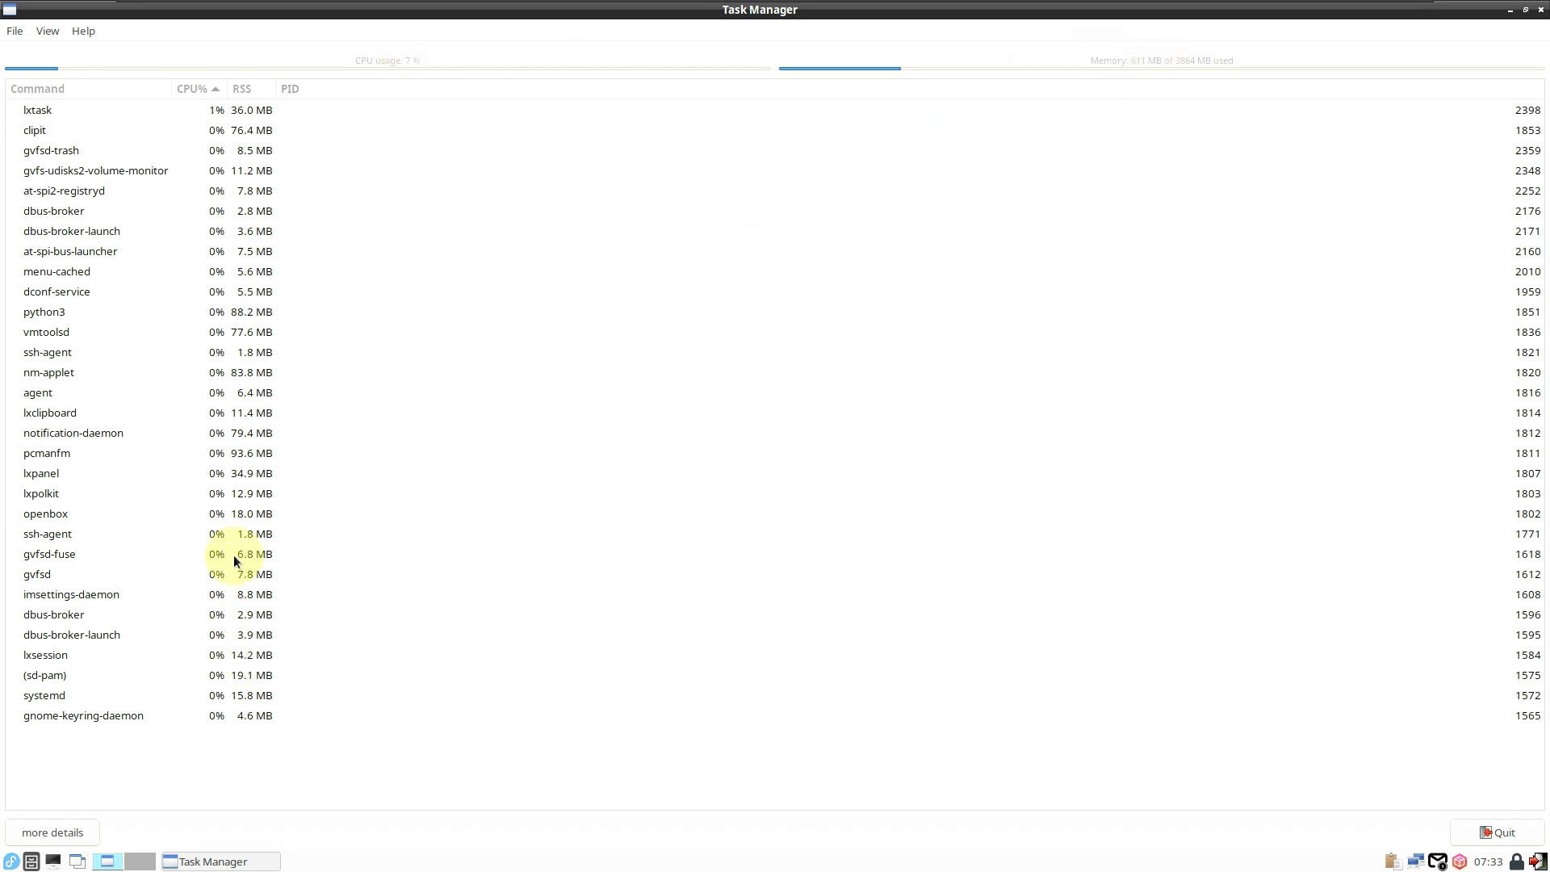
{"action": "left_click", "coordinate": [101, 53]}
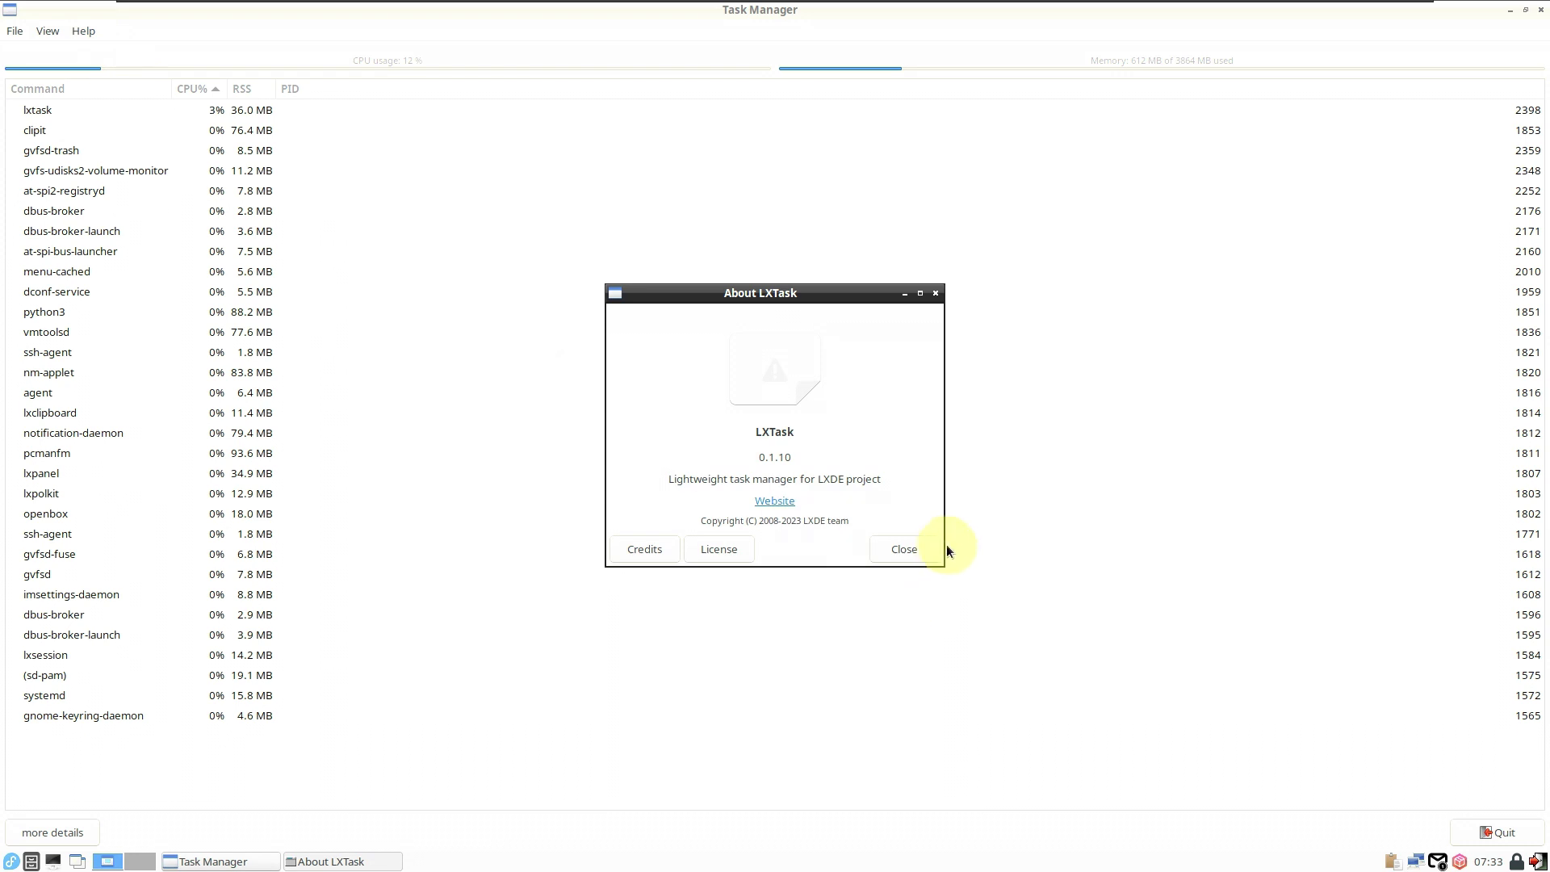
{"action": "left_click", "coordinate": [890, 556]}
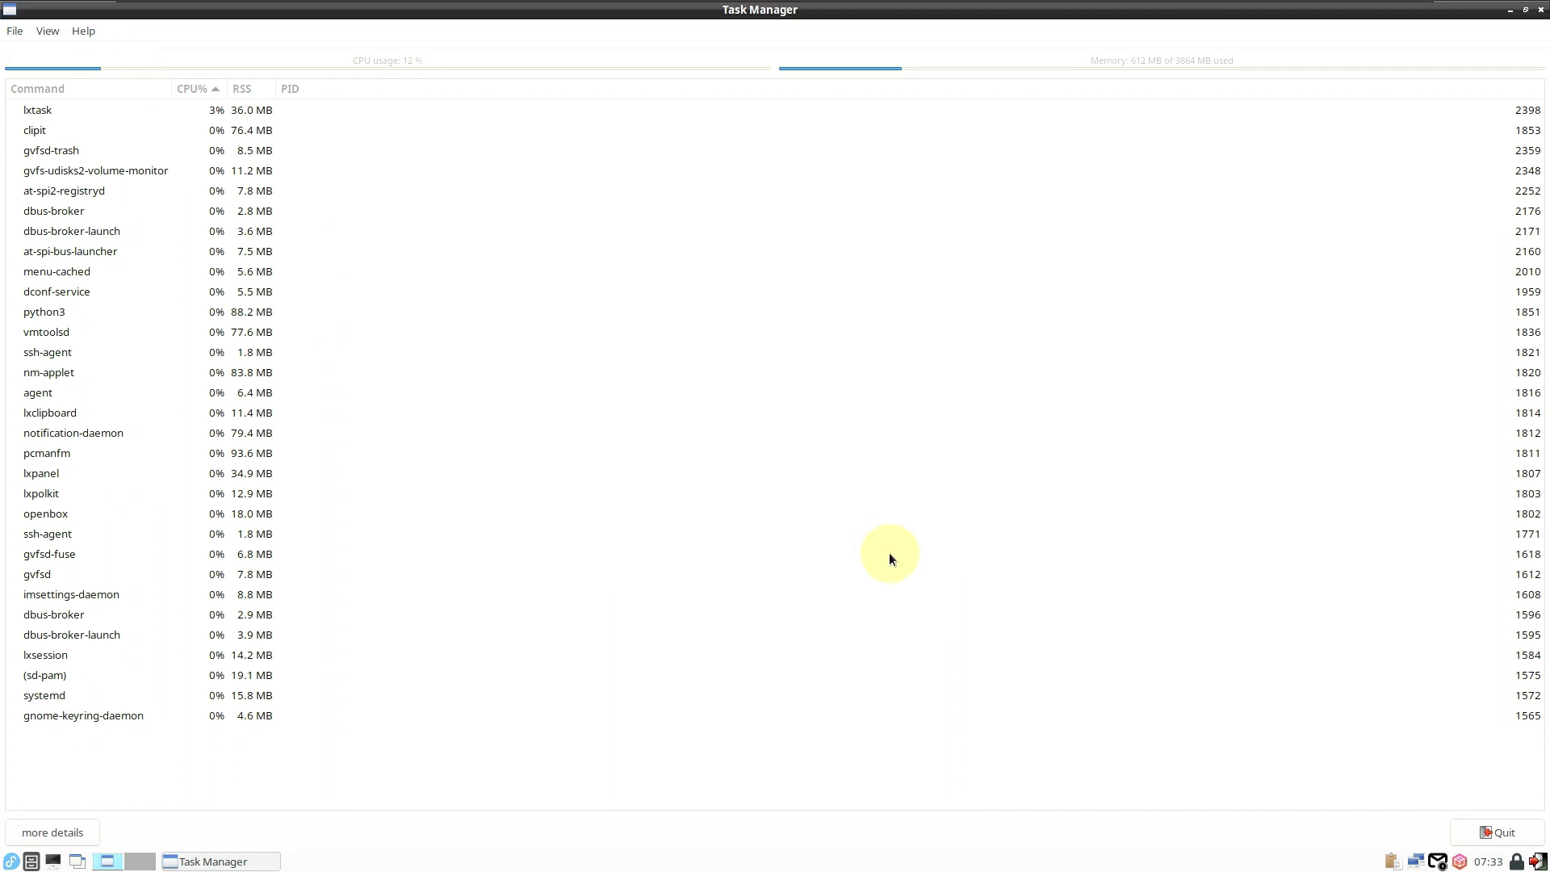
Restore the Task Manager window to its smaller size and park it in the desktop's upper-right corner
{"action": "double_click", "coordinate": [1496, 18]}
{"action": "left_click_drag", "start_coordinate": [851, 269], "coordinate": [1391, 10]}
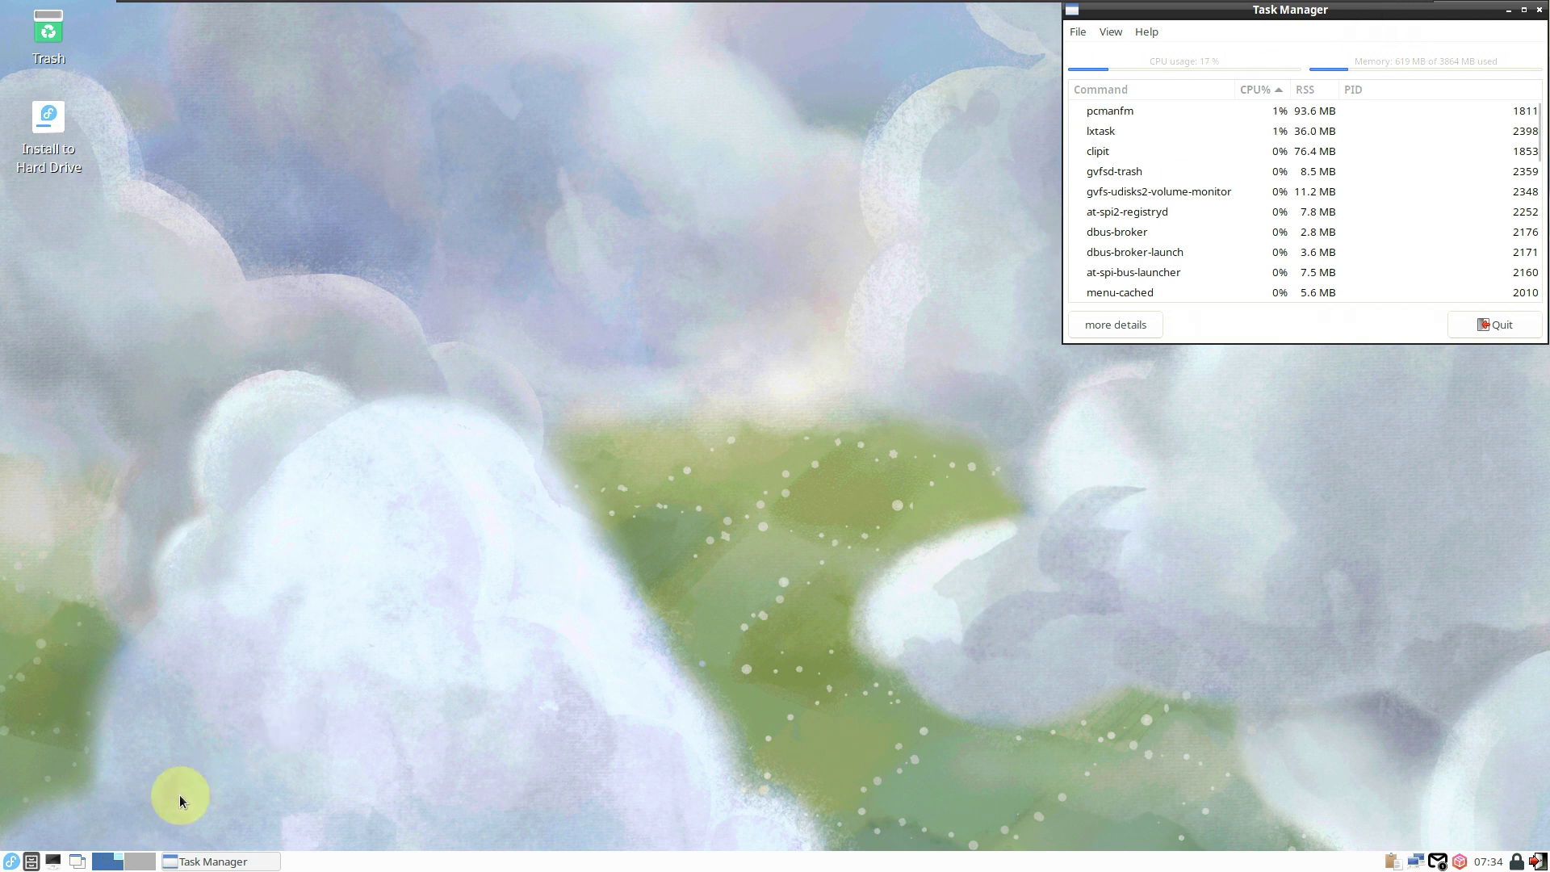
Open a terminal and enlarge its window to fill most of the desktop beside the Task Manager
{"action": "left_click", "coordinate": [52, 861]}
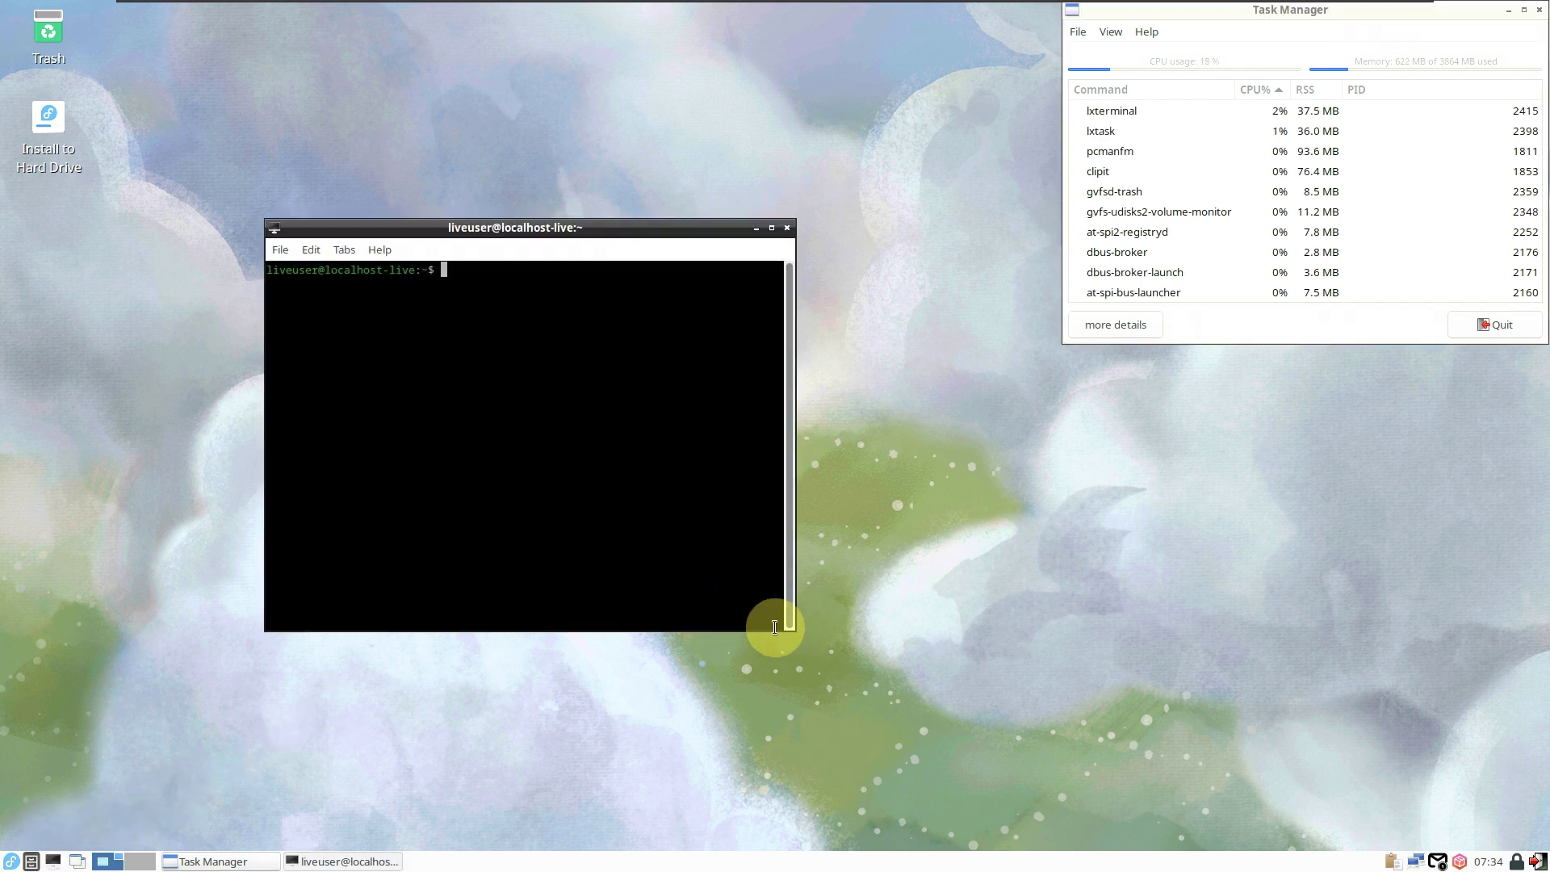
{"action": "left_click_drag", "start_coordinate": [793, 634], "coordinate": [1159, 868]}
{"action": "left_click_drag", "start_coordinate": [598, 227], "coordinate": [432, 85]}
{"action": "left_click_drag", "start_coordinate": [981, 718], "coordinate": [1069, 792]}
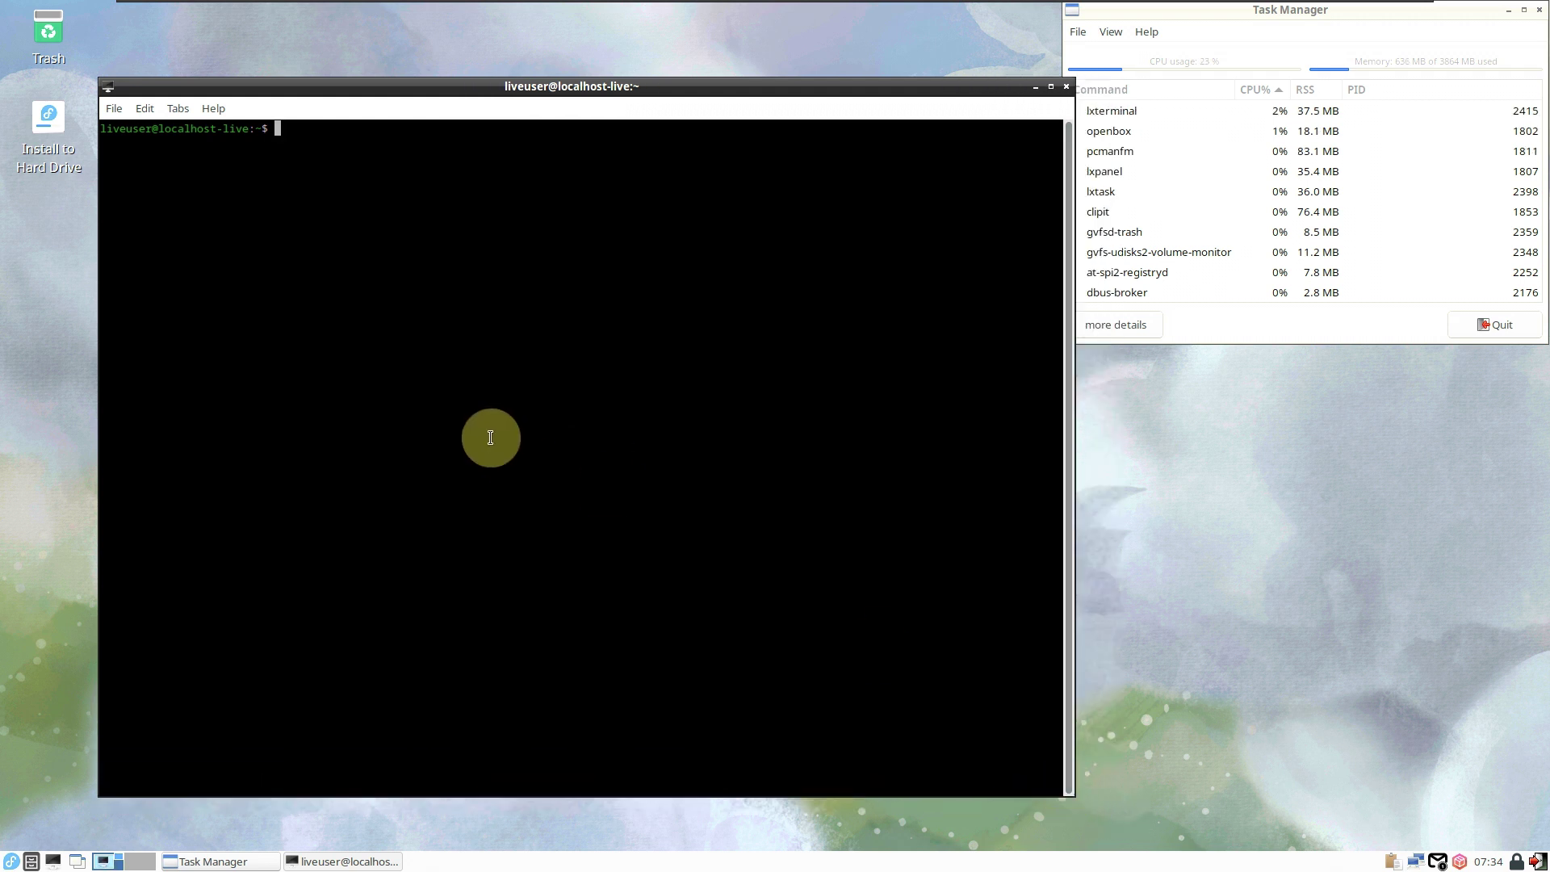
Check the system and kernel information in the terminal with inxi, cat /etc/issue, uname -a and uname -r
{"action": "type", "text": "xi"}
{"action": "key", "text": "Return"}
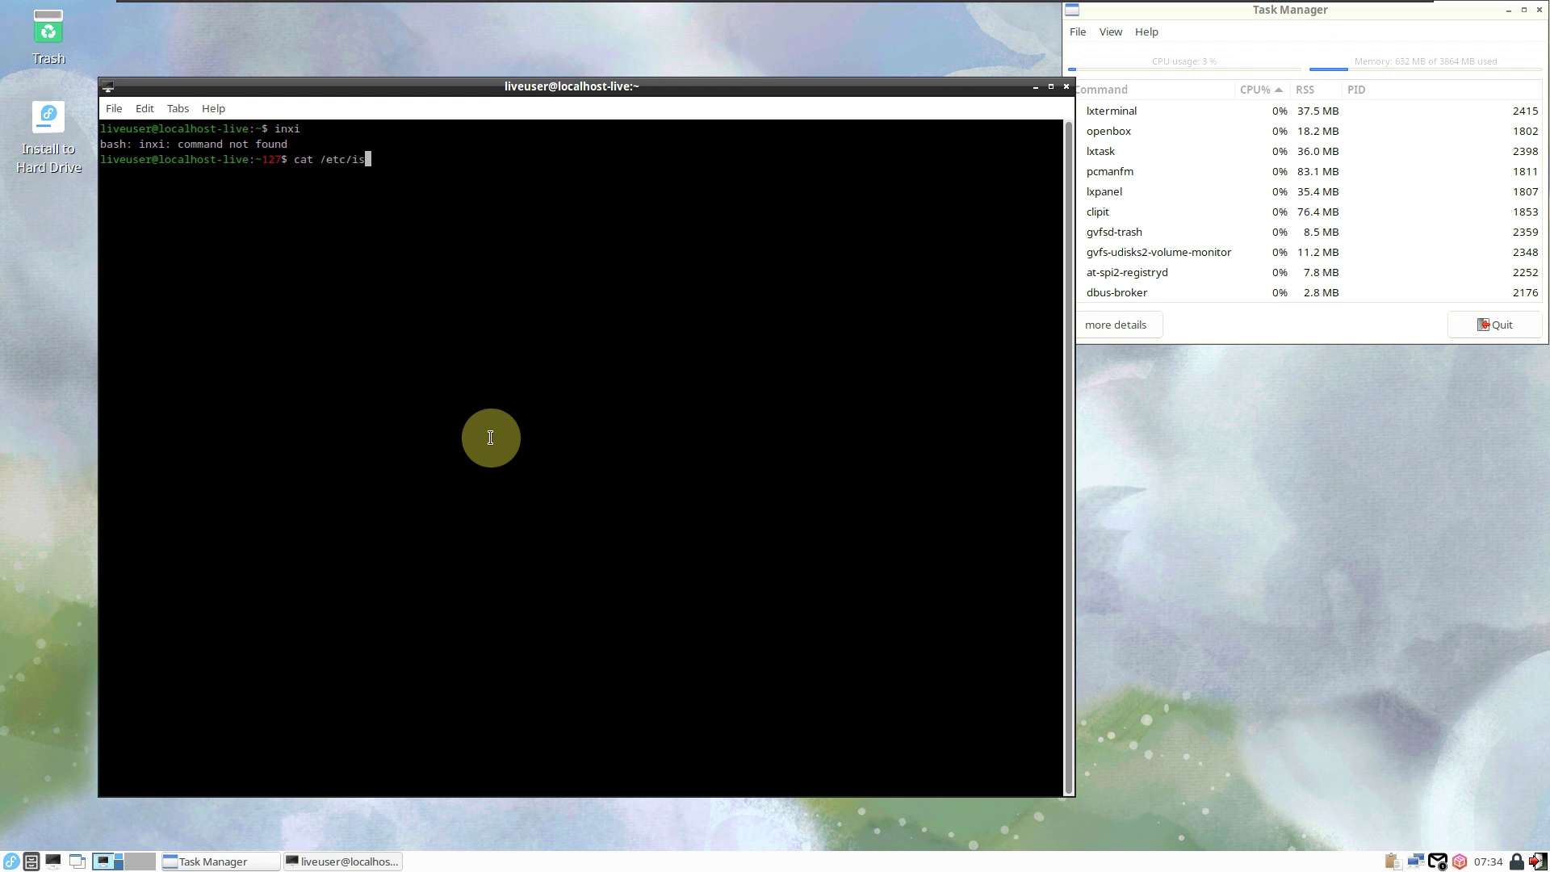
{"action": "type", "text": "cat /etc/issue"}
{"action": "key", "text": "Return"}
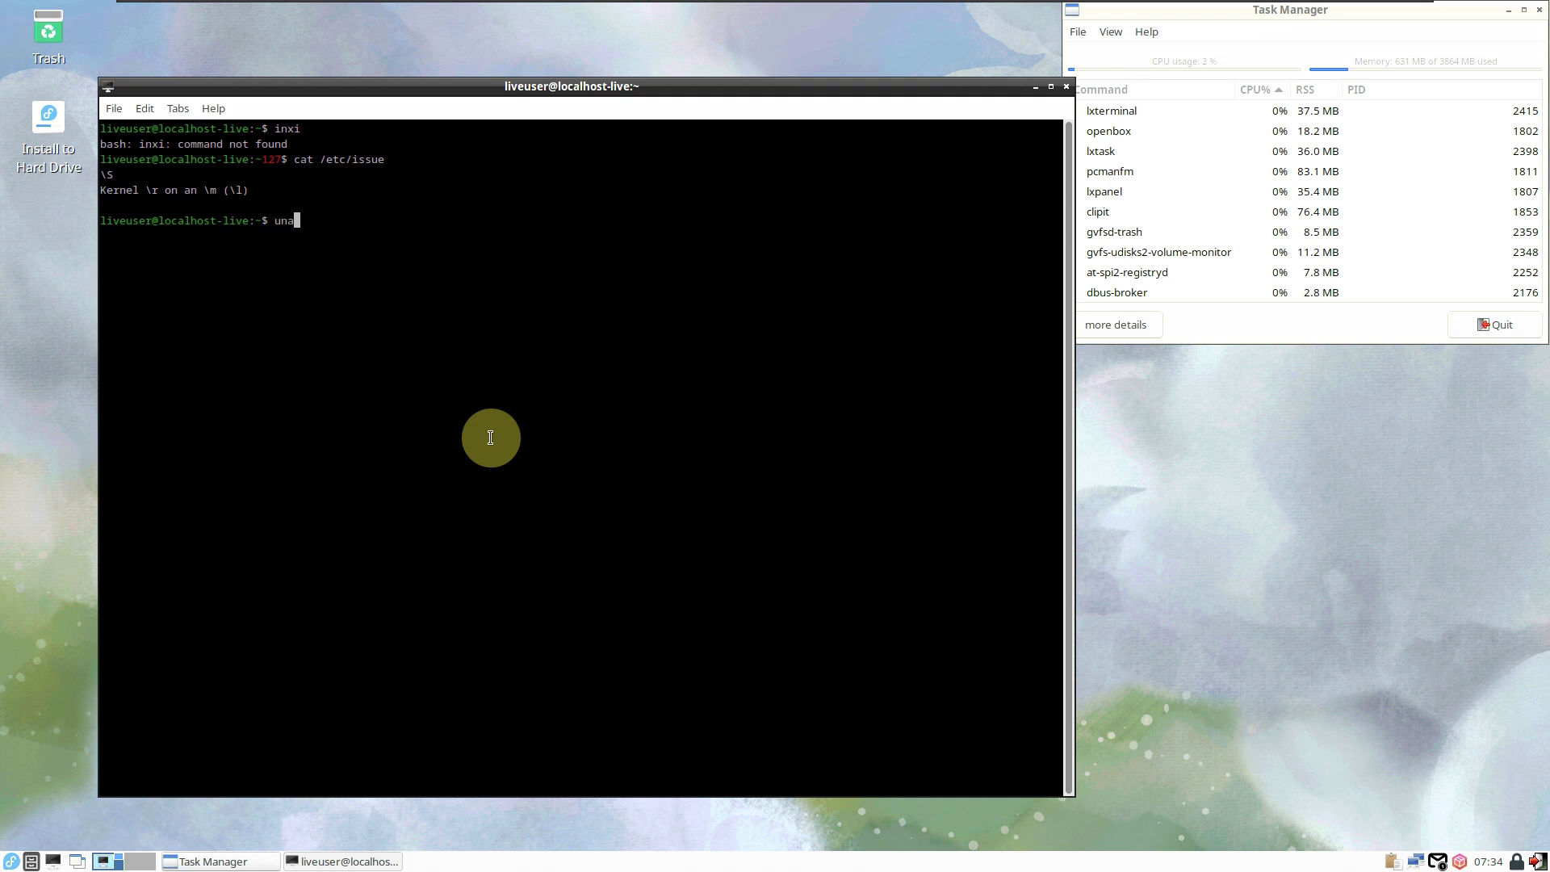
{"action": "key", "text": "Return"}
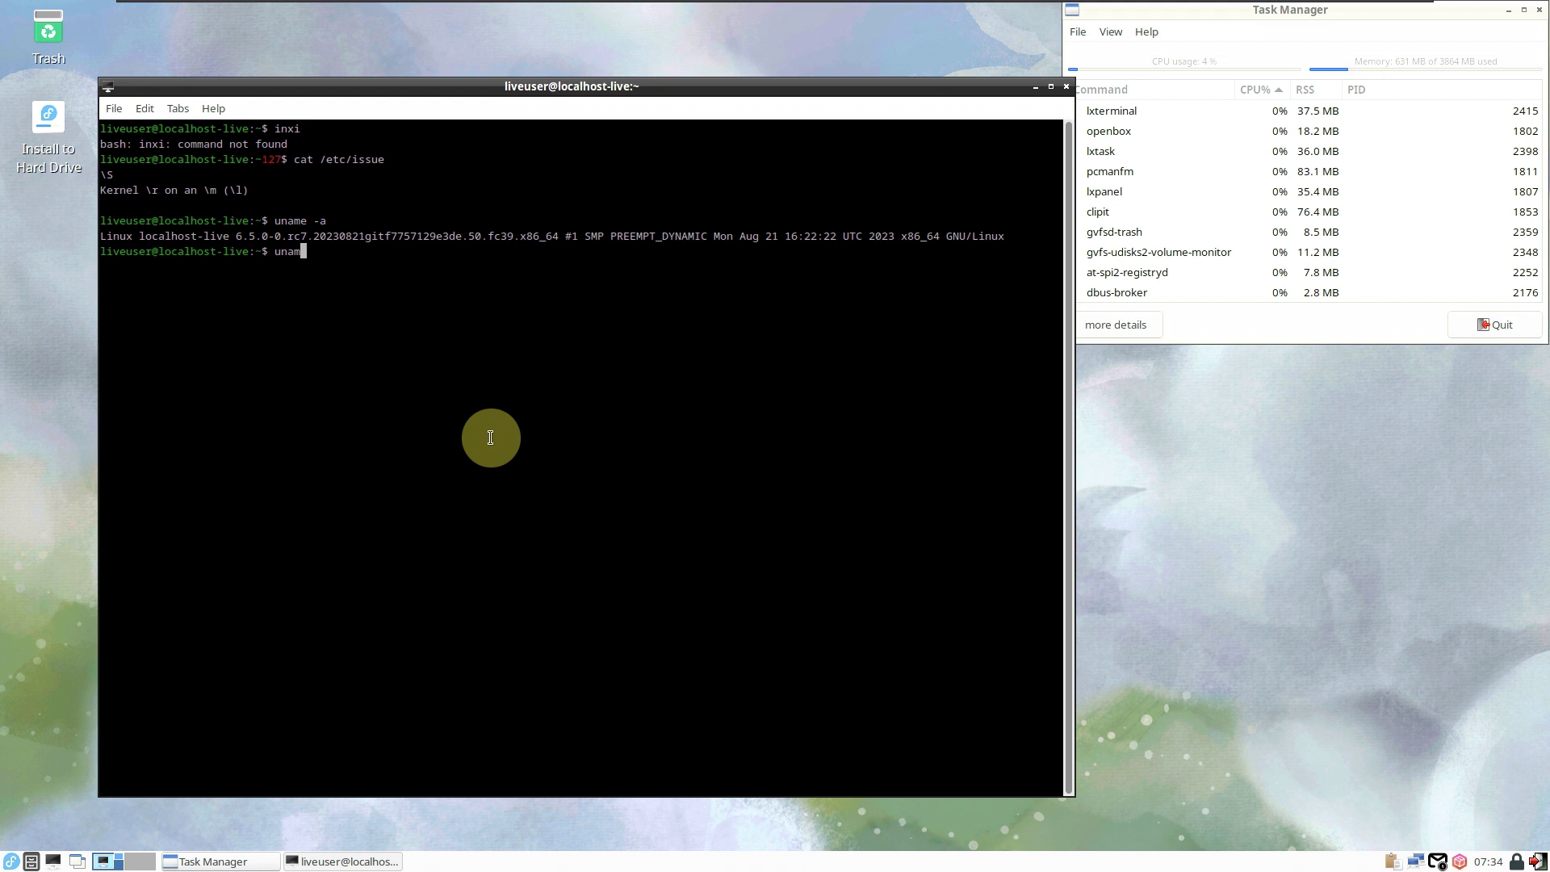
{"action": "type", "text": "uname -r"}
{"action": "key", "text": "Return"}
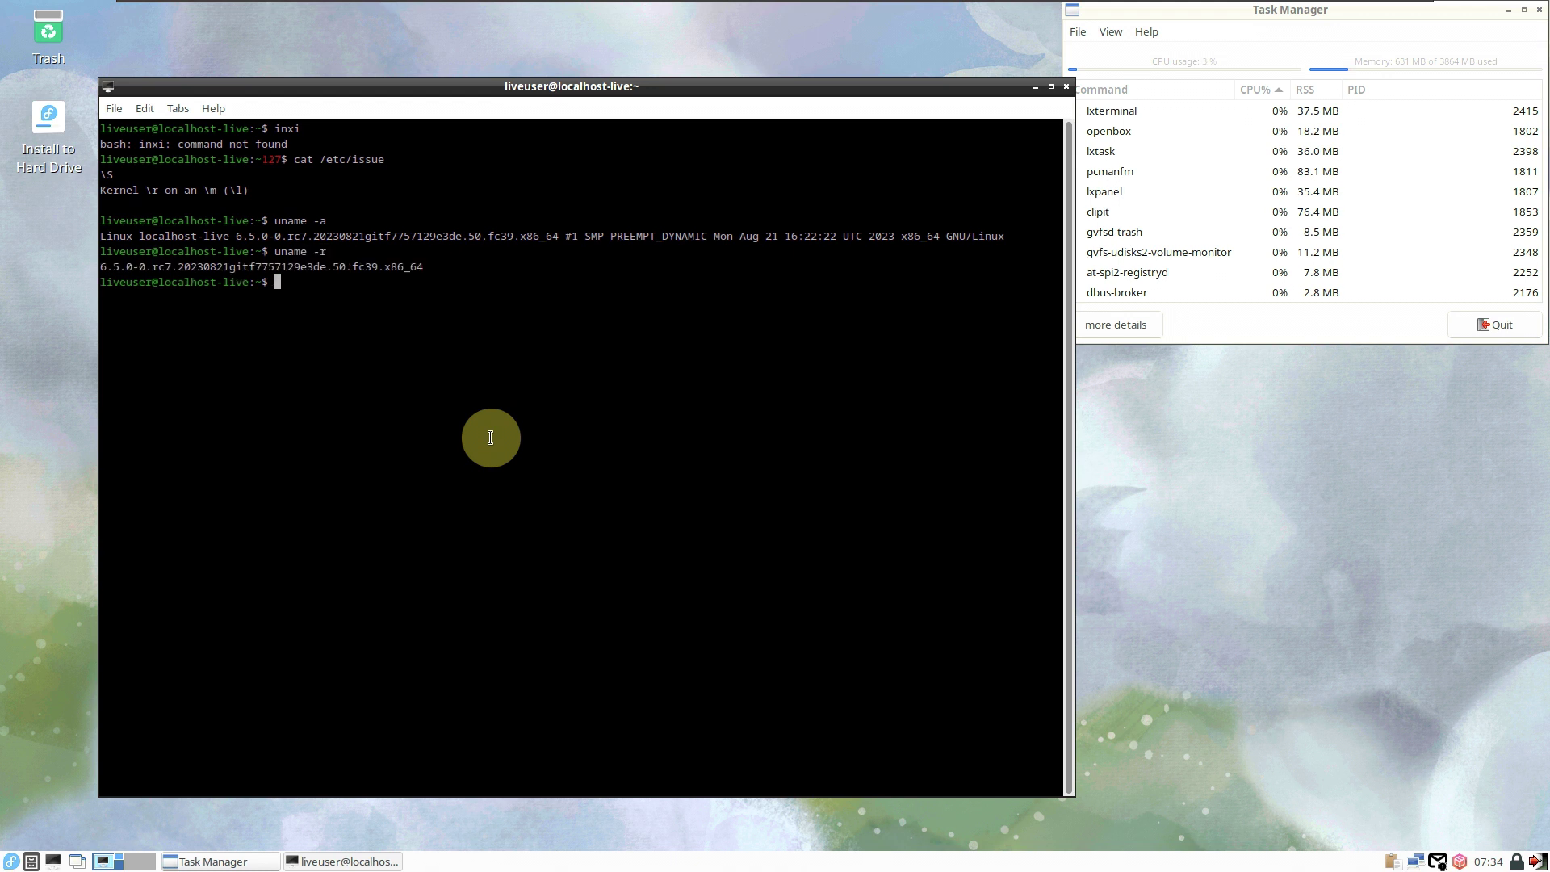
Start installing the inxi package with sudo dnf install inxi
{"action": "type", "text": "sudo dnf install inxi"}
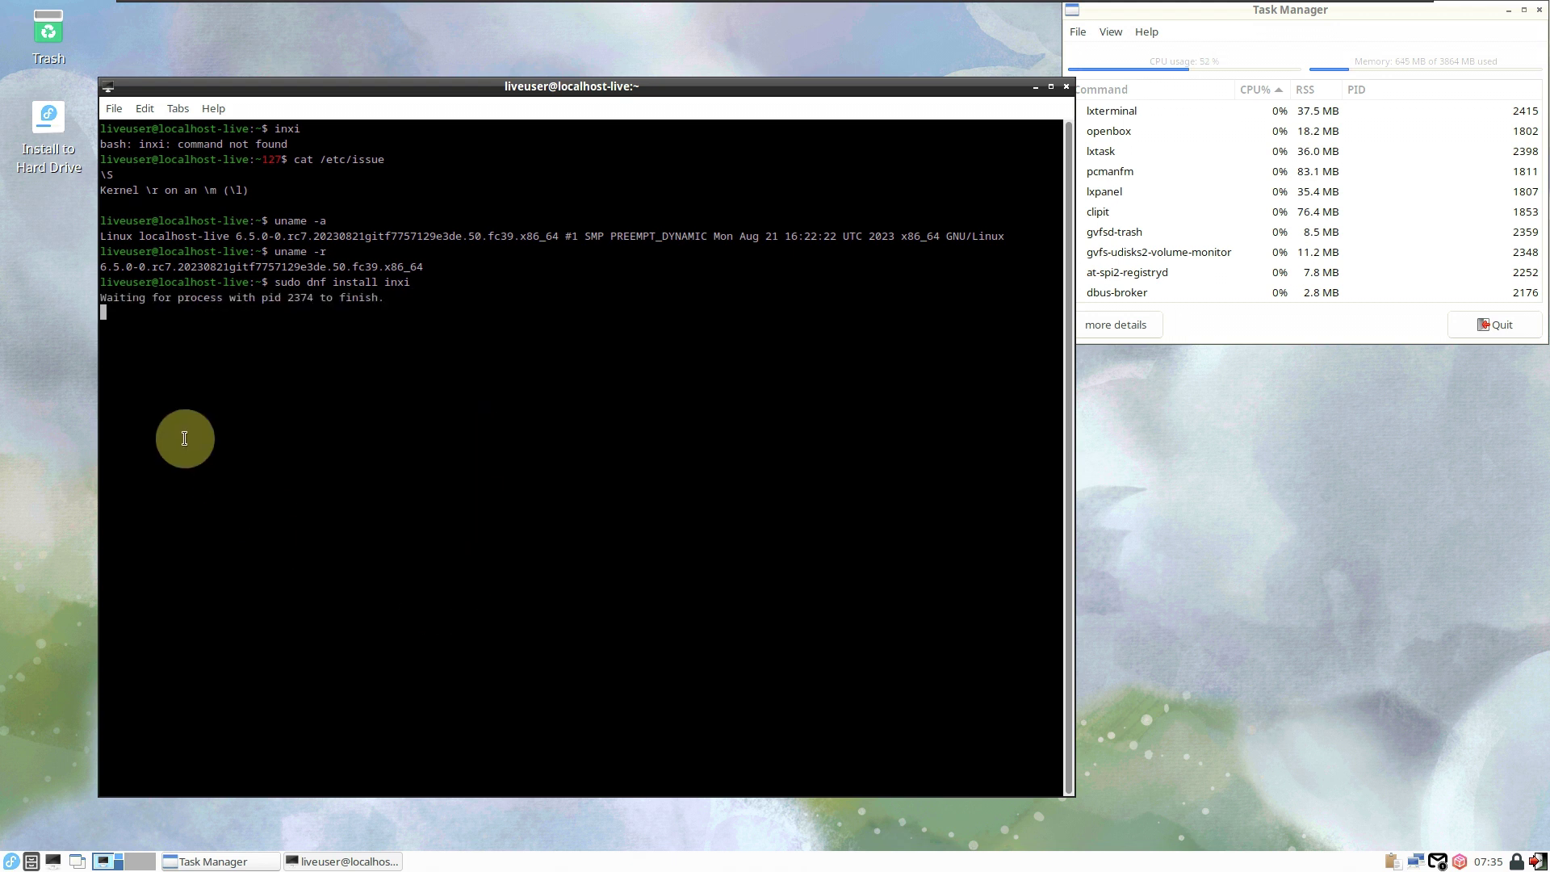
{"action": "left_click", "coordinate": [73, 464]}
Launch the Leafpad text editor and the Xpad notes application from the accessories
{"action": "left_click", "coordinate": [11, 861]}
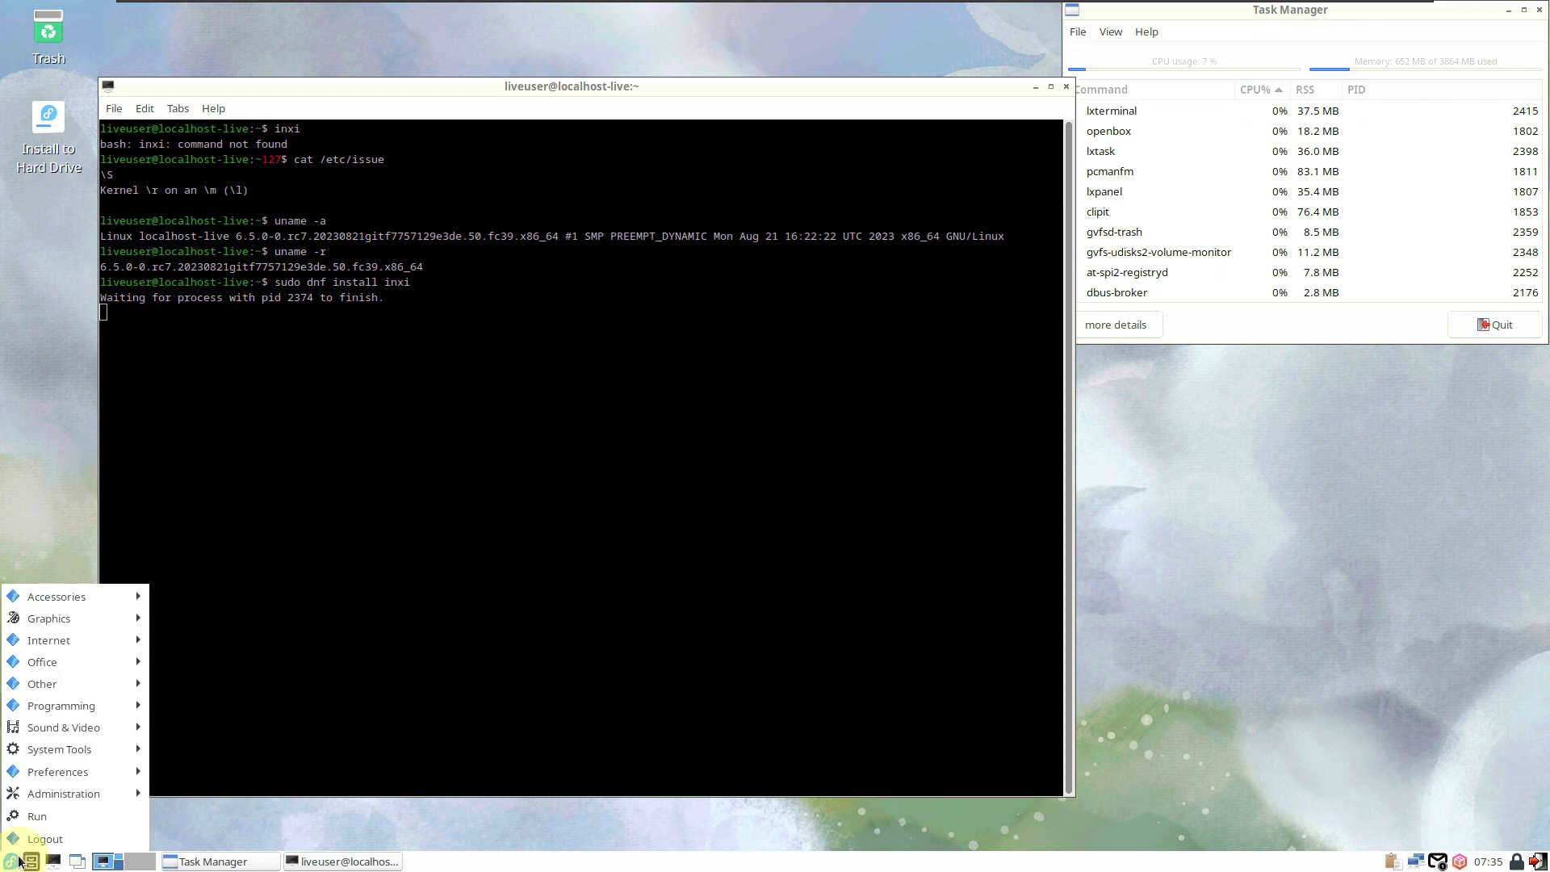
{"action": "mouse_move", "coordinate": [121, 604]}
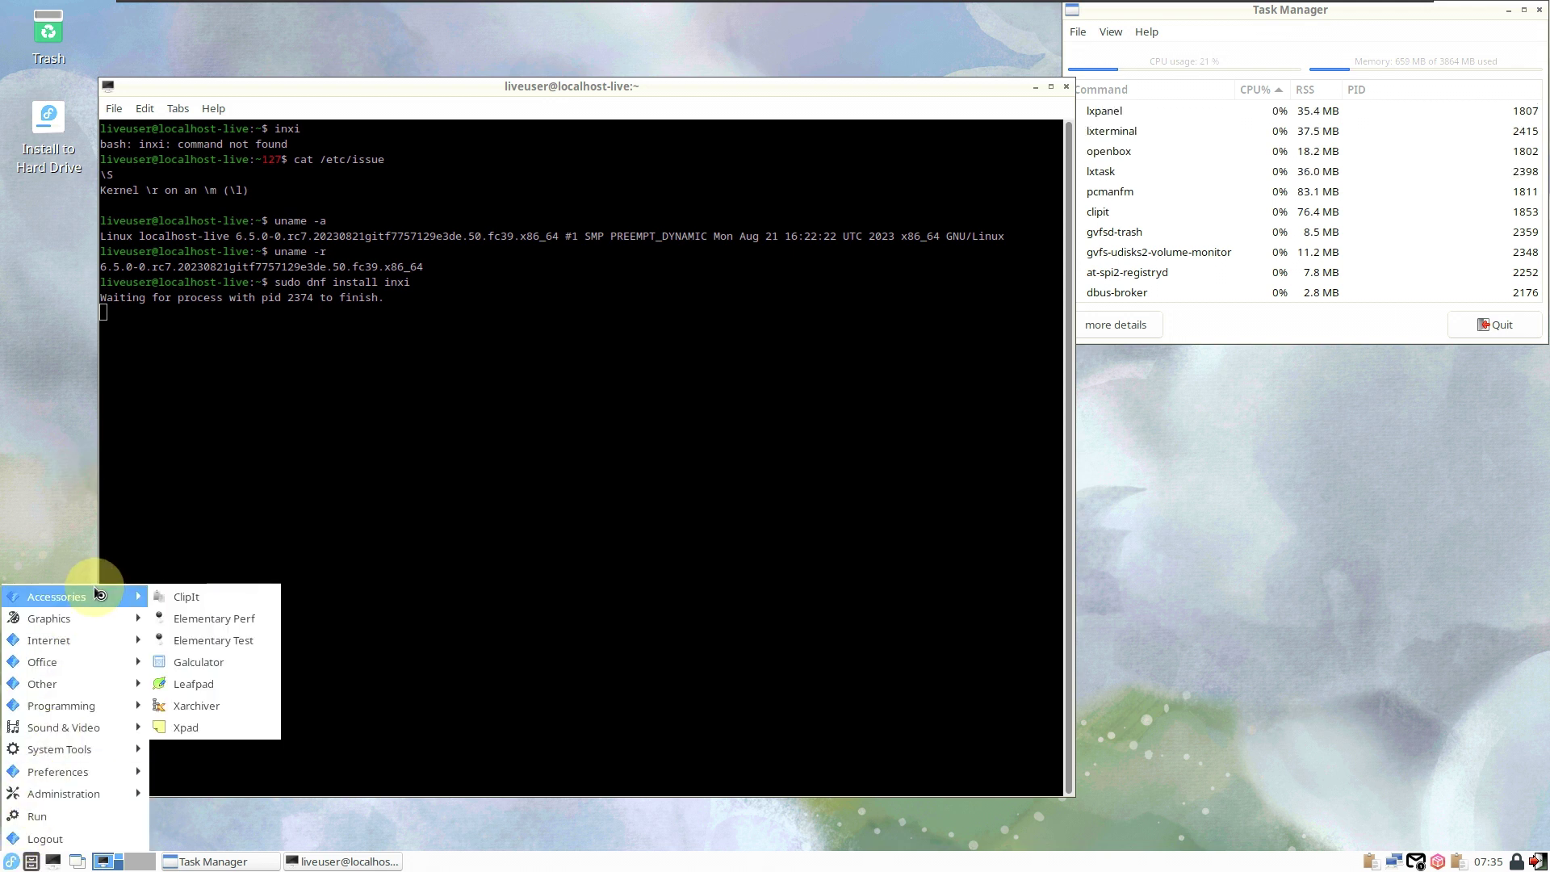
{"action": "left_click", "coordinate": [194, 684]}
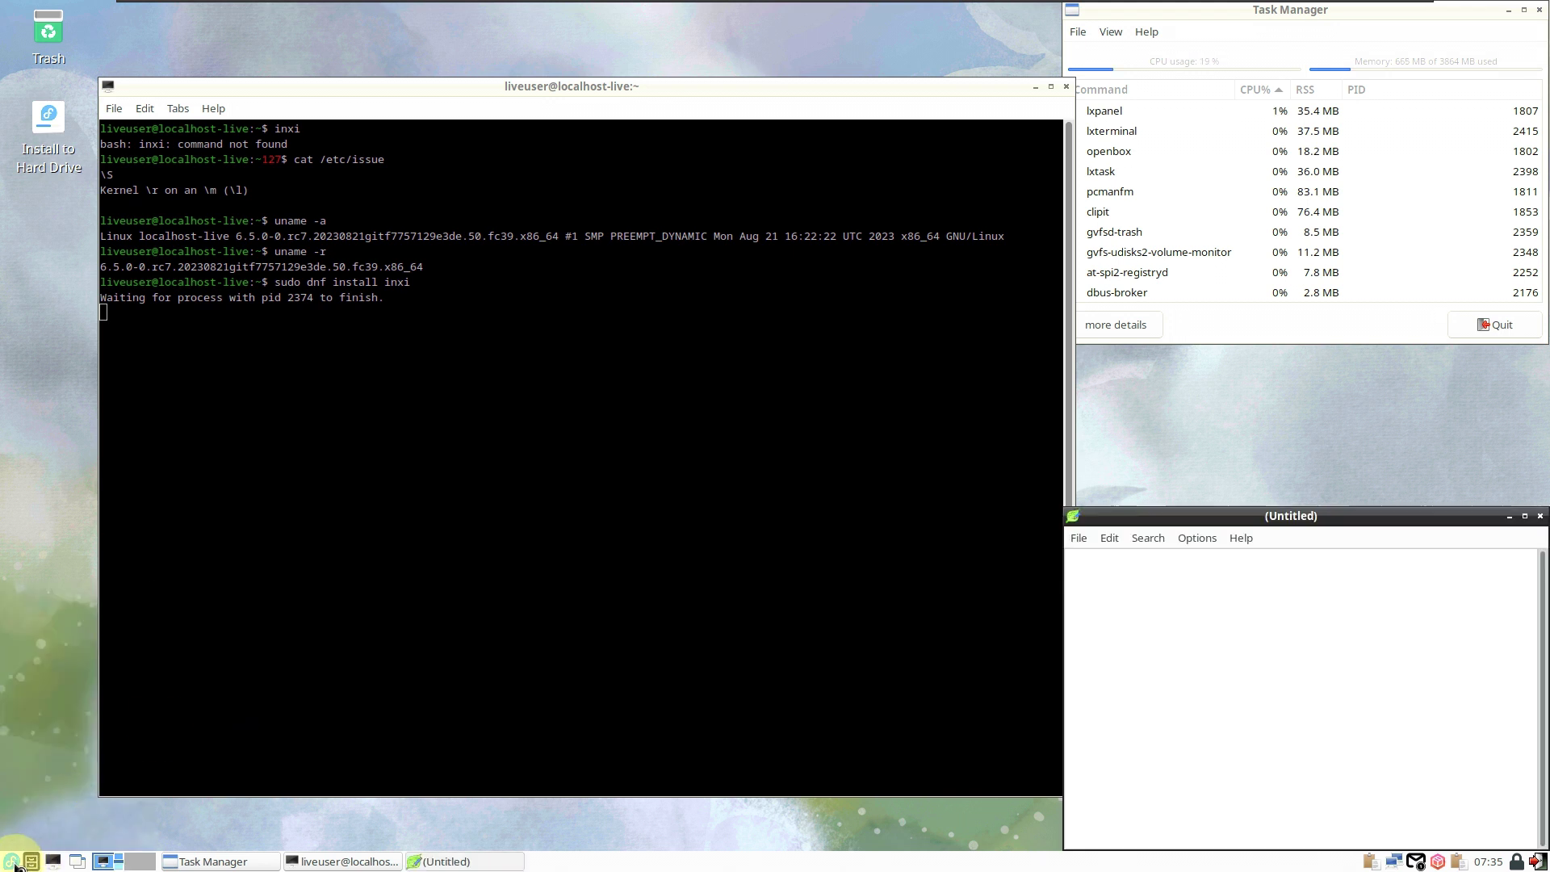
{"action": "left_click", "coordinate": [11, 862]}
{"action": "mouse_move", "coordinate": [127, 602]}
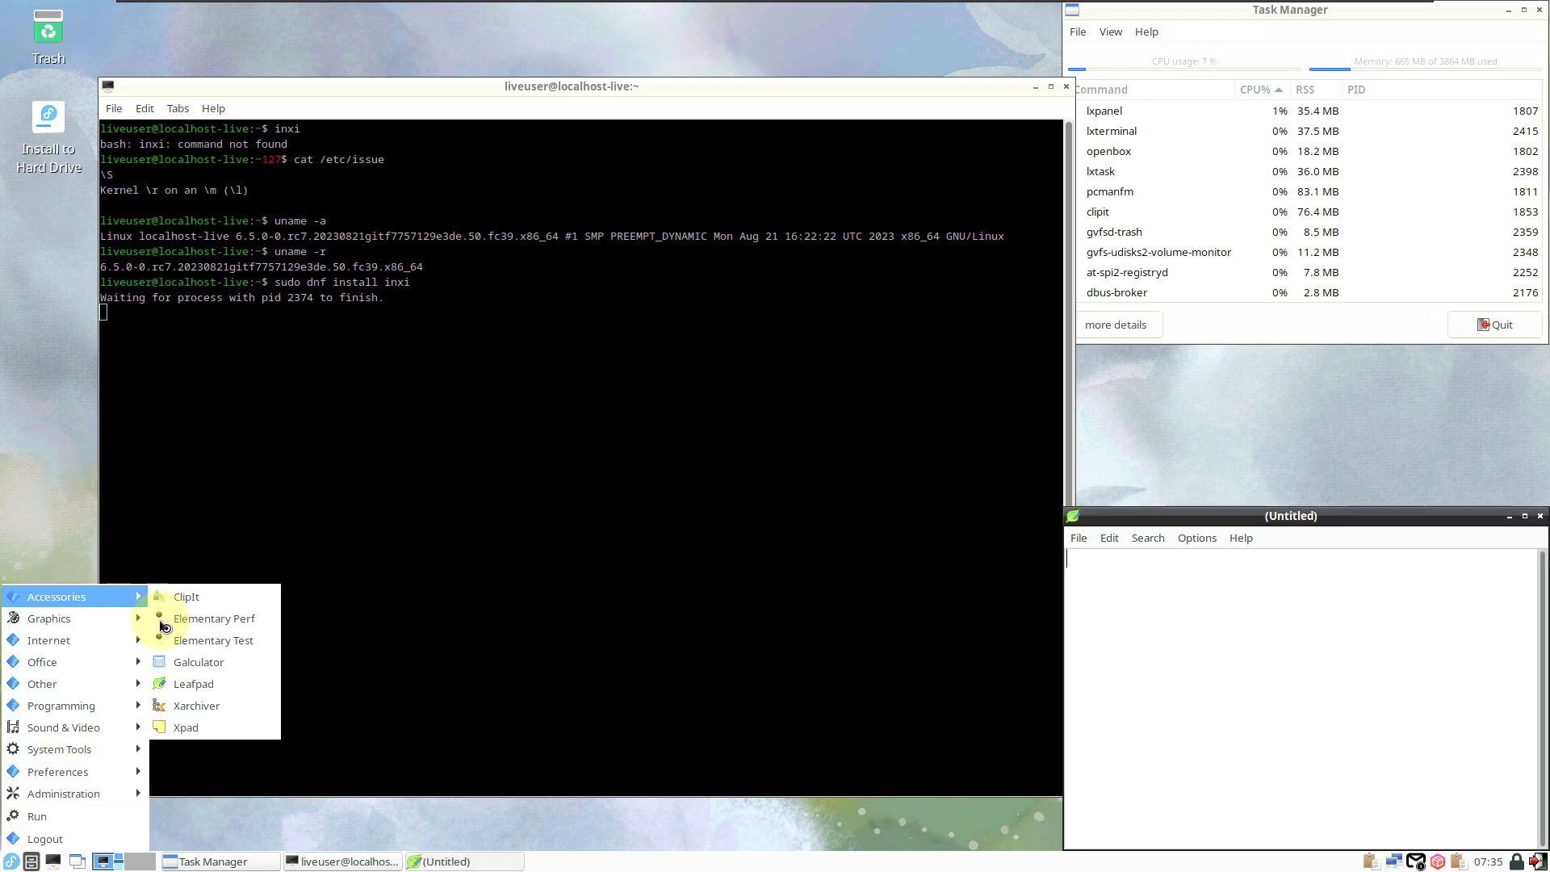
{"action": "left_click", "coordinate": [186, 728]}
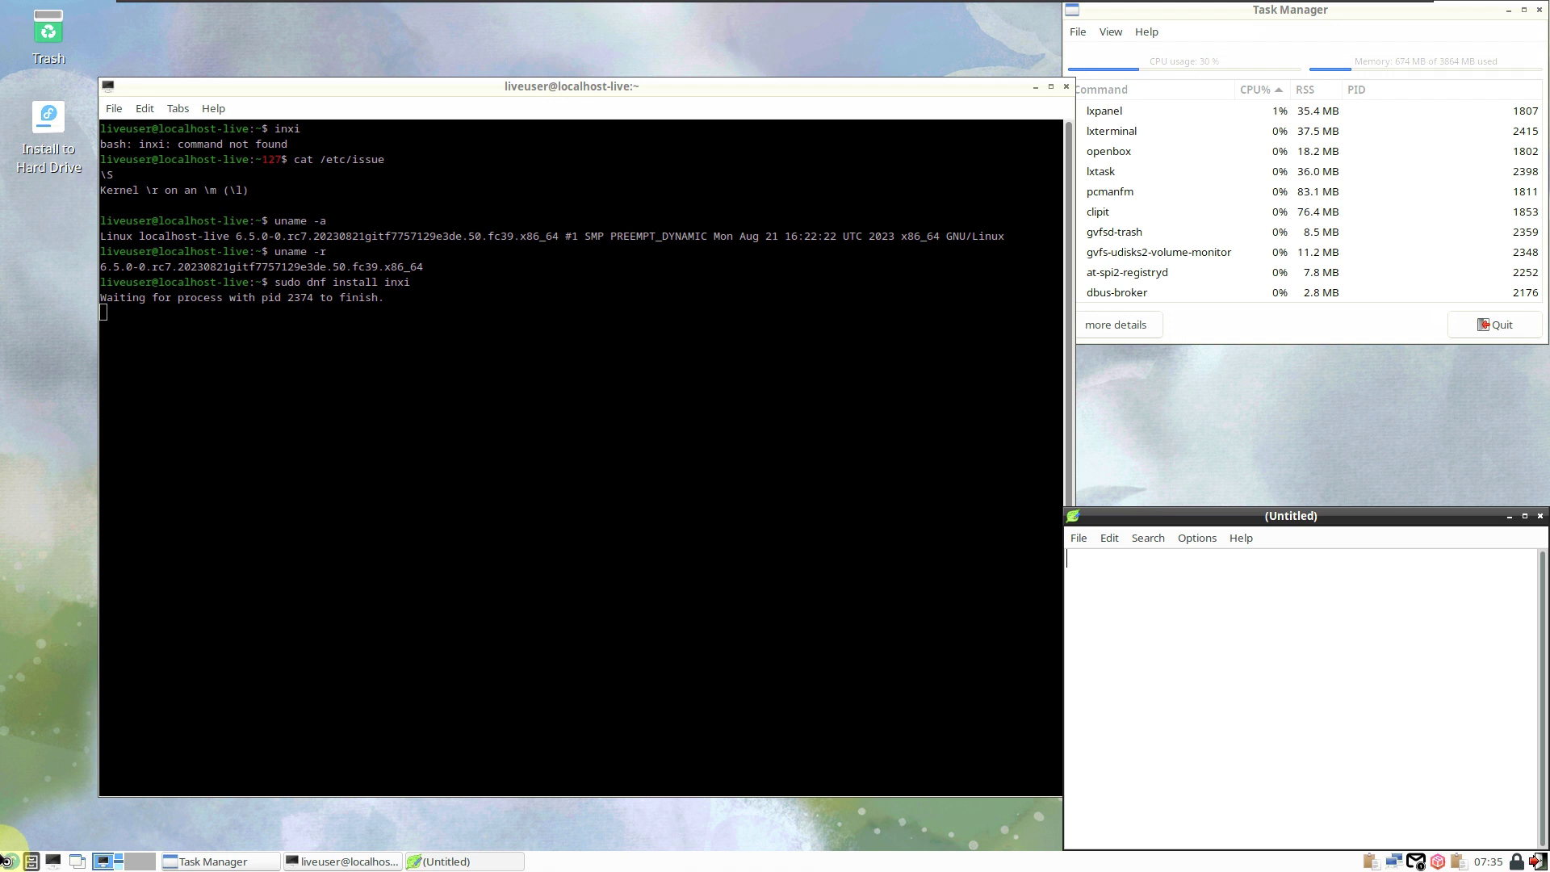
Launch the Image Viewer from the graphics applications
{"action": "left_click", "coordinate": [11, 861]}
{"action": "mouse_move", "coordinate": [83, 619]}
{"action": "left_click", "coordinate": [194, 617]}
{"action": "left_click", "coordinate": [9, 862]}
{"action": "left_click", "coordinate": [189, 640]}
Launch the internet applications Midori, Pidgin and Sylpheed
{"action": "left_click", "coordinate": [11, 861]}
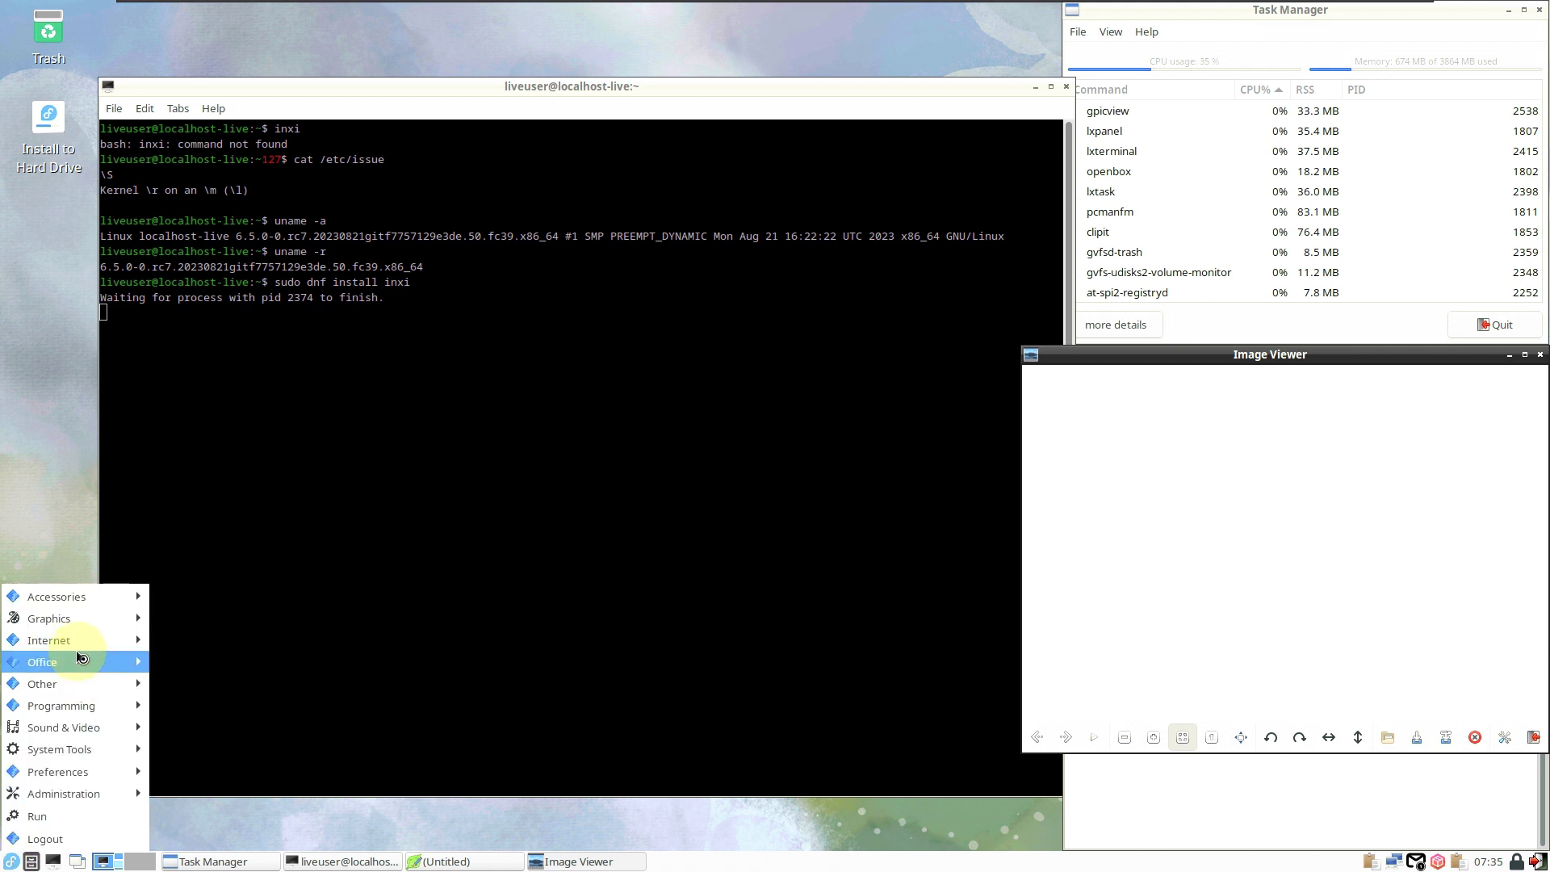
{"action": "mouse_move", "coordinate": [76, 640]}
{"action": "left_click", "coordinate": [218, 650]}
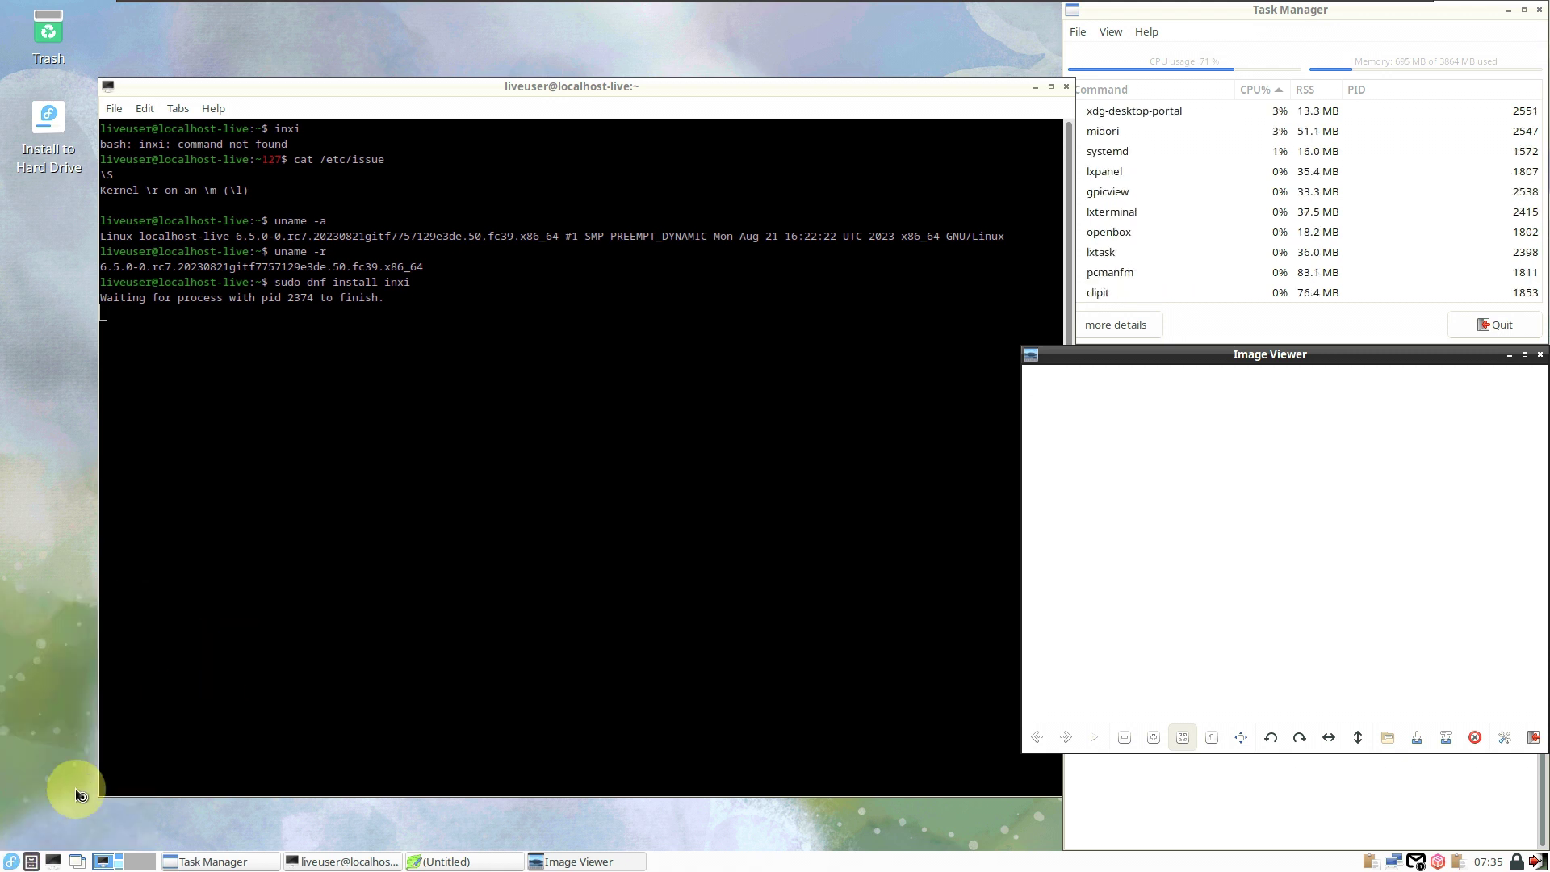
{"action": "left_click", "coordinate": [11, 862]}
{"action": "mouse_move", "coordinate": [117, 638]}
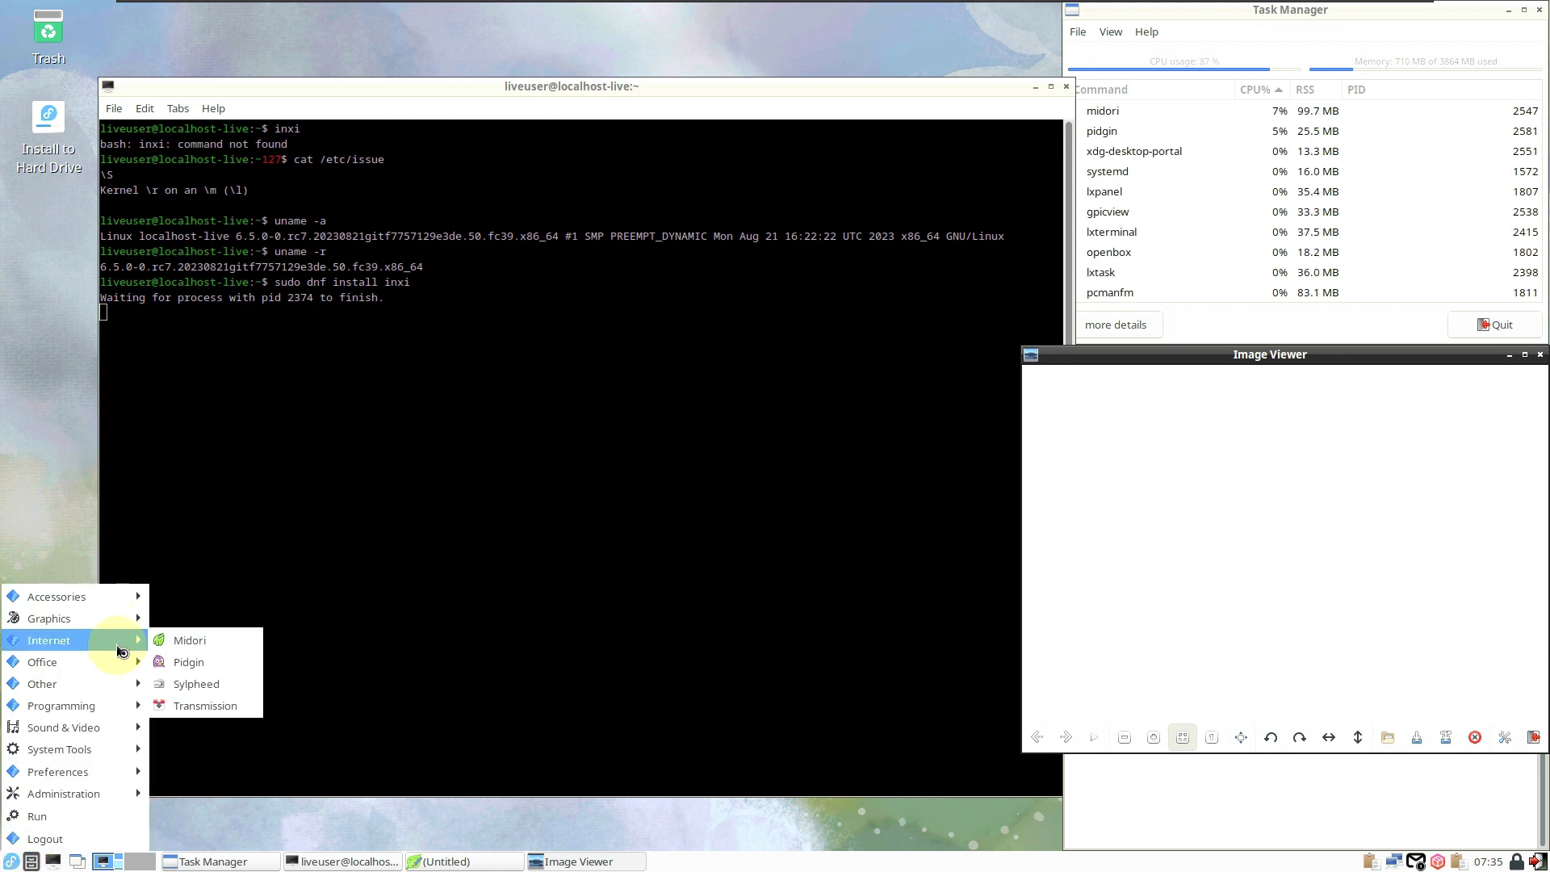
{"action": "left_click", "coordinate": [208, 682]}
Launch the office applications AbiWord, Gnumeric and Osmo
{"action": "left_click", "coordinate": [10, 860]}
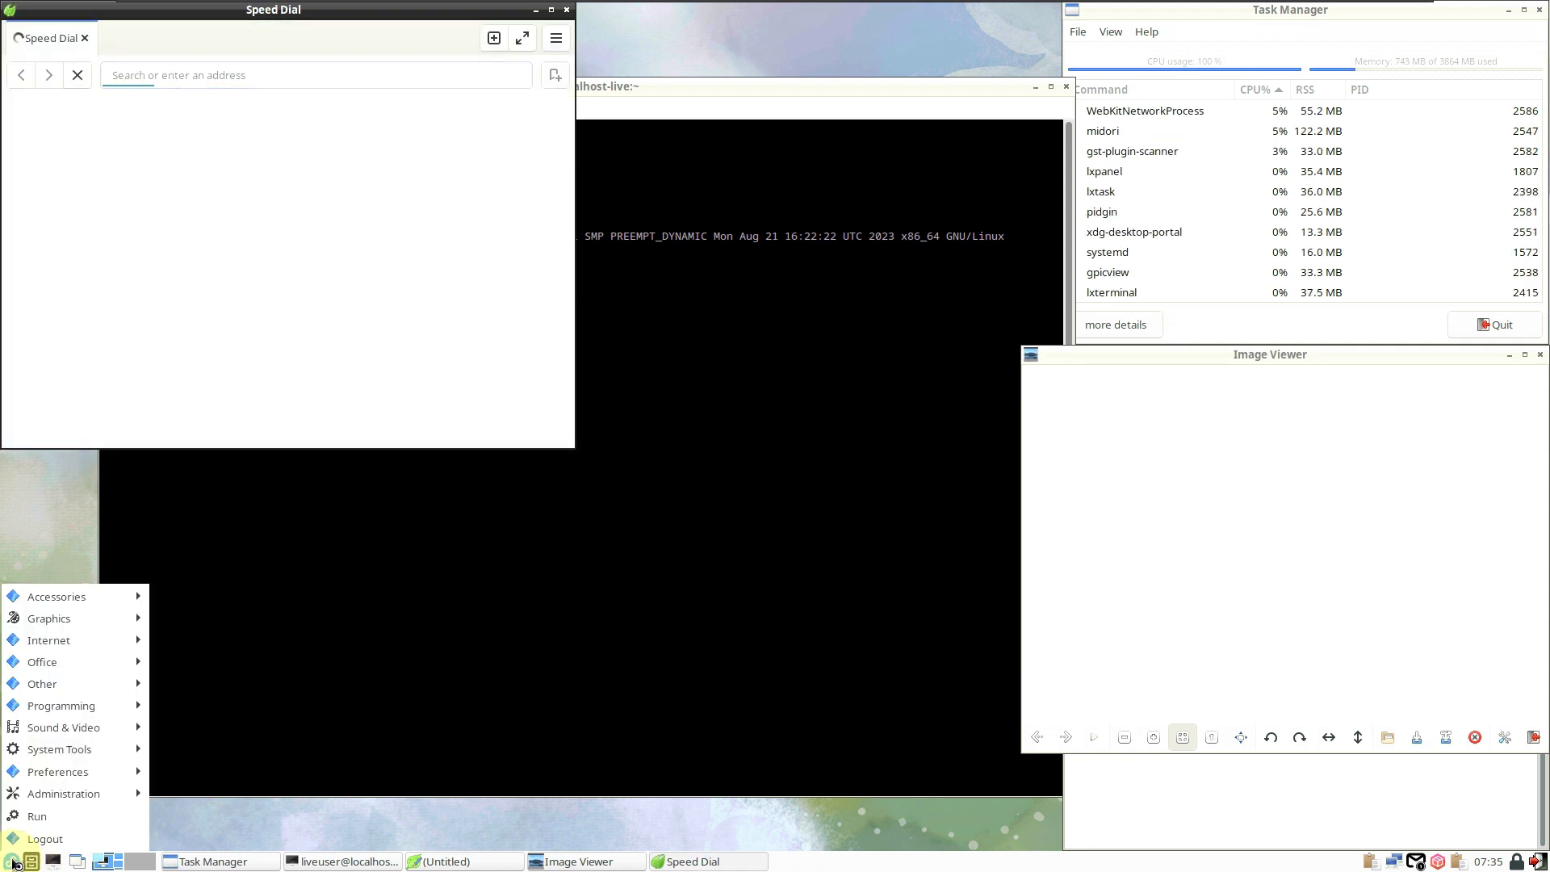
{"action": "mouse_move", "coordinate": [115, 662]}
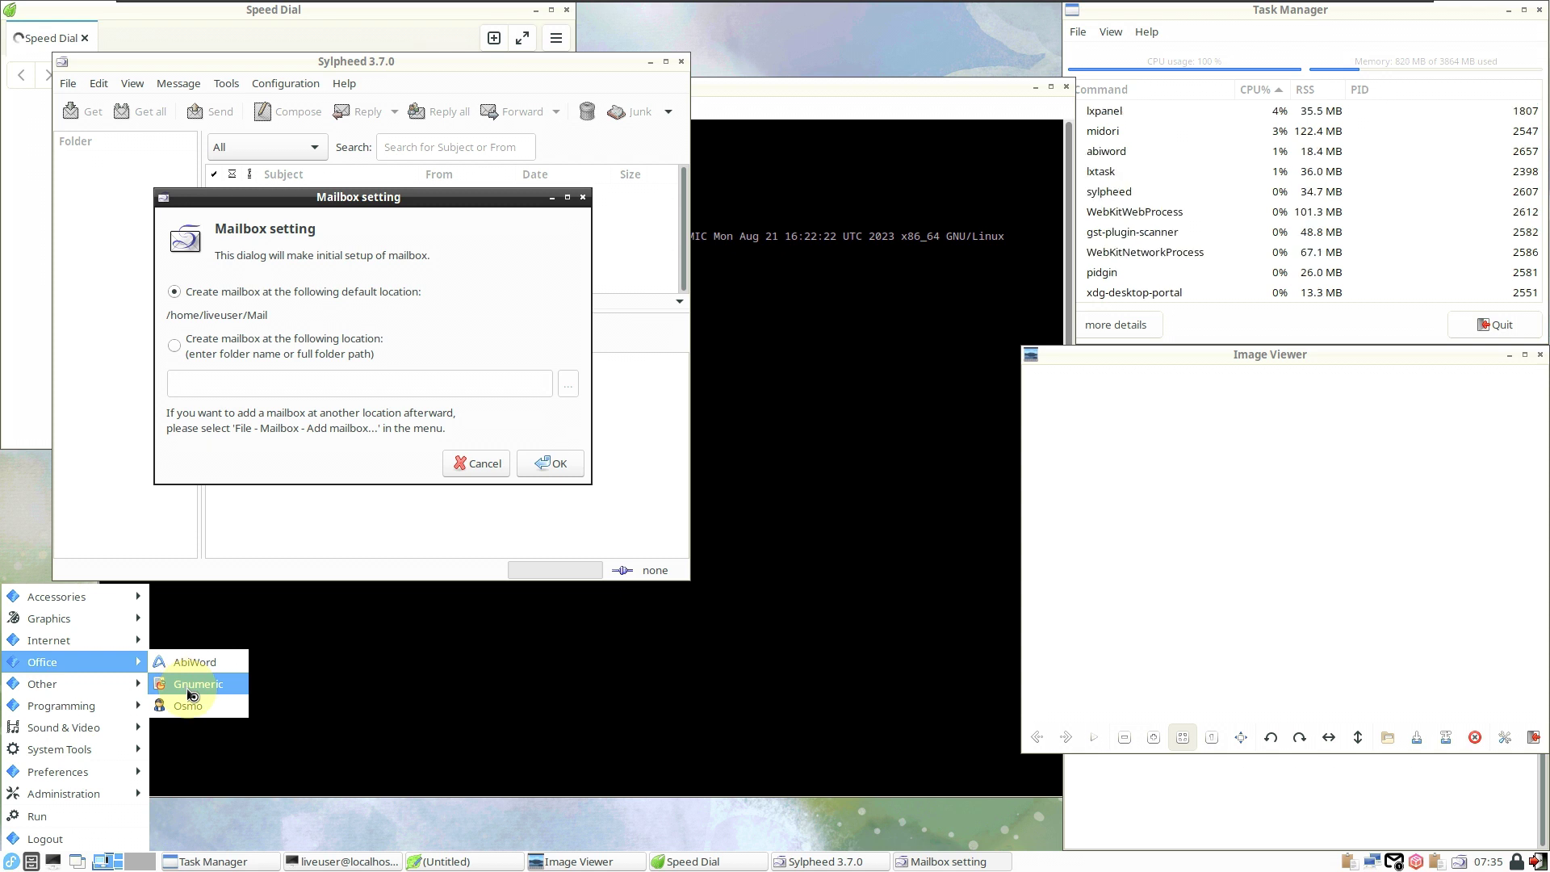
{"action": "left_click", "coordinate": [189, 660]}
{"action": "left_click", "coordinate": [10, 860]}
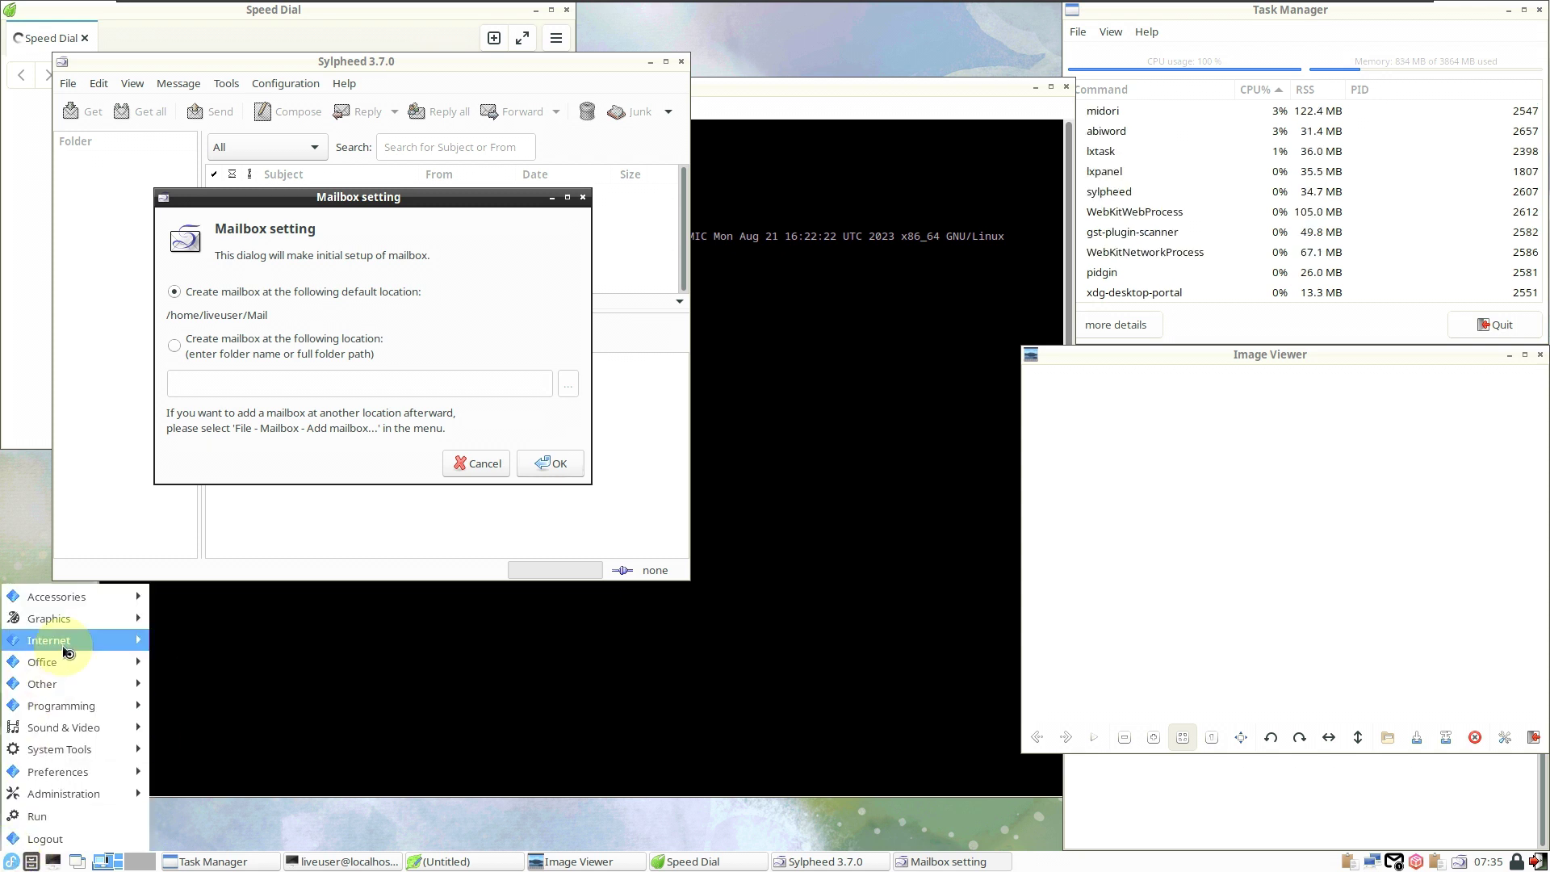
{"action": "mouse_move", "coordinate": [113, 661]}
{"action": "left_click", "coordinate": [184, 711]}
Launch the LXMusic simple music player from the sound and video applications
{"action": "left_click", "coordinate": [9, 861]}
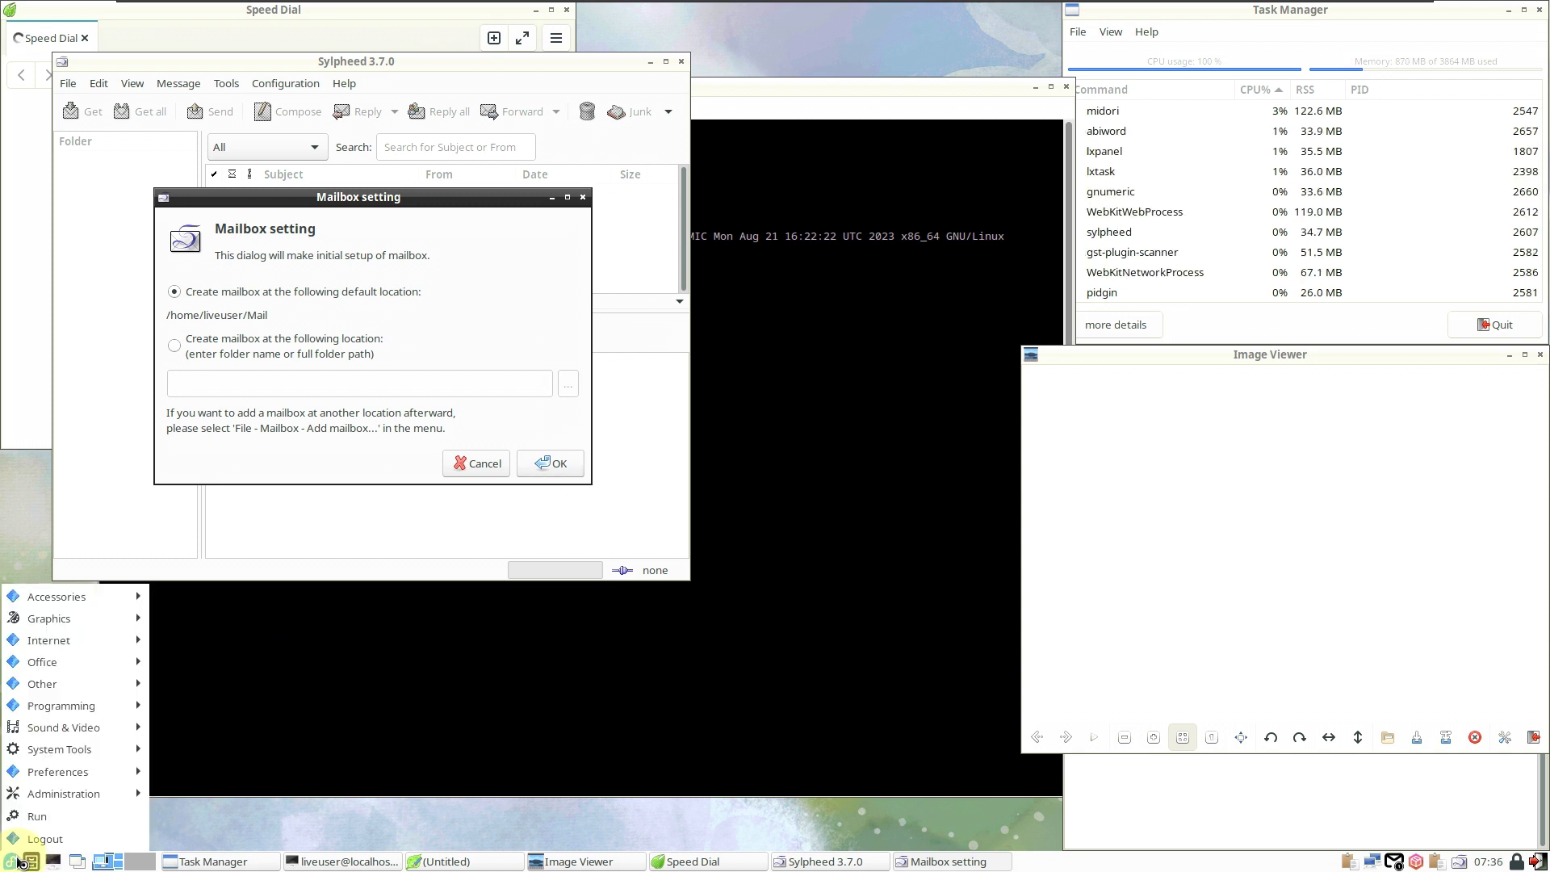
{"action": "mouse_move", "coordinate": [60, 684]}
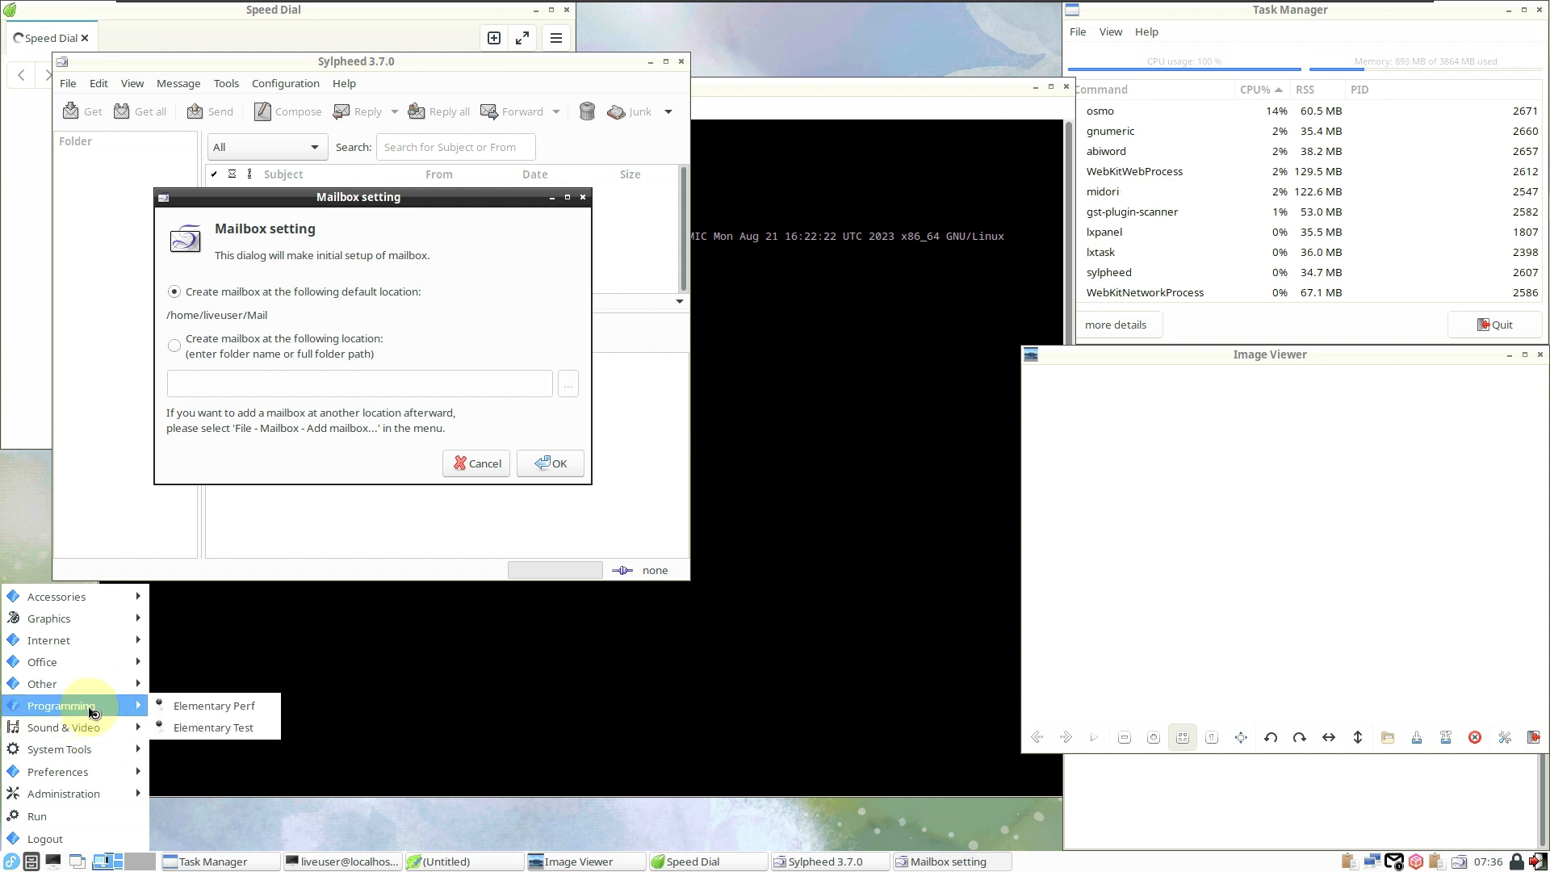
{"action": "mouse_move", "coordinate": [92, 734]}
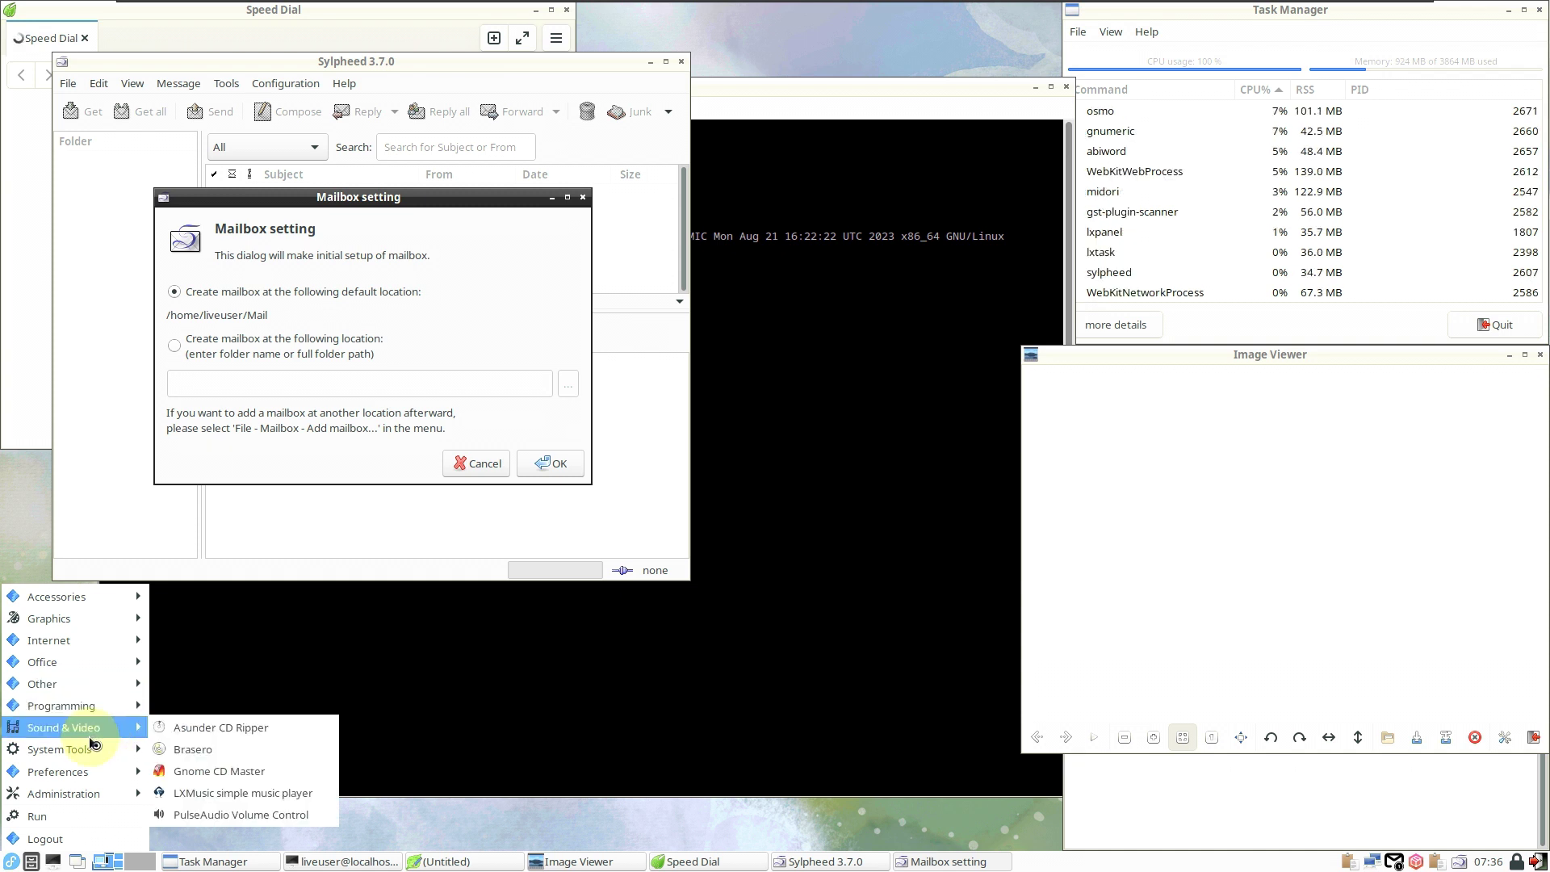
{"action": "left_click", "coordinate": [212, 792]}
Launch the PulseAudio Volume Control from the sound and video applications
{"action": "left_click", "coordinate": [10, 860]}
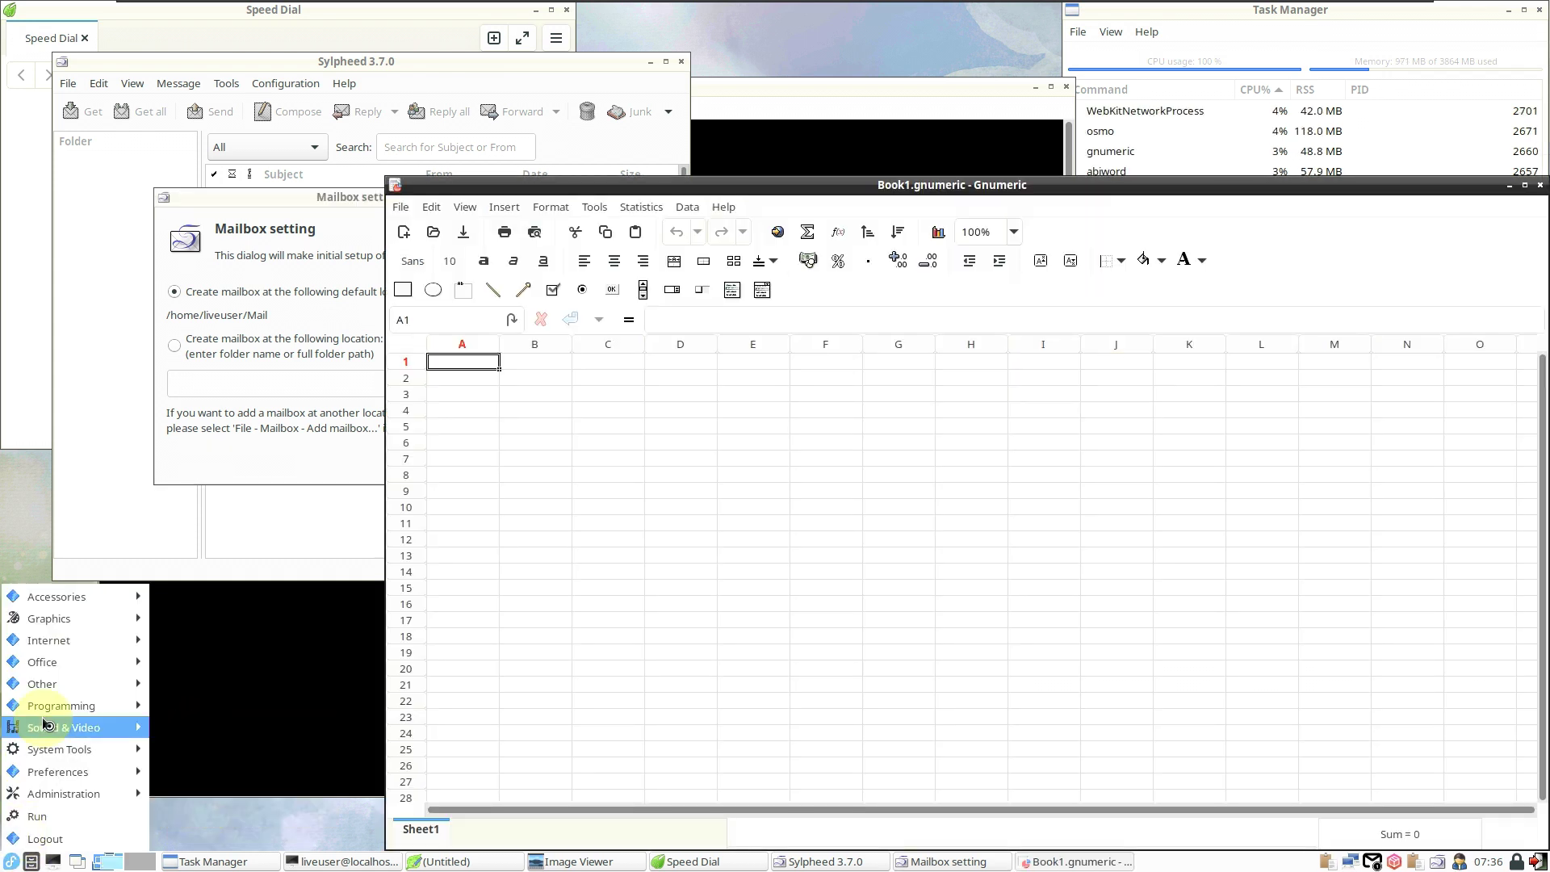
{"action": "mouse_move", "coordinate": [92, 727]}
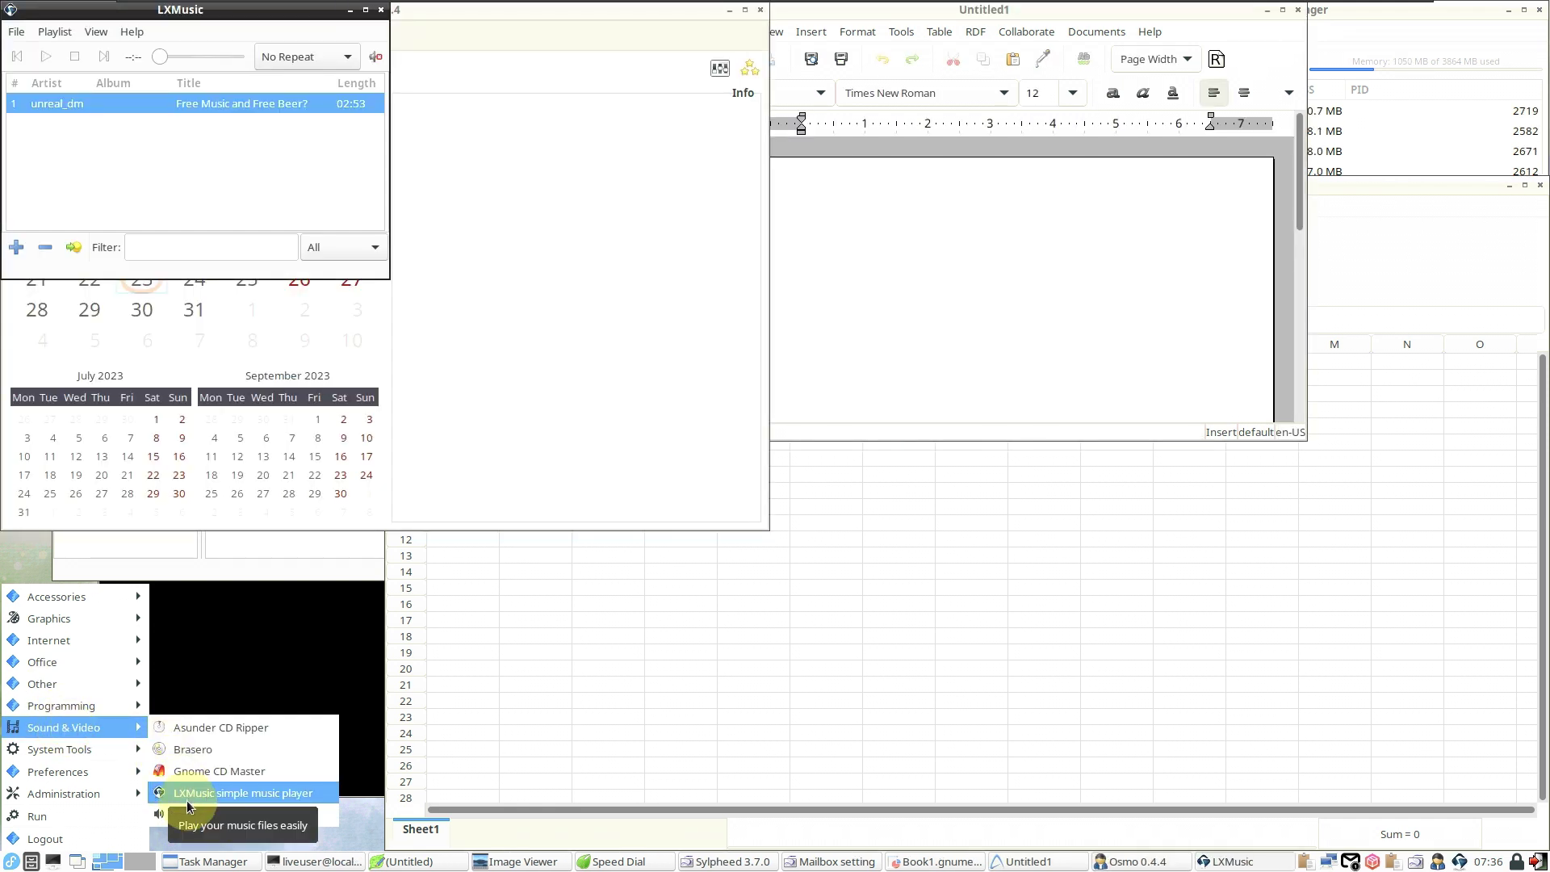
{"action": "left_click", "coordinate": [159, 822]}
Launch the PCManFM file manager and Gigolo from the system tools
{"action": "left_click", "coordinate": [9, 861]}
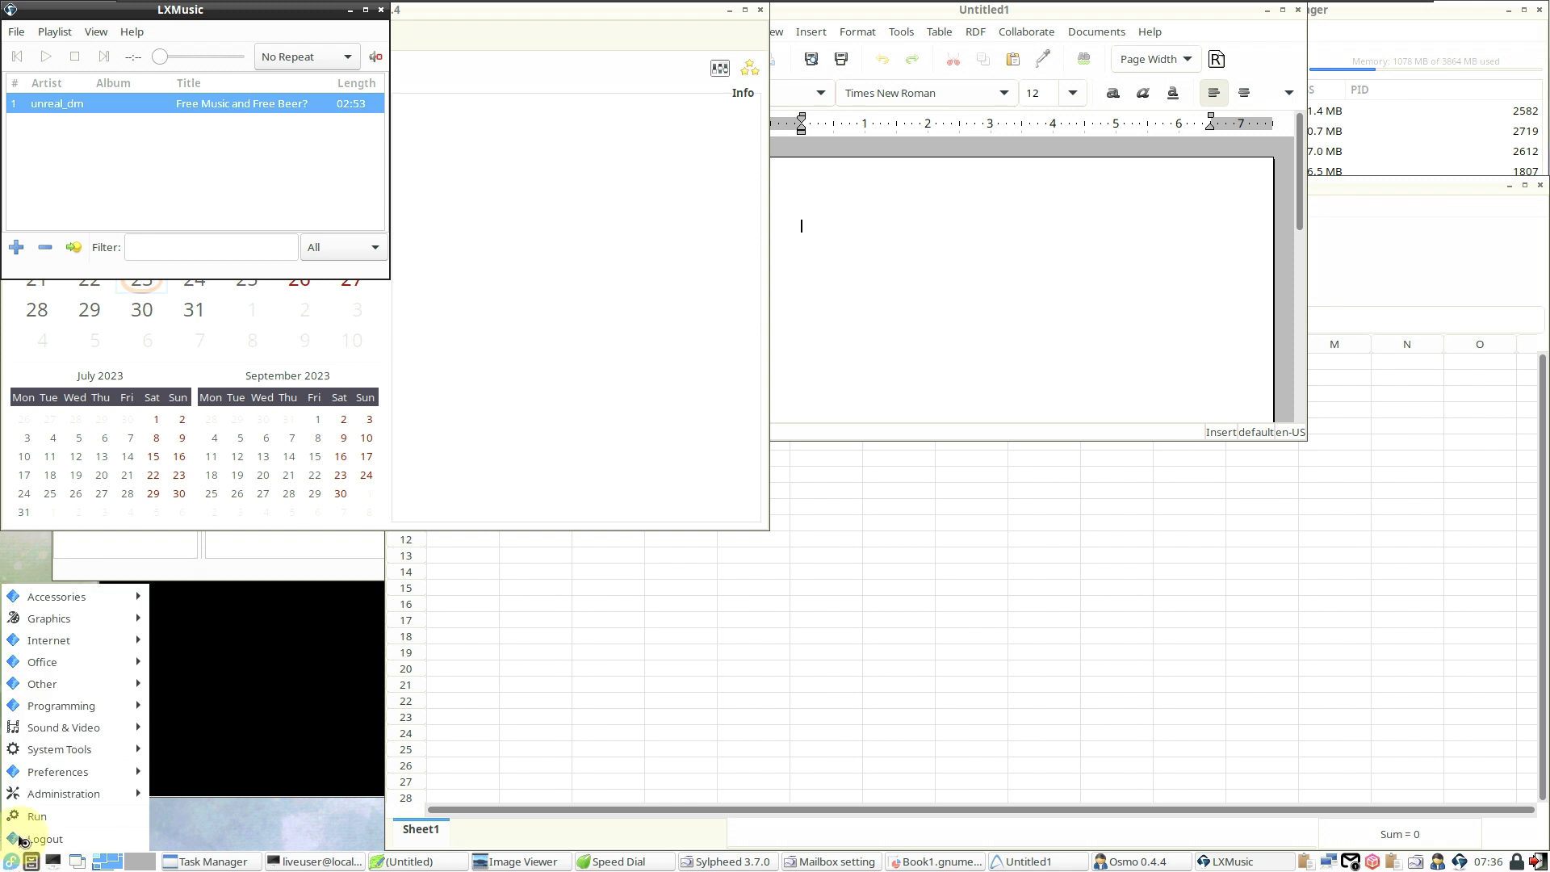
{"action": "mouse_move", "coordinate": [80, 749]}
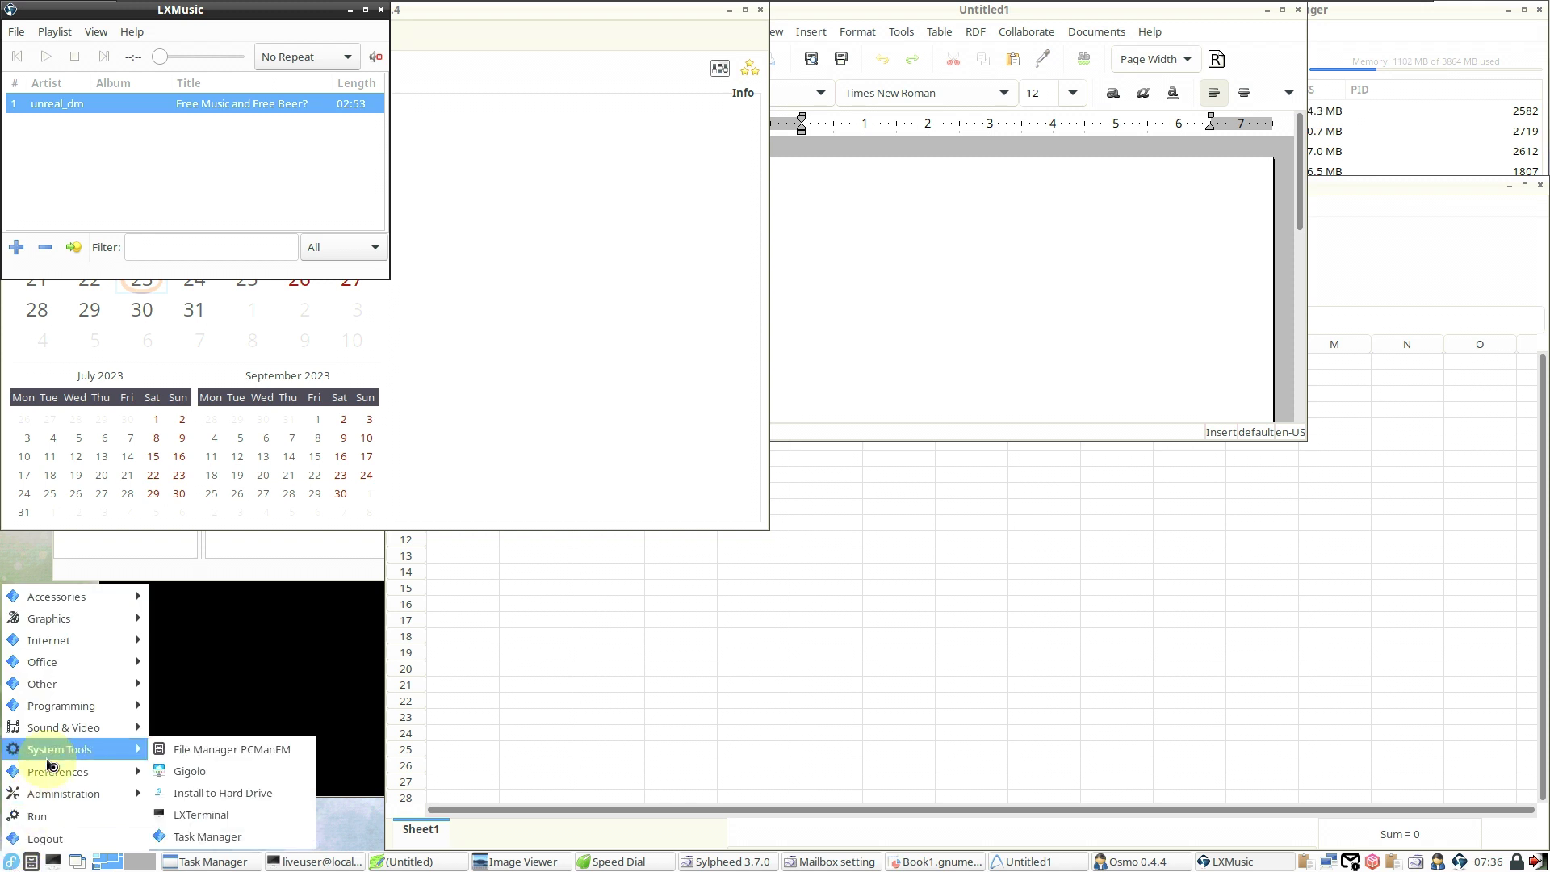
{"action": "left_click", "coordinate": [10, 861]}
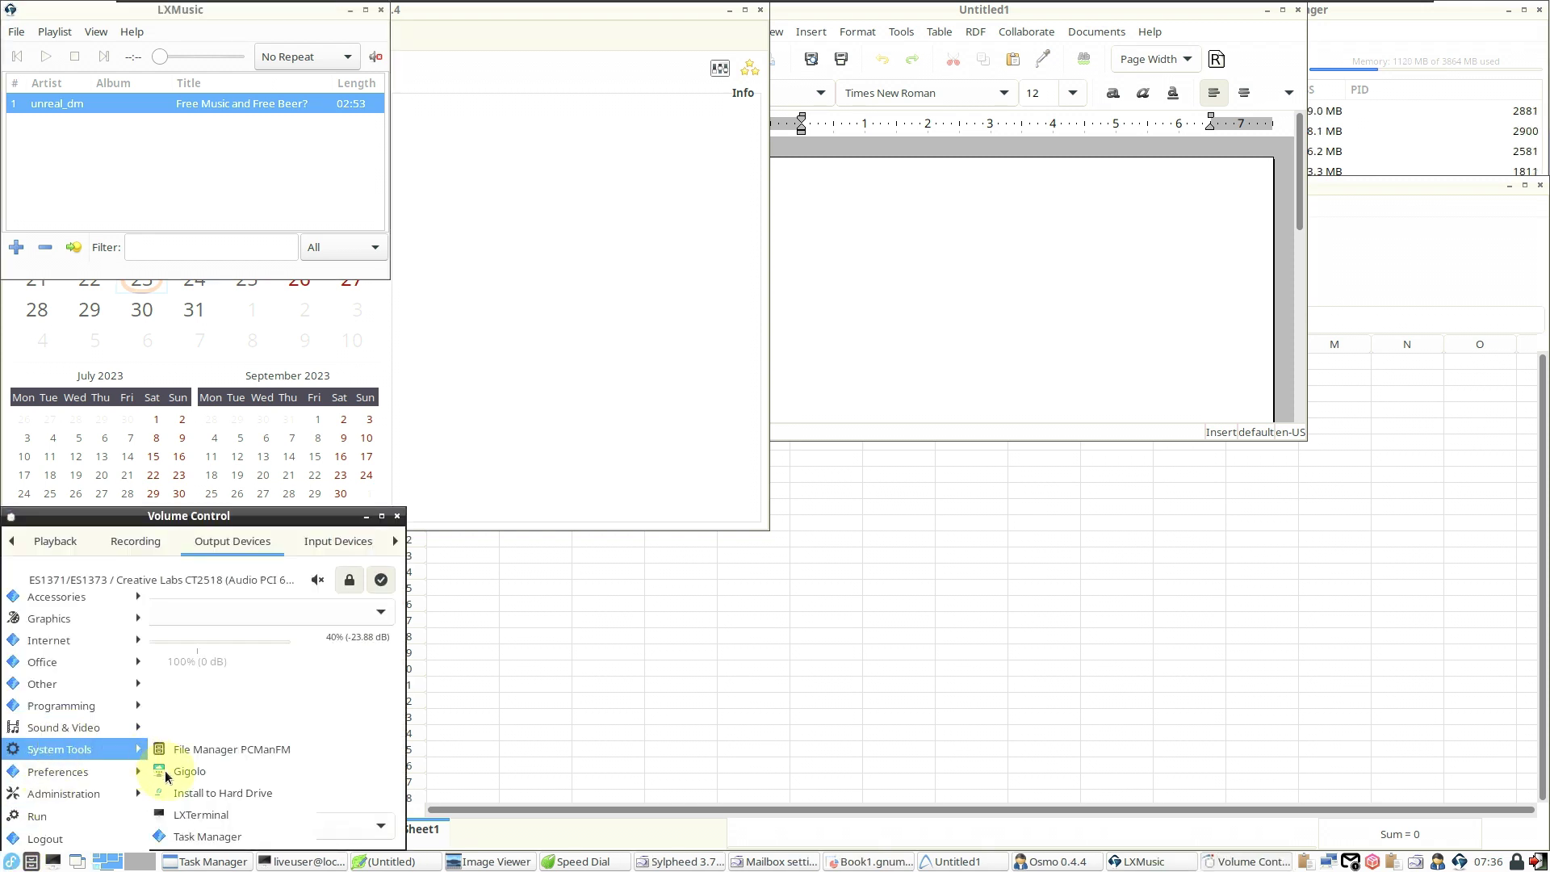
Launch the Customize Look and Feel and Desktop Preferences tools from the preferences applications
{"action": "left_click", "coordinate": [16, 860]}
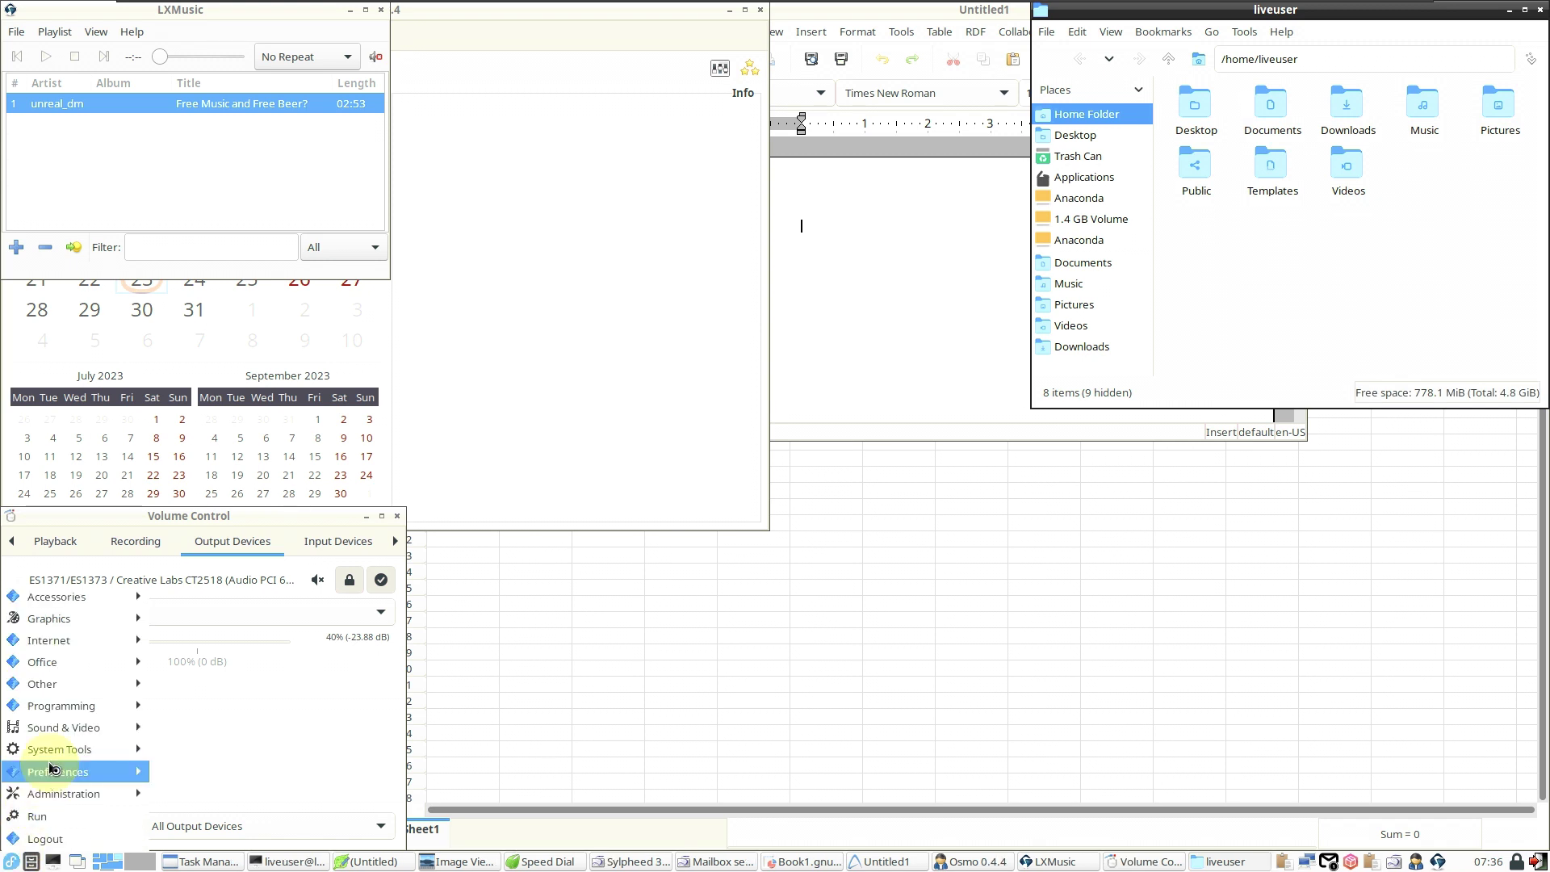
{"action": "mouse_move", "coordinate": [17, 771]}
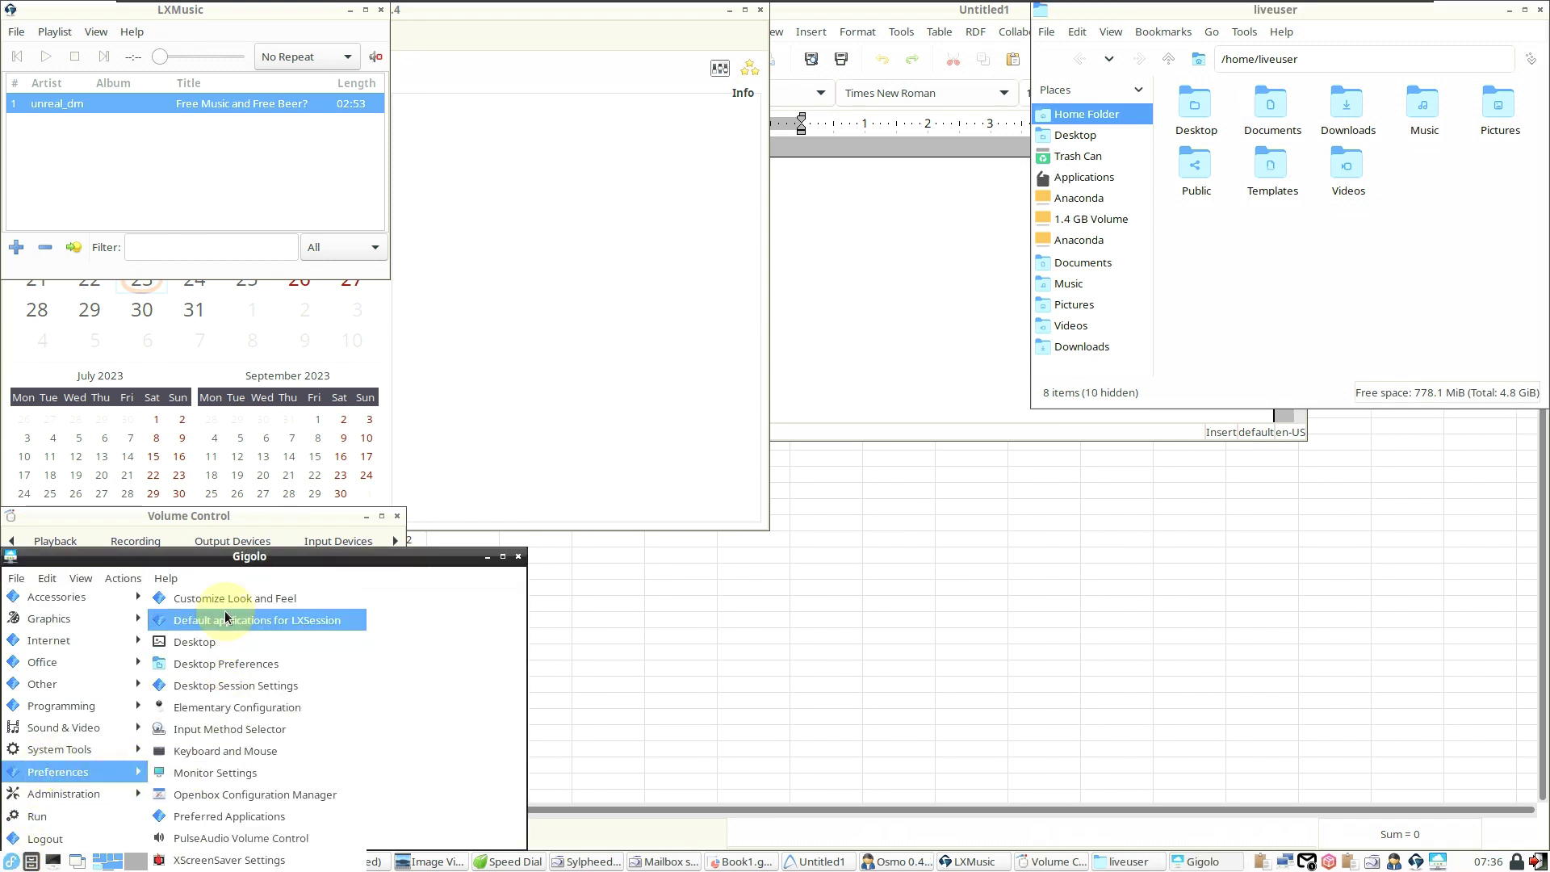
{"action": "left_click", "coordinate": [16, 864]}
{"action": "left_click", "coordinate": [16, 865]}
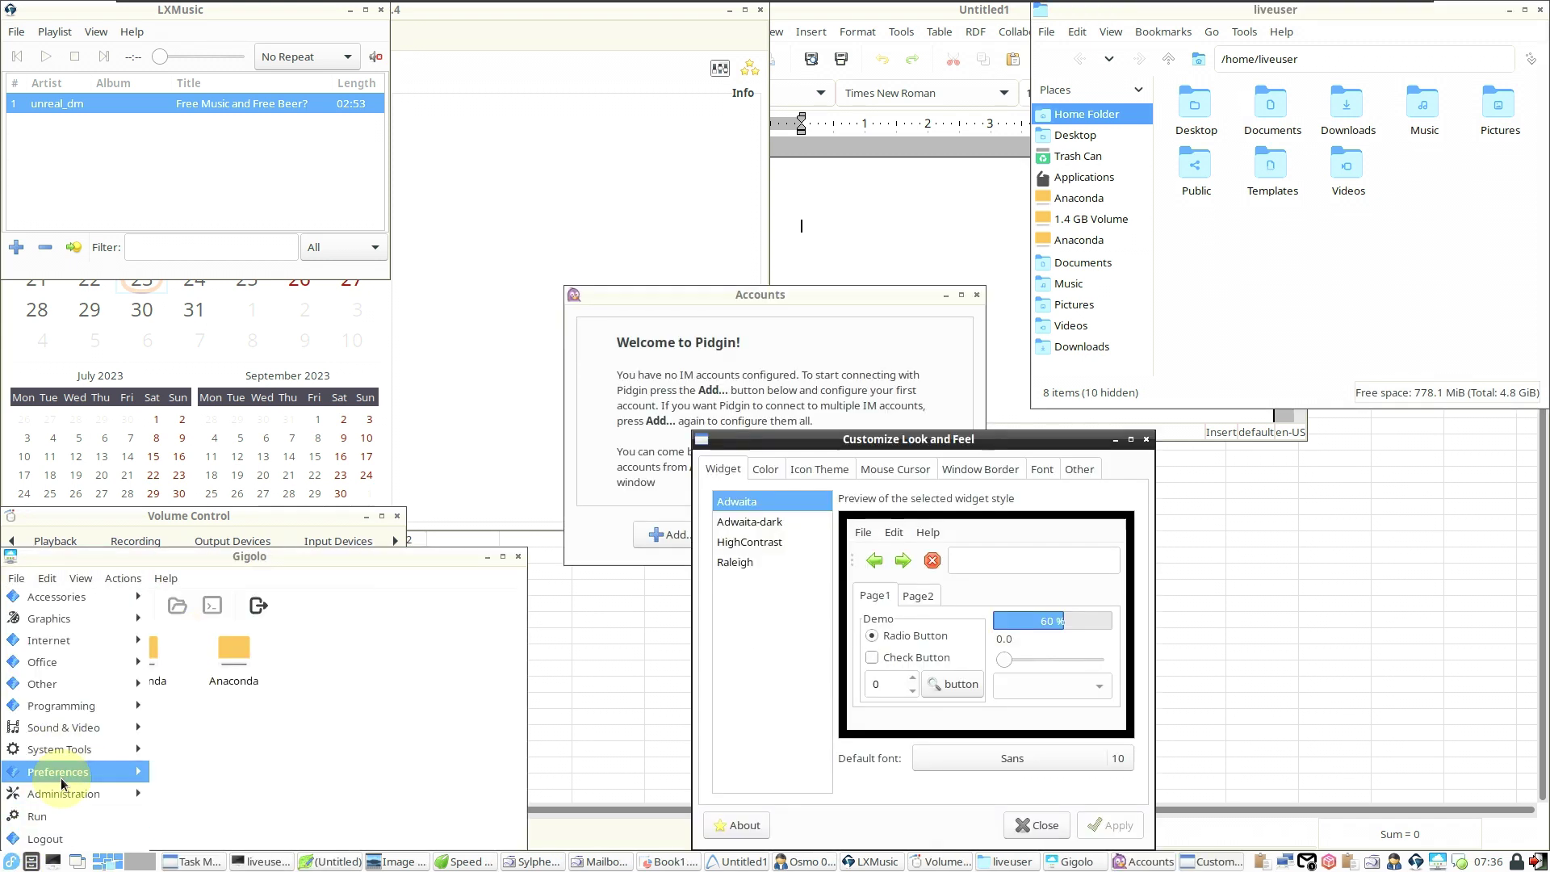
{"action": "mouse_move", "coordinate": [65, 771]}
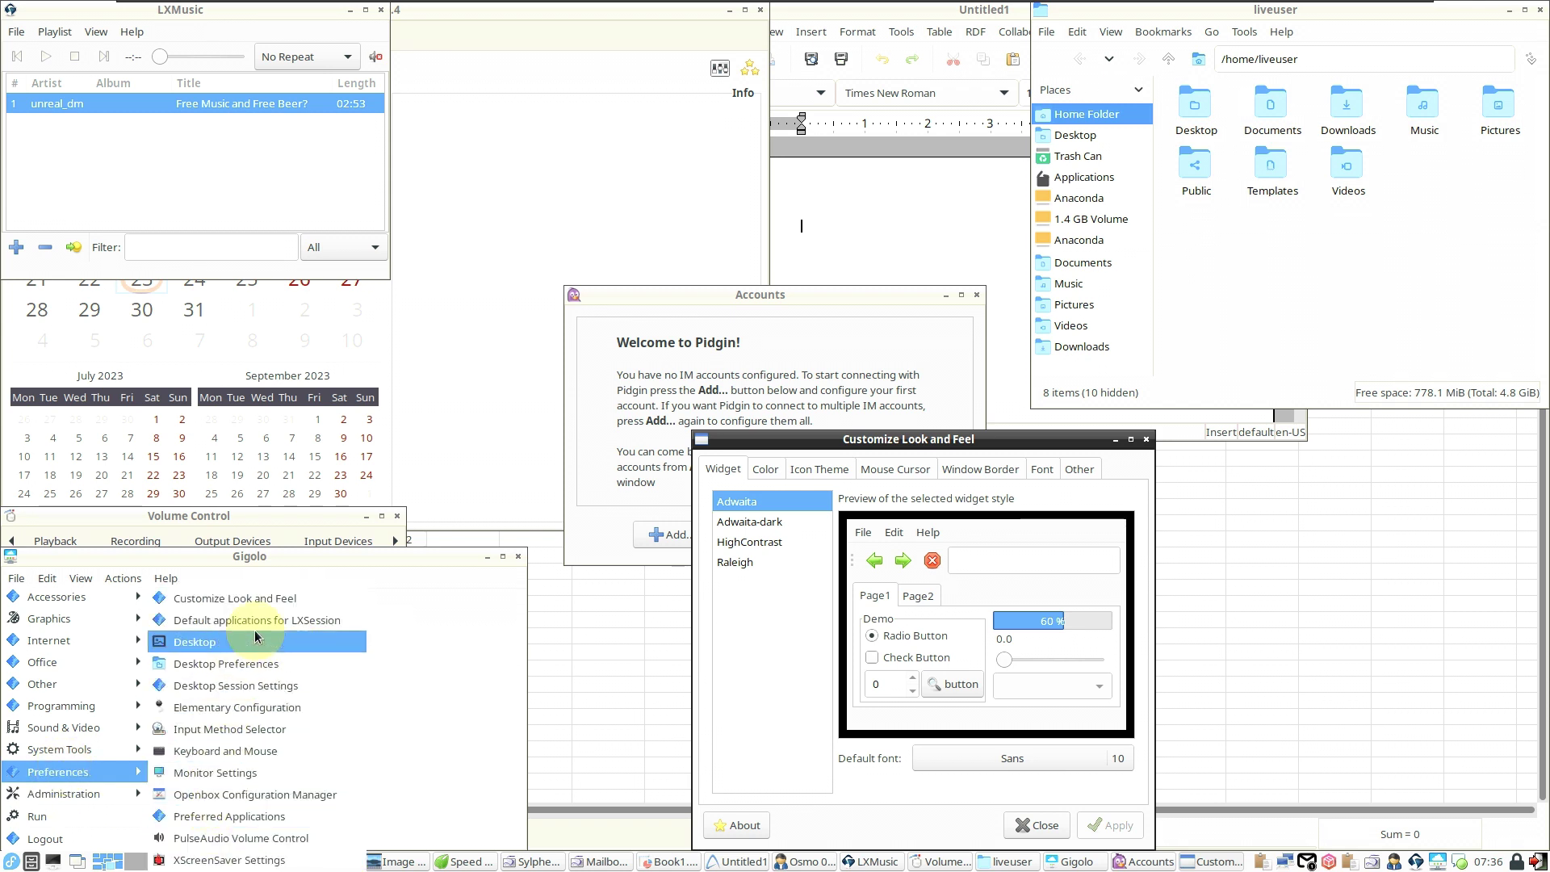
{"action": "left_click", "coordinate": [225, 673]}
Launch the dnfdragora software management tool from the administration applications
{"action": "left_click", "coordinate": [12, 861]}
{"action": "mouse_move", "coordinate": [30, 803]}
{"action": "left_click", "coordinate": [226, 795]}
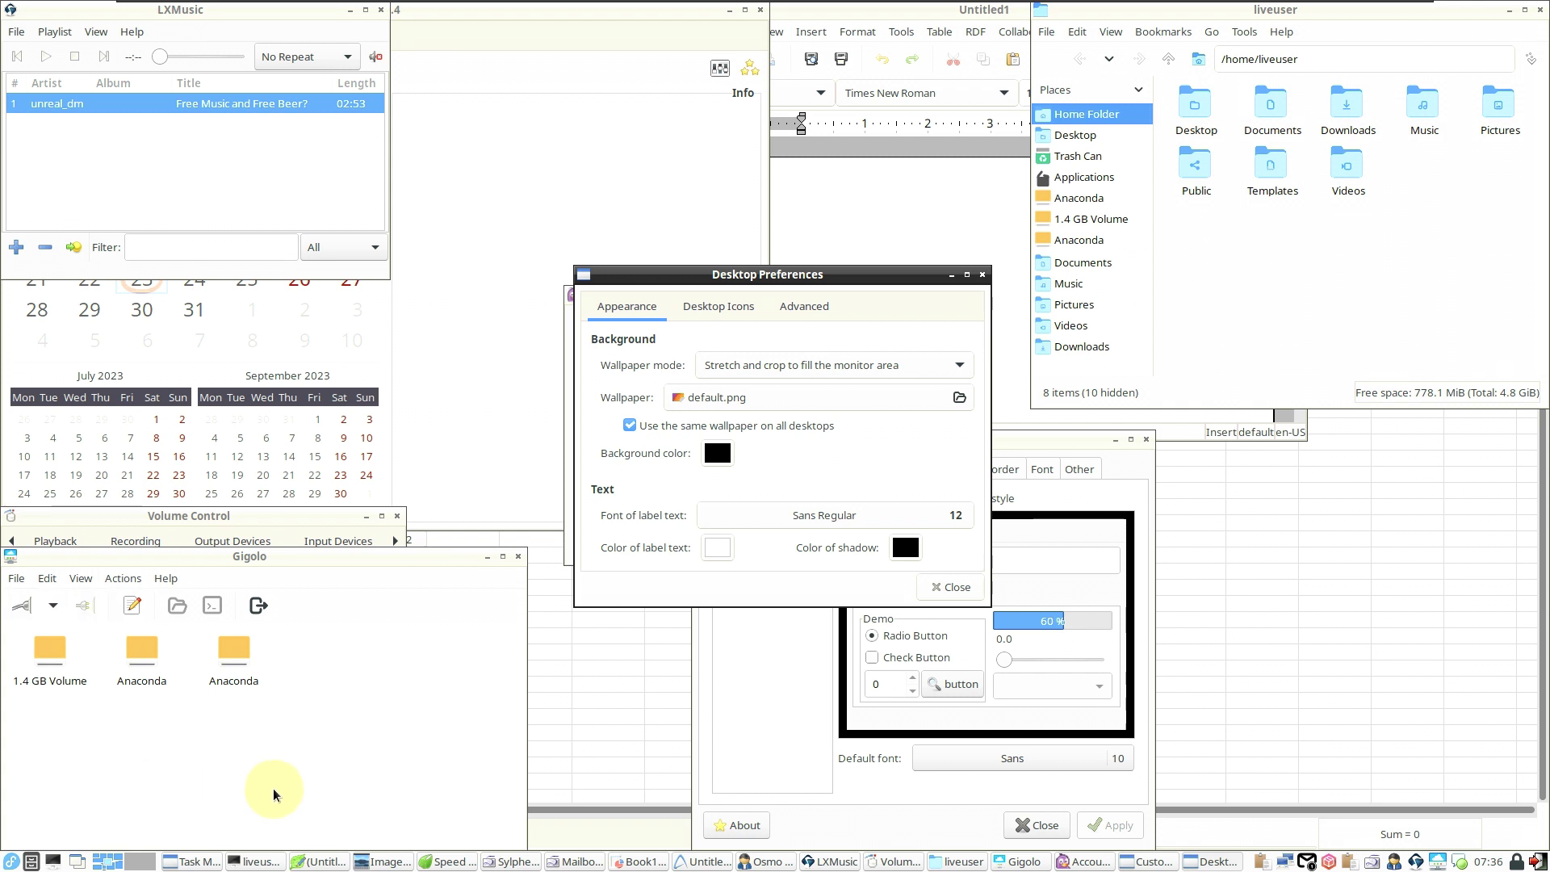
Bring the Task Manager to the front and look through its list of running processes
{"action": "left_click", "coordinate": [191, 860]}
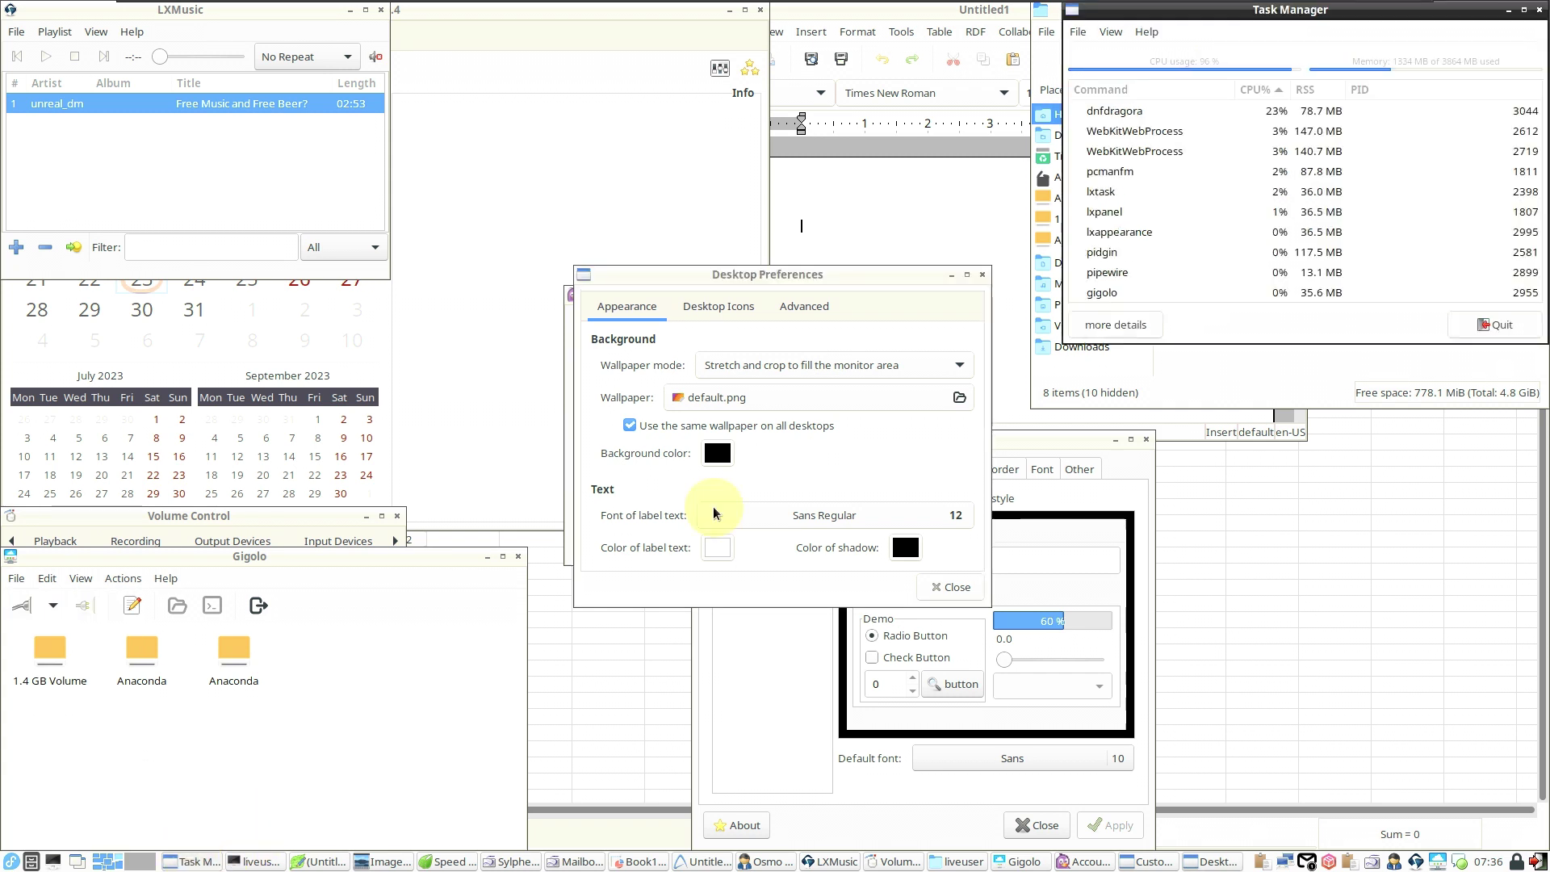
{"action": "scroll", "coordinate": [1332, 207], "scroll_direction": "down", "scroll_amount": 3}
{"action": "scroll", "coordinate": [1332, 207], "scroll_direction": "down", "scroll_amount": 10}
{"action": "scroll", "coordinate": [1331, 207], "scroll_direction": "down", "scroll_amount": 3}
{"action": "scroll", "coordinate": [1332, 208], "scroll_direction": "up", "scroll_amount": 10}
{"action": "scroll", "coordinate": [1332, 208], "scroll_direction": "up", "scroll_amount": 5}
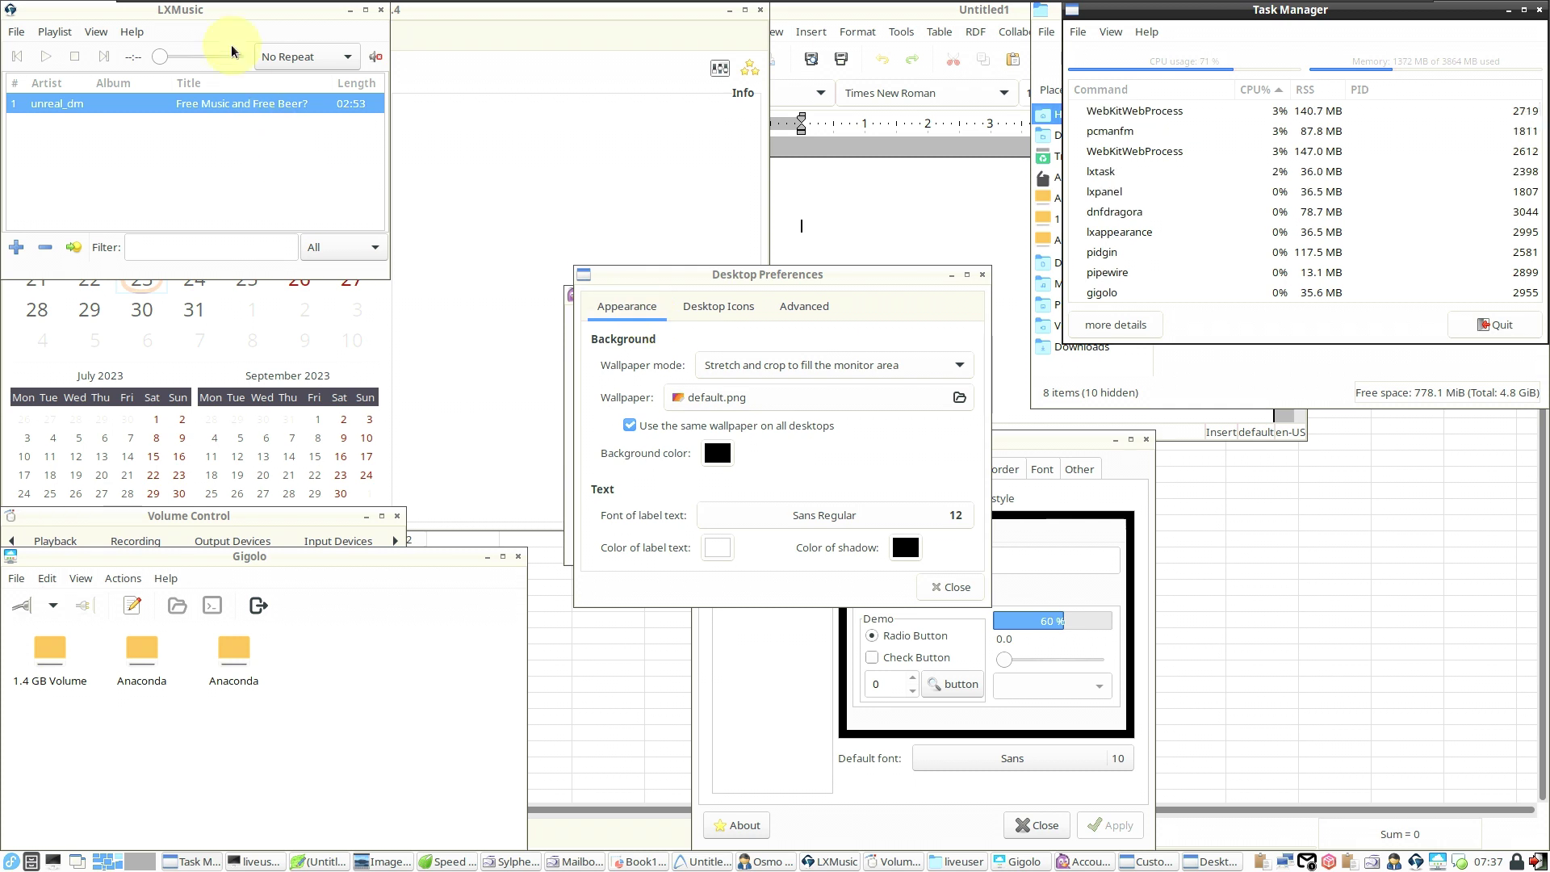
Move the LXMusic window off the Osmo calendar towards the middle of the desktop
{"action": "left_click_drag", "start_coordinate": [242, 9], "coordinate": [476, 180]}
{"action": "left_click", "coordinate": [343, 200]}
{"action": "key", "text": "Escape"}
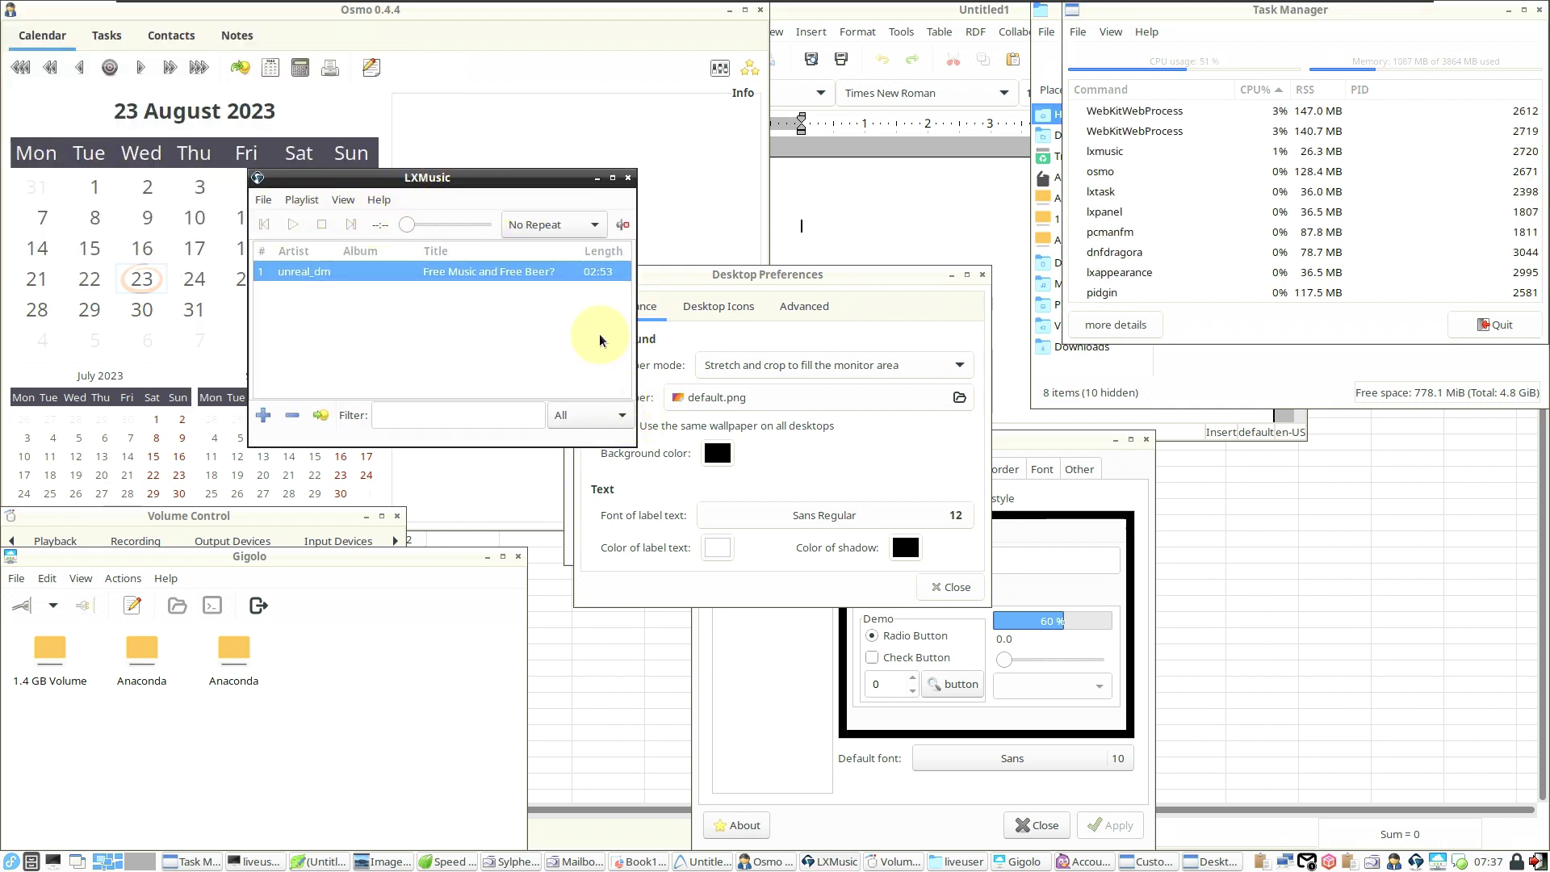
{"action": "left_click_drag", "start_coordinate": [487, 180], "coordinate": [672, 148]}
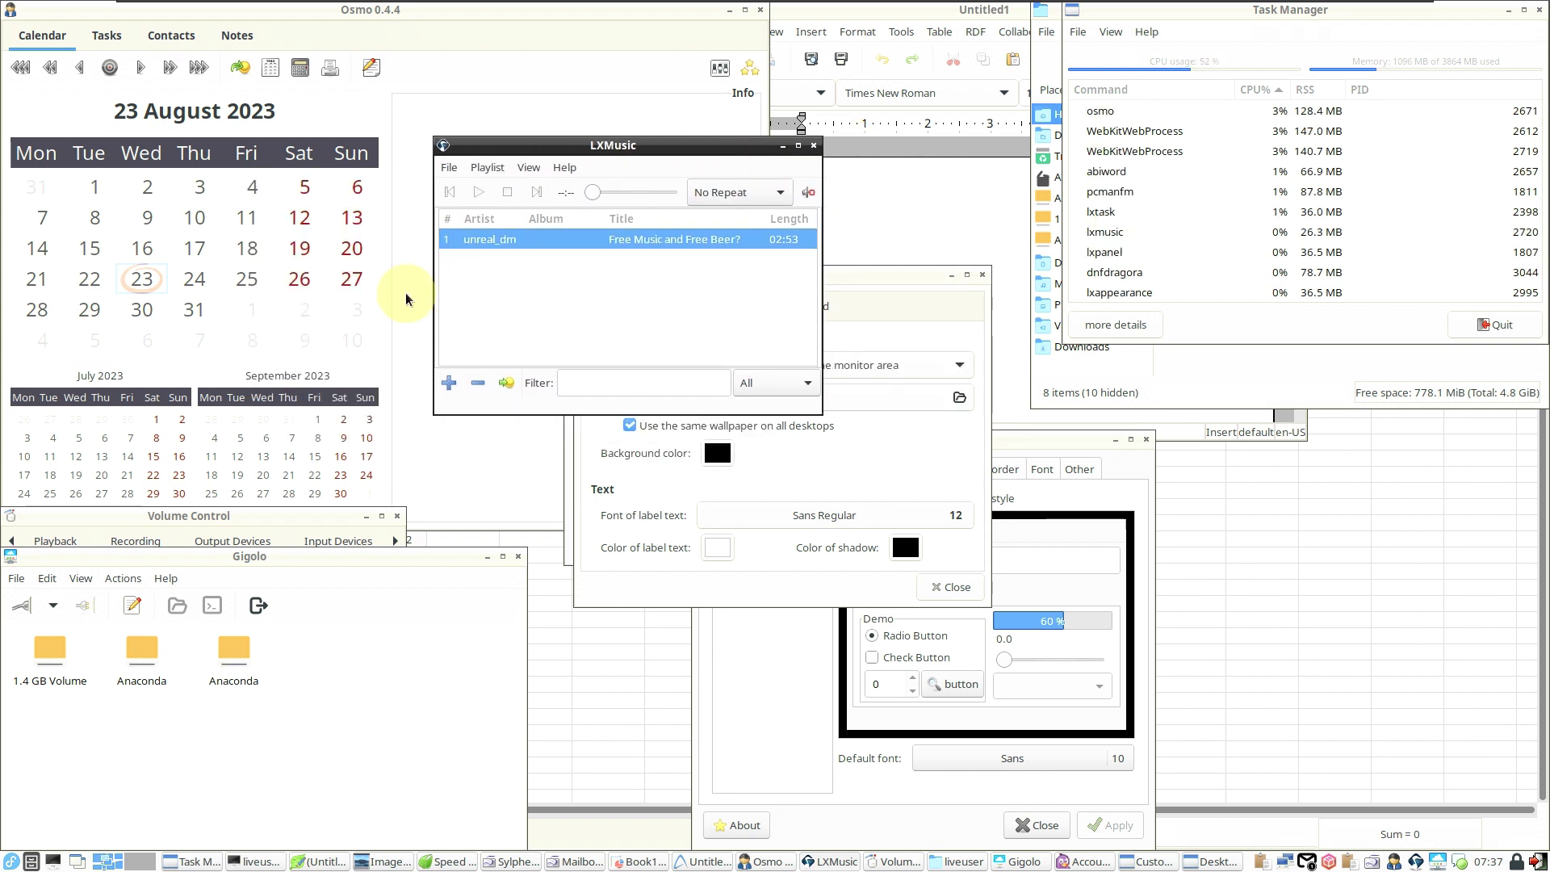
Move the Gigolo window up, view its supported protocols and close Gigolo
{"action": "left_click_drag", "start_coordinate": [376, 562], "coordinate": [317, 433]}
{"action": "left_click", "coordinate": [211, 401]}
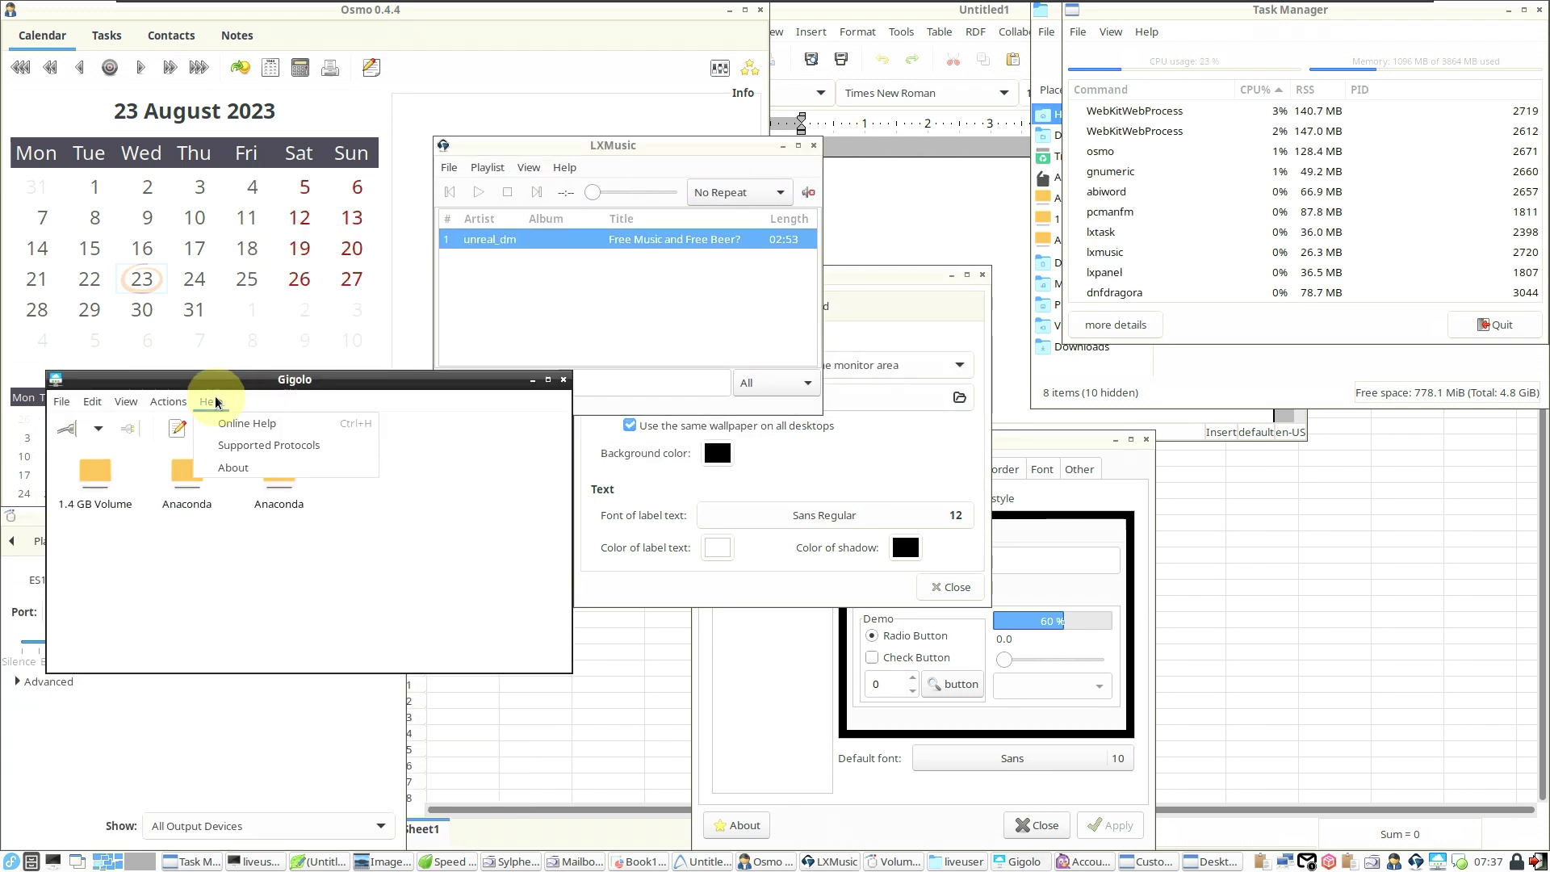
{"action": "left_click", "coordinate": [247, 445]}
{"action": "left_click", "coordinate": [460, 664]}
{"action": "left_click", "coordinate": [564, 379]}
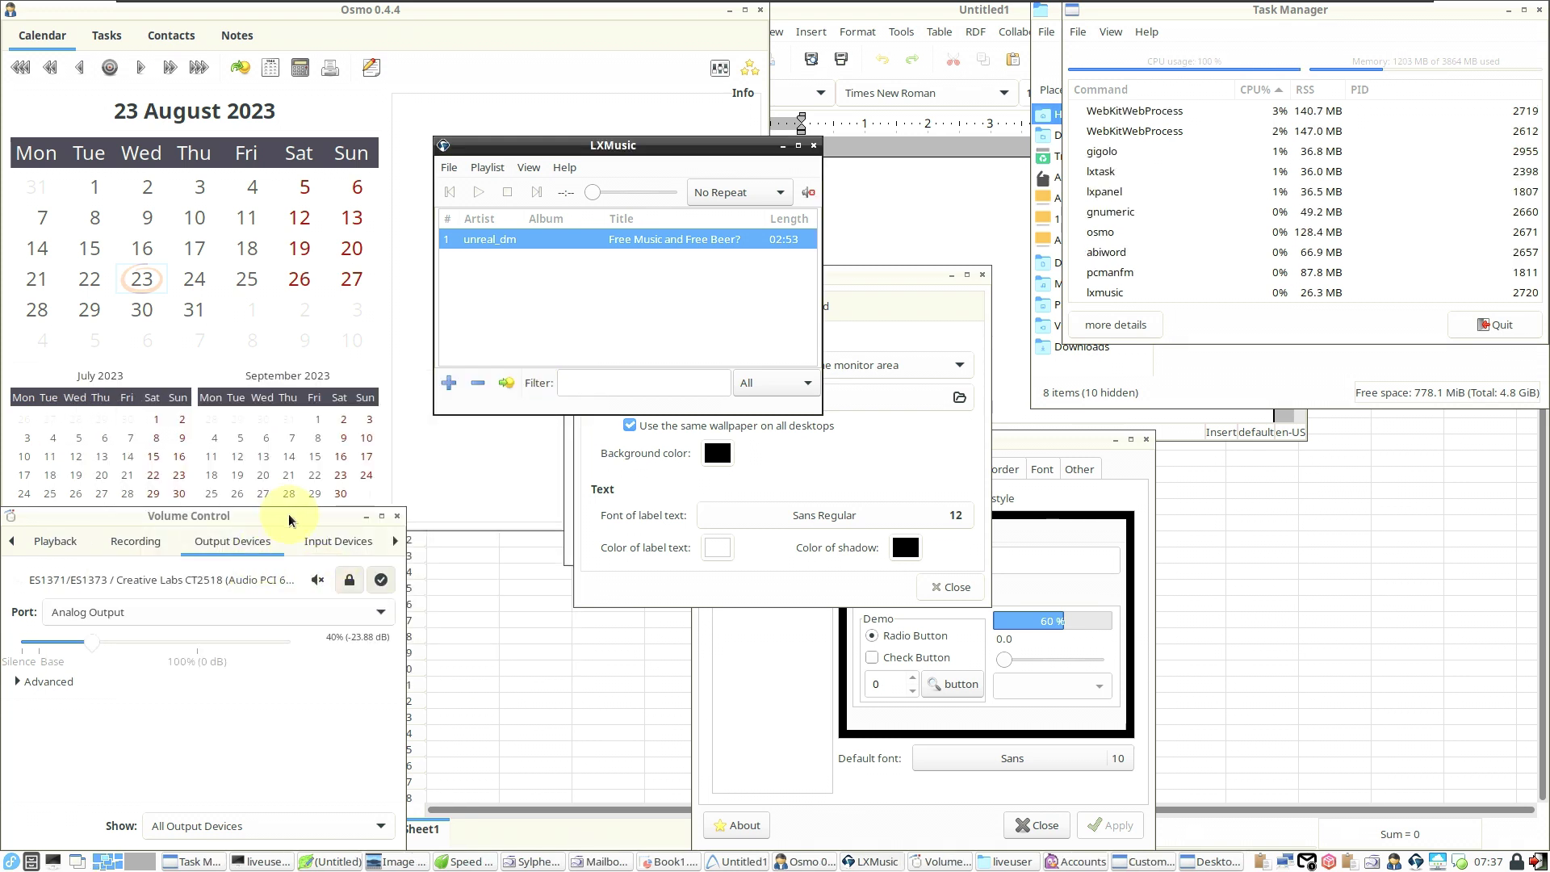
Move the Volume Control window aside, view Osmo's About information and close Osmo
{"action": "left_click_drag", "start_coordinate": [275, 516], "coordinate": [764, 566]}
{"action": "left_click", "coordinate": [325, 179]}
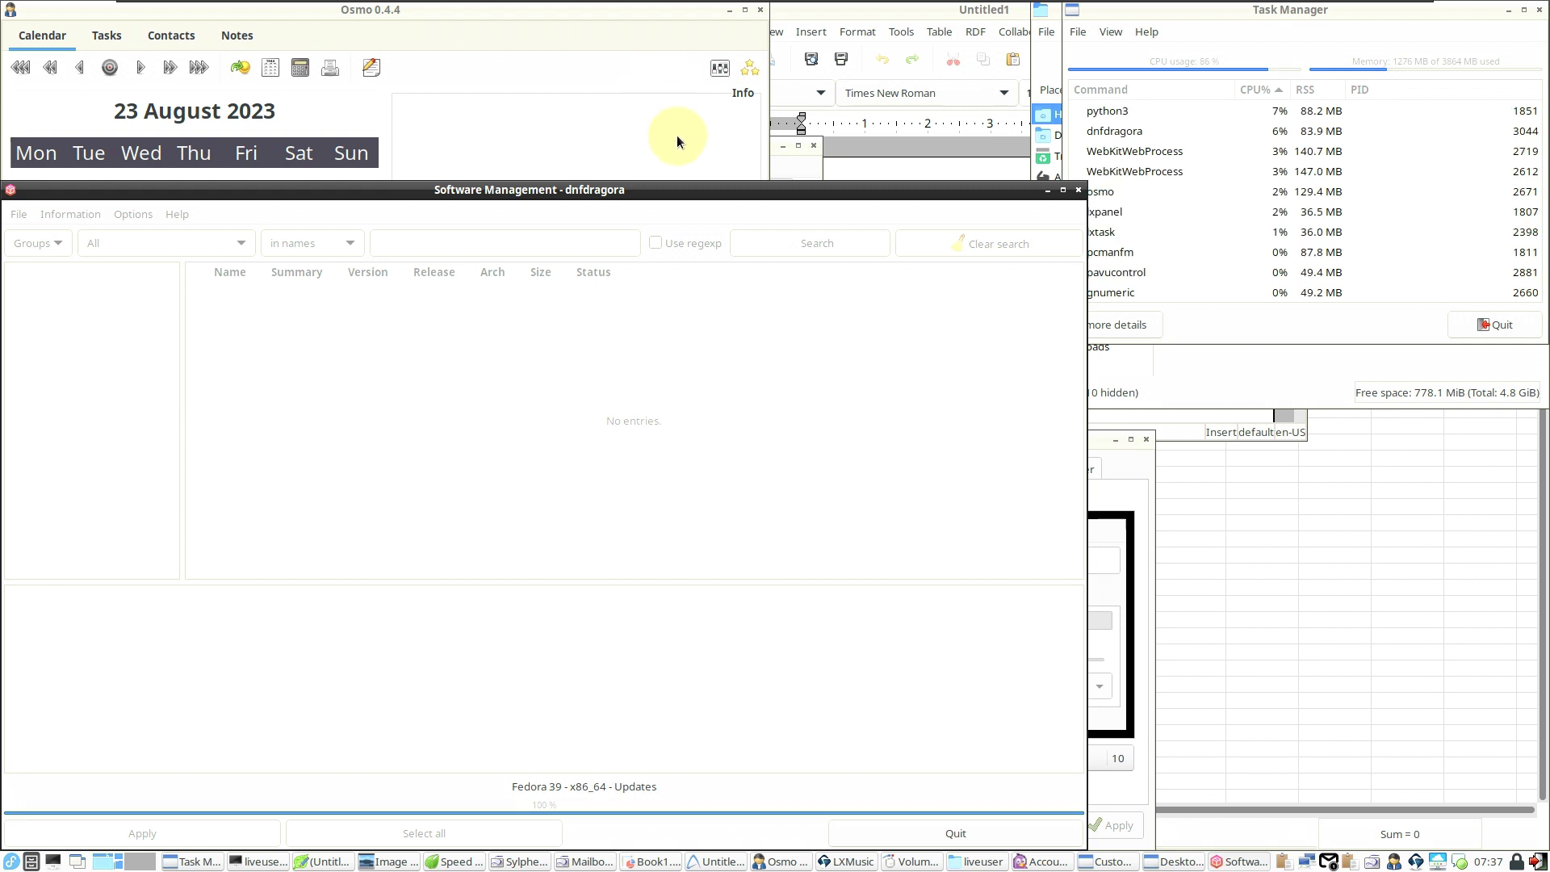
{"action": "left_click", "coordinate": [729, 90]}
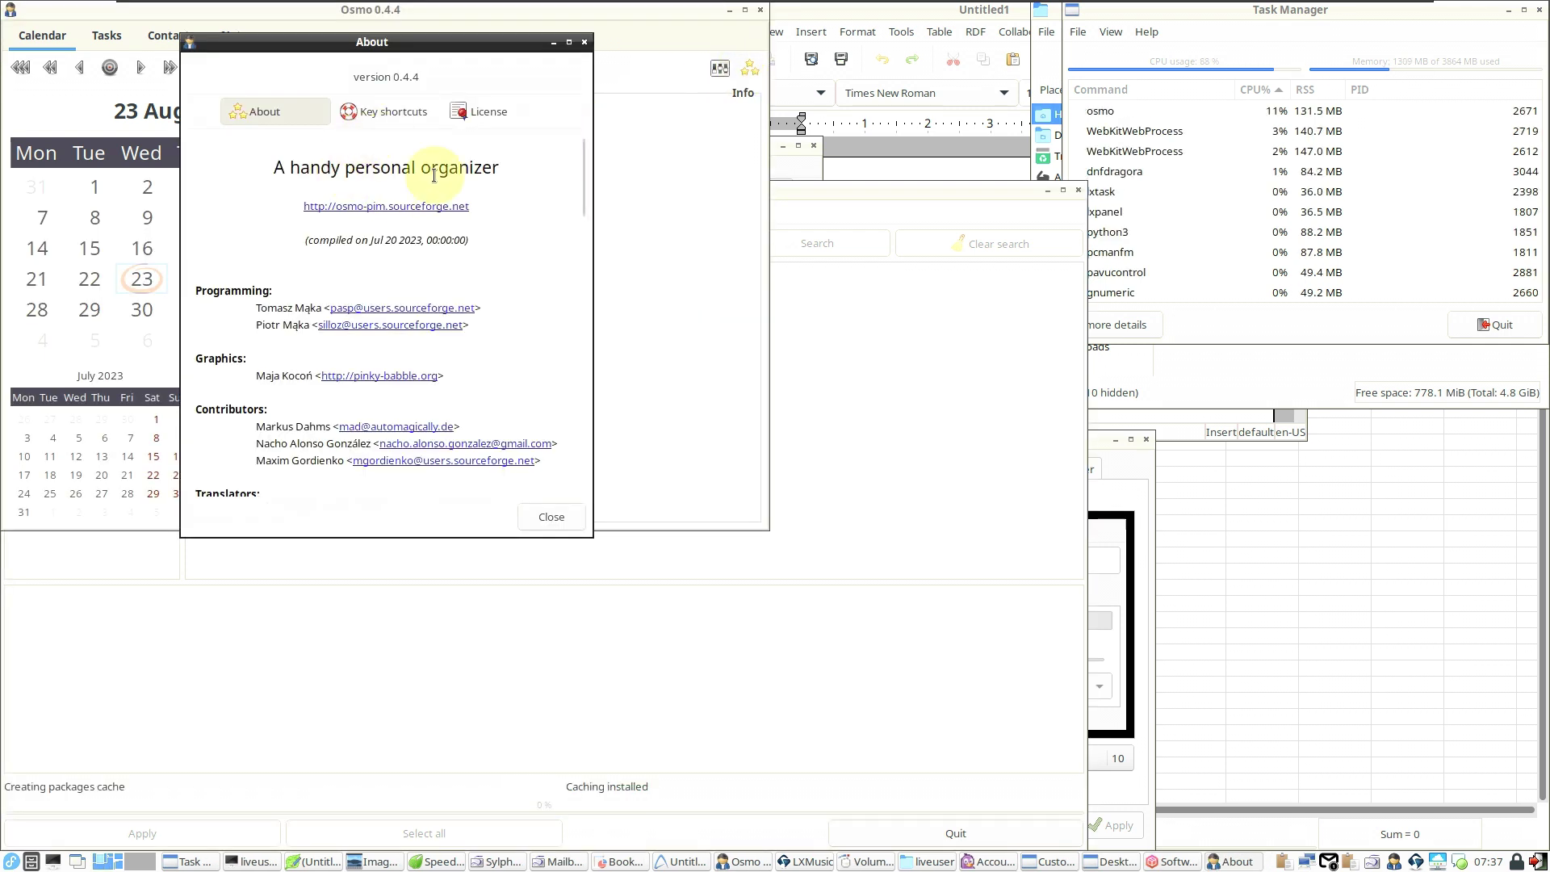
{"action": "left_click", "coordinate": [546, 519]}
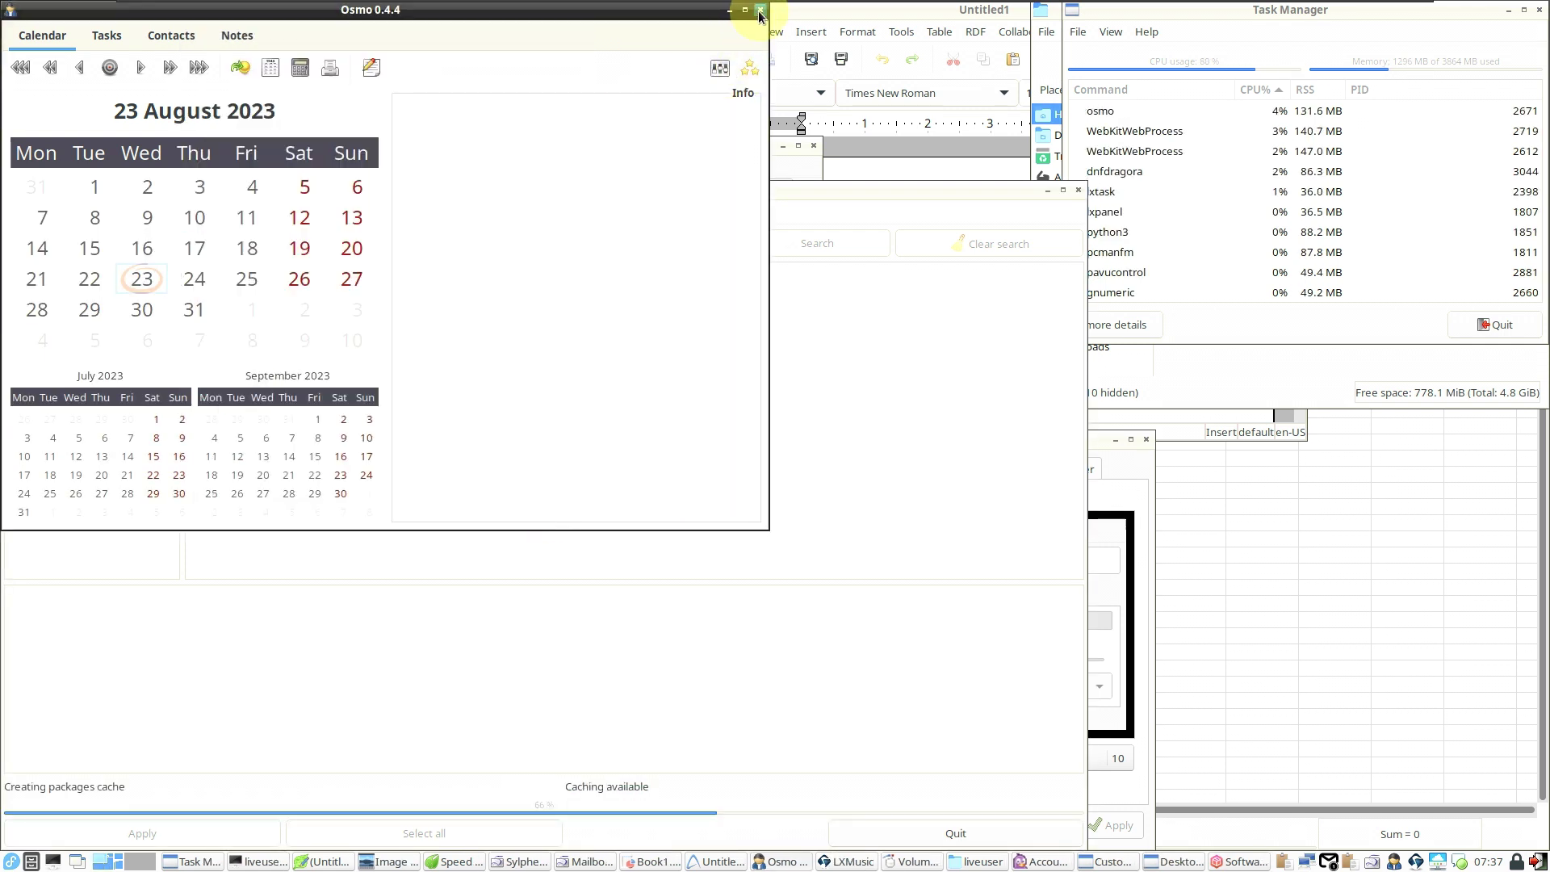
{"action": "left_click", "coordinate": [759, 11]}
Cancel Sylpheed's initial mailbox setup and its new mail account setup
{"action": "left_click", "coordinate": [333, 67]}
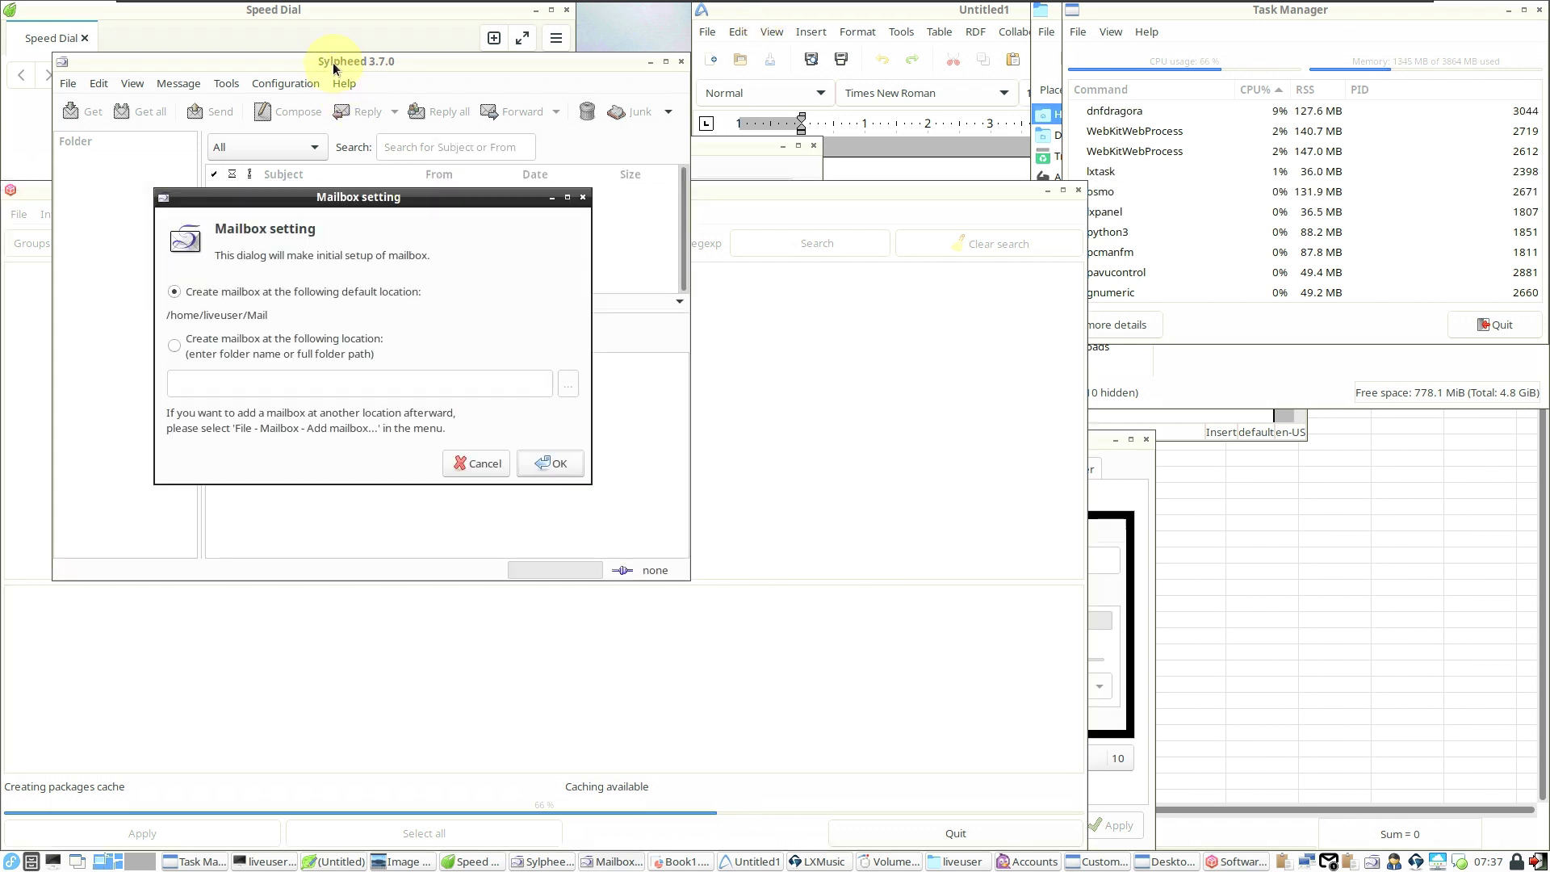
{"action": "left_click", "coordinate": [475, 457]}
{"action": "left_click", "coordinate": [448, 396]}
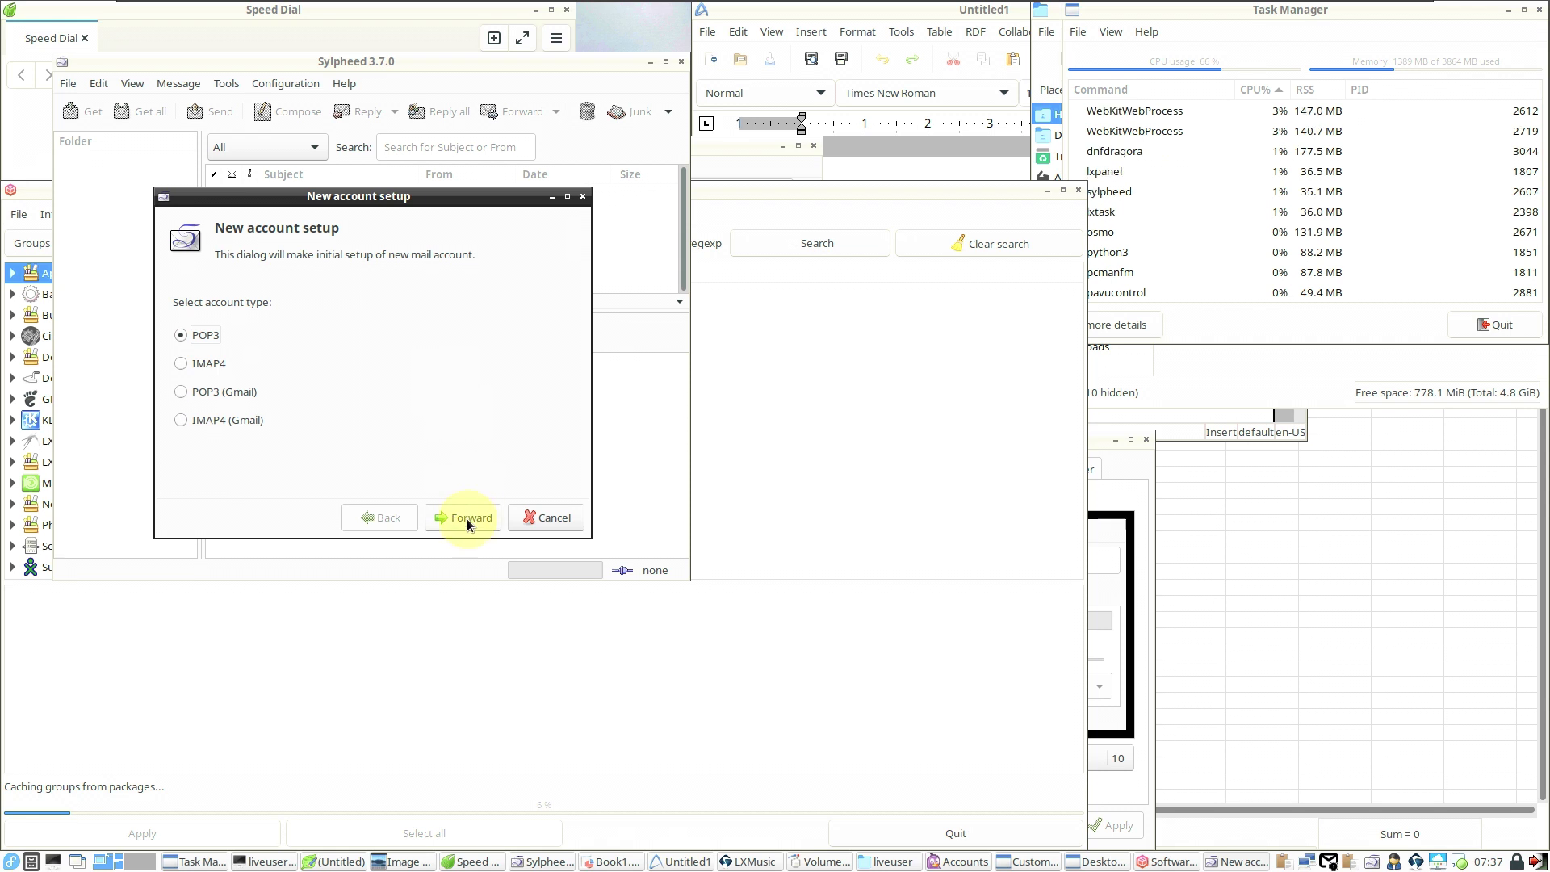
{"action": "left_click", "coordinate": [540, 518]}
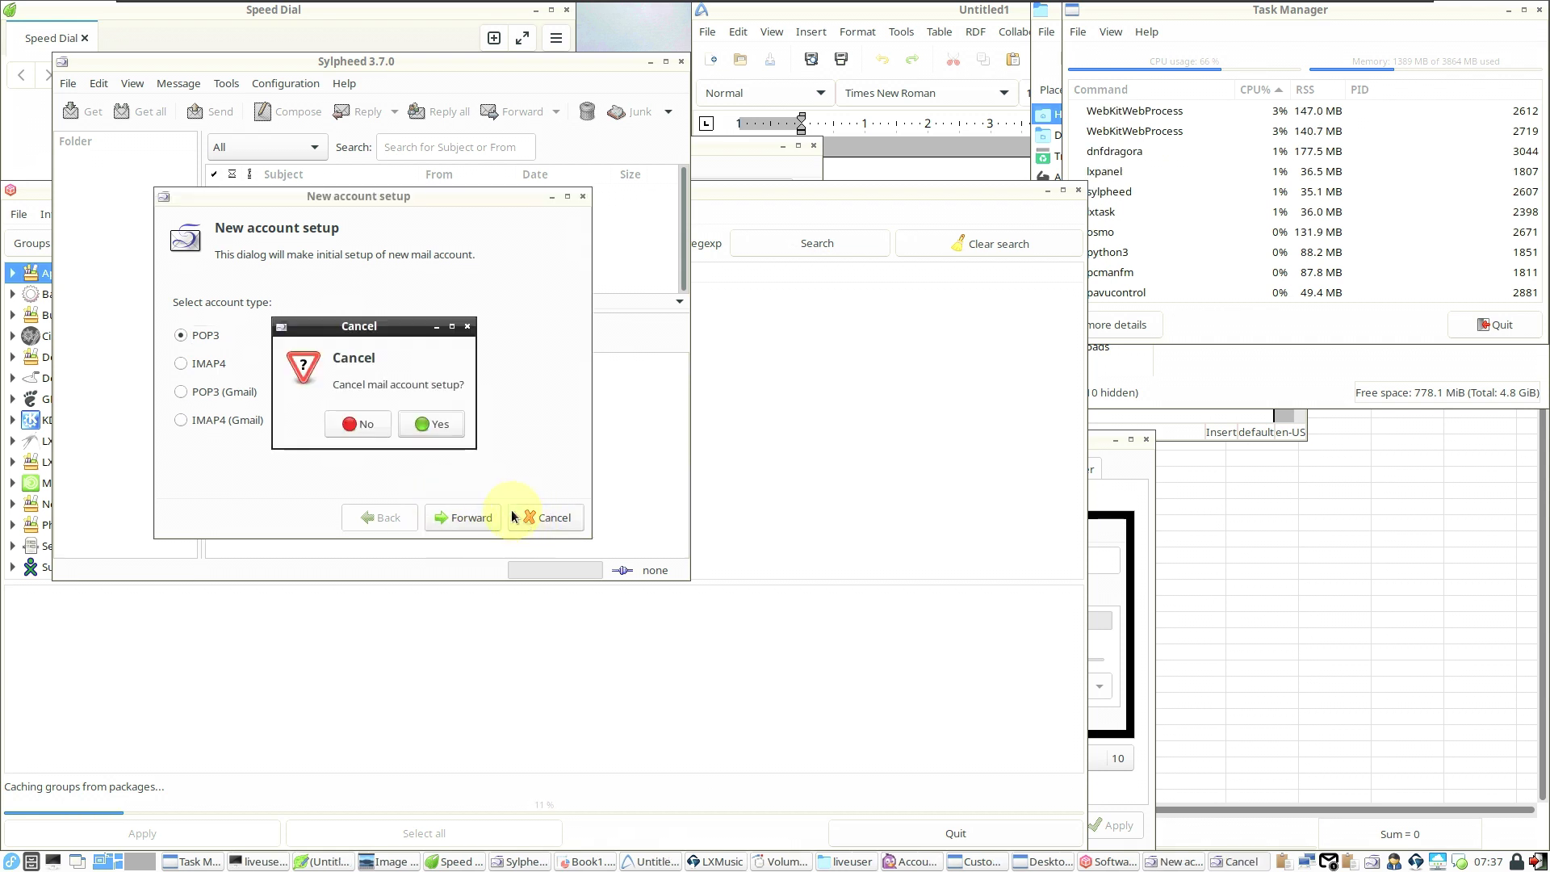
{"action": "left_click", "coordinate": [413, 421]}
View Sylpheed's About information and close Sylpheed
{"action": "left_click", "coordinate": [345, 83]}
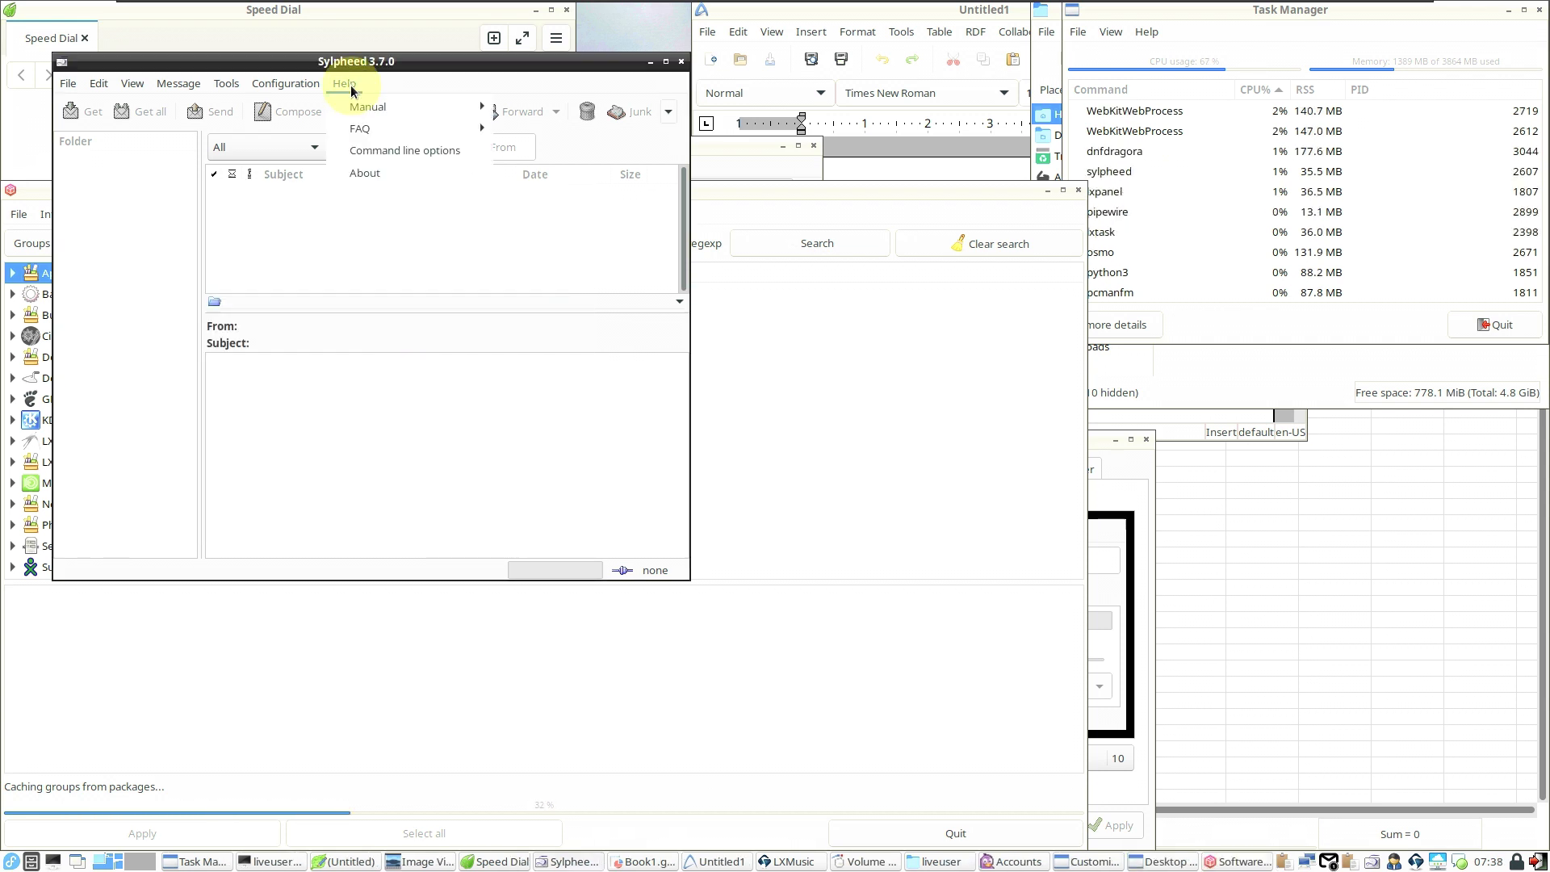
{"action": "left_click", "coordinate": [374, 170]}
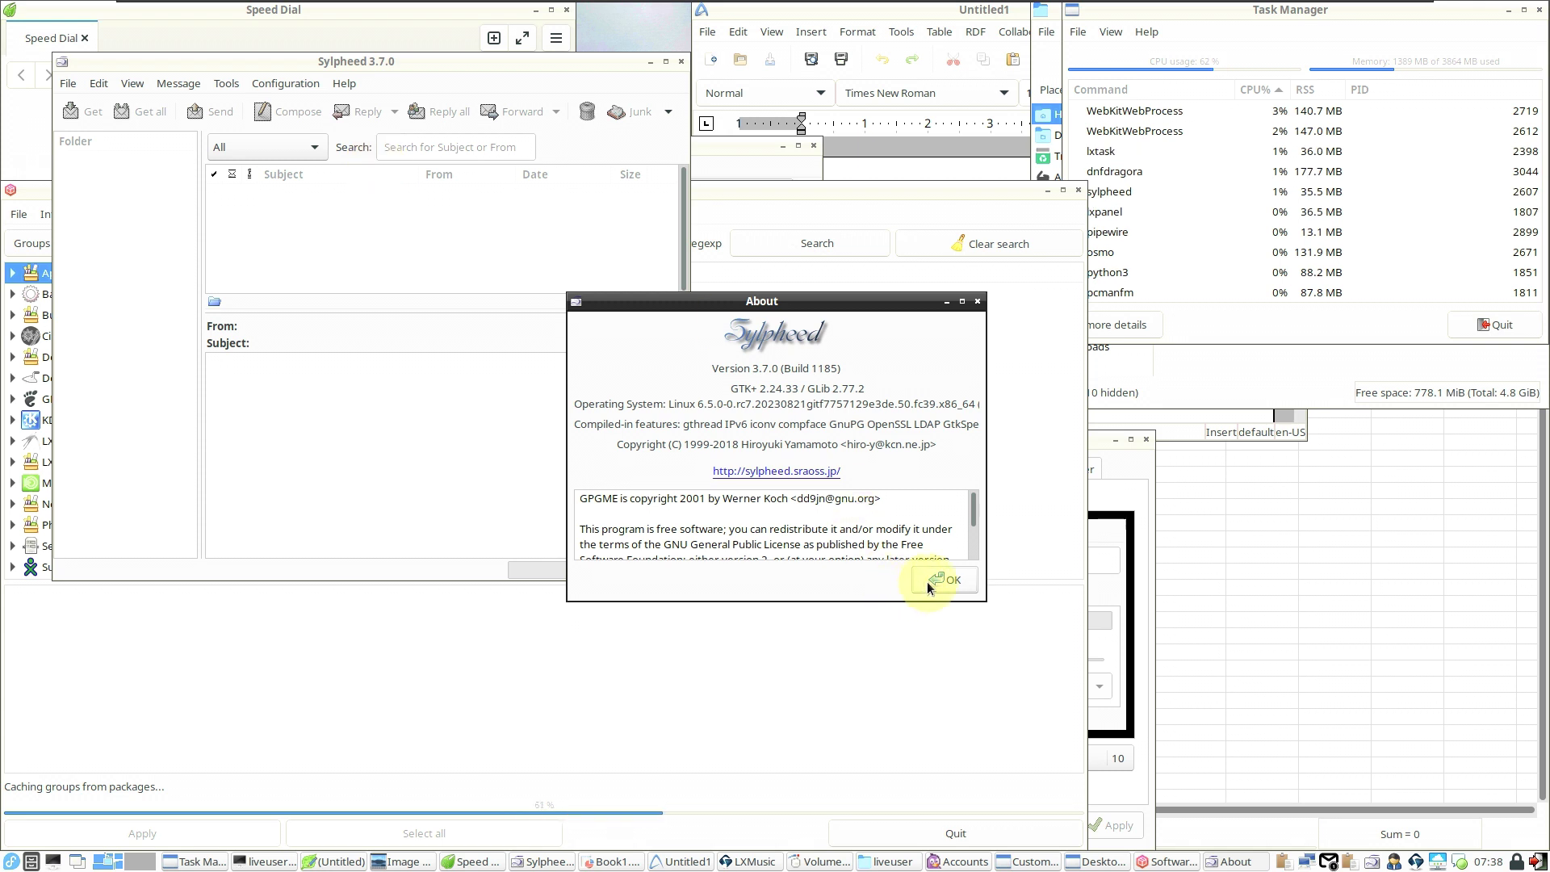
{"action": "key", "text": "Escape"}
{"action": "left_click", "coordinate": [681, 61]}
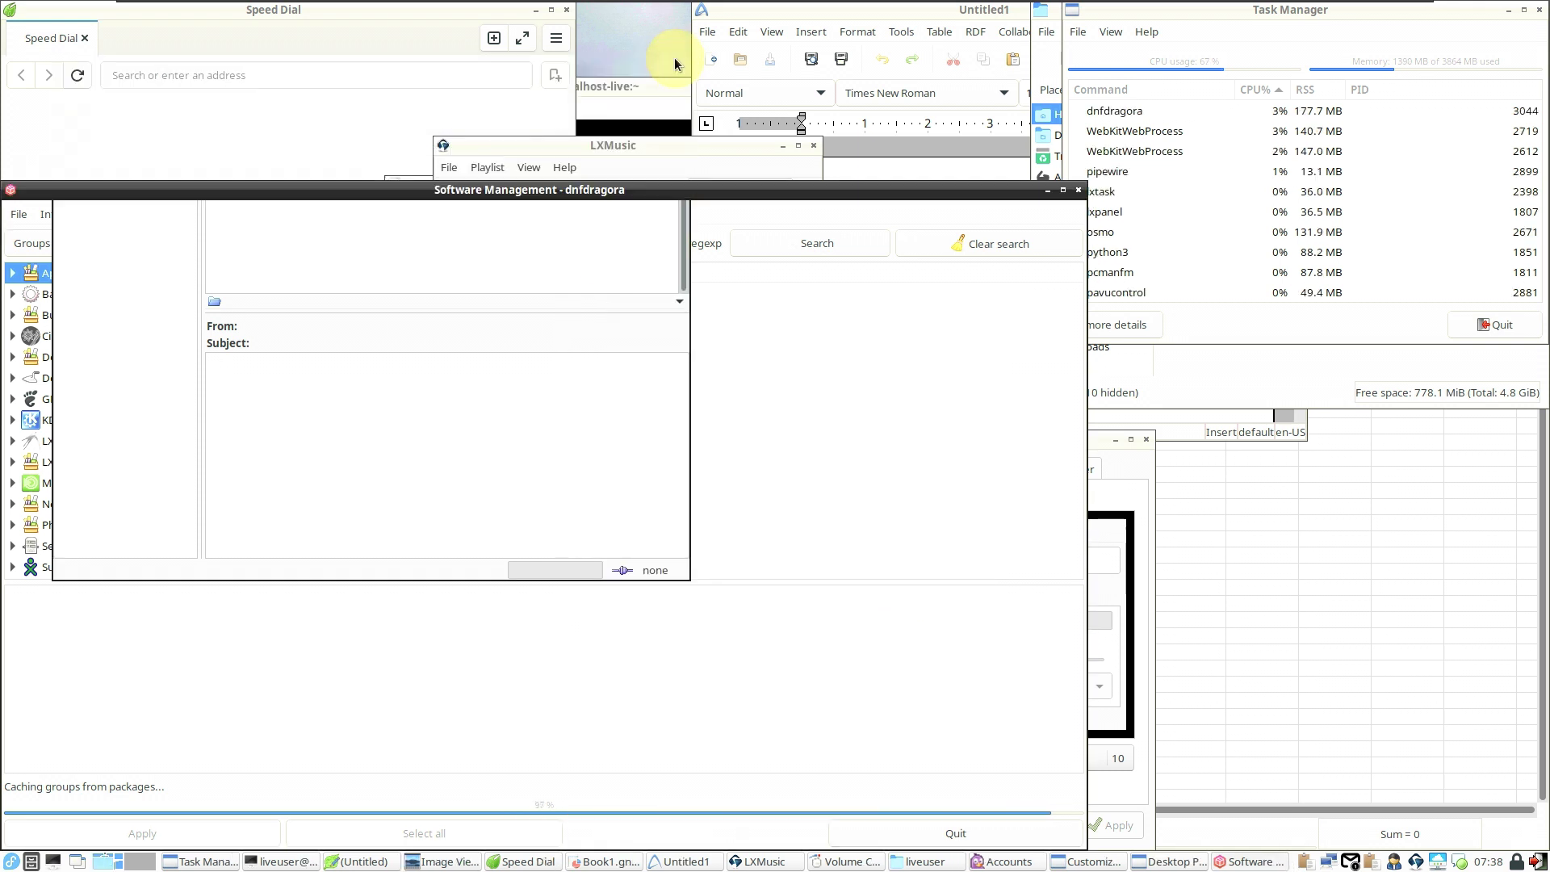
View the Midori browser's About information and close Midori
{"action": "left_click", "coordinate": [294, 75]}
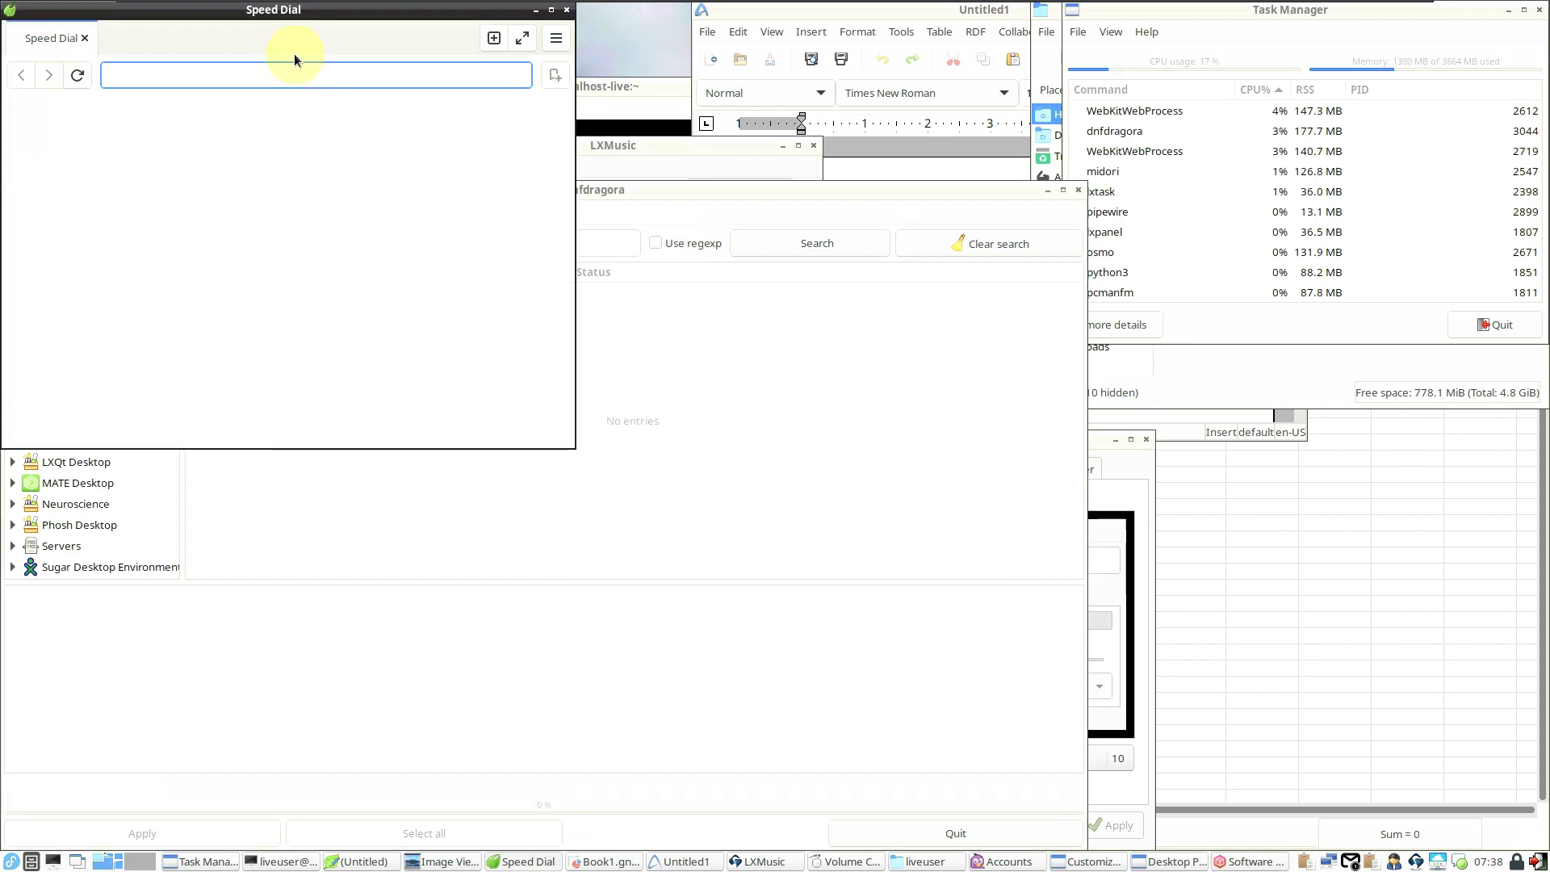
{"action": "left_click", "coordinate": [556, 38]}
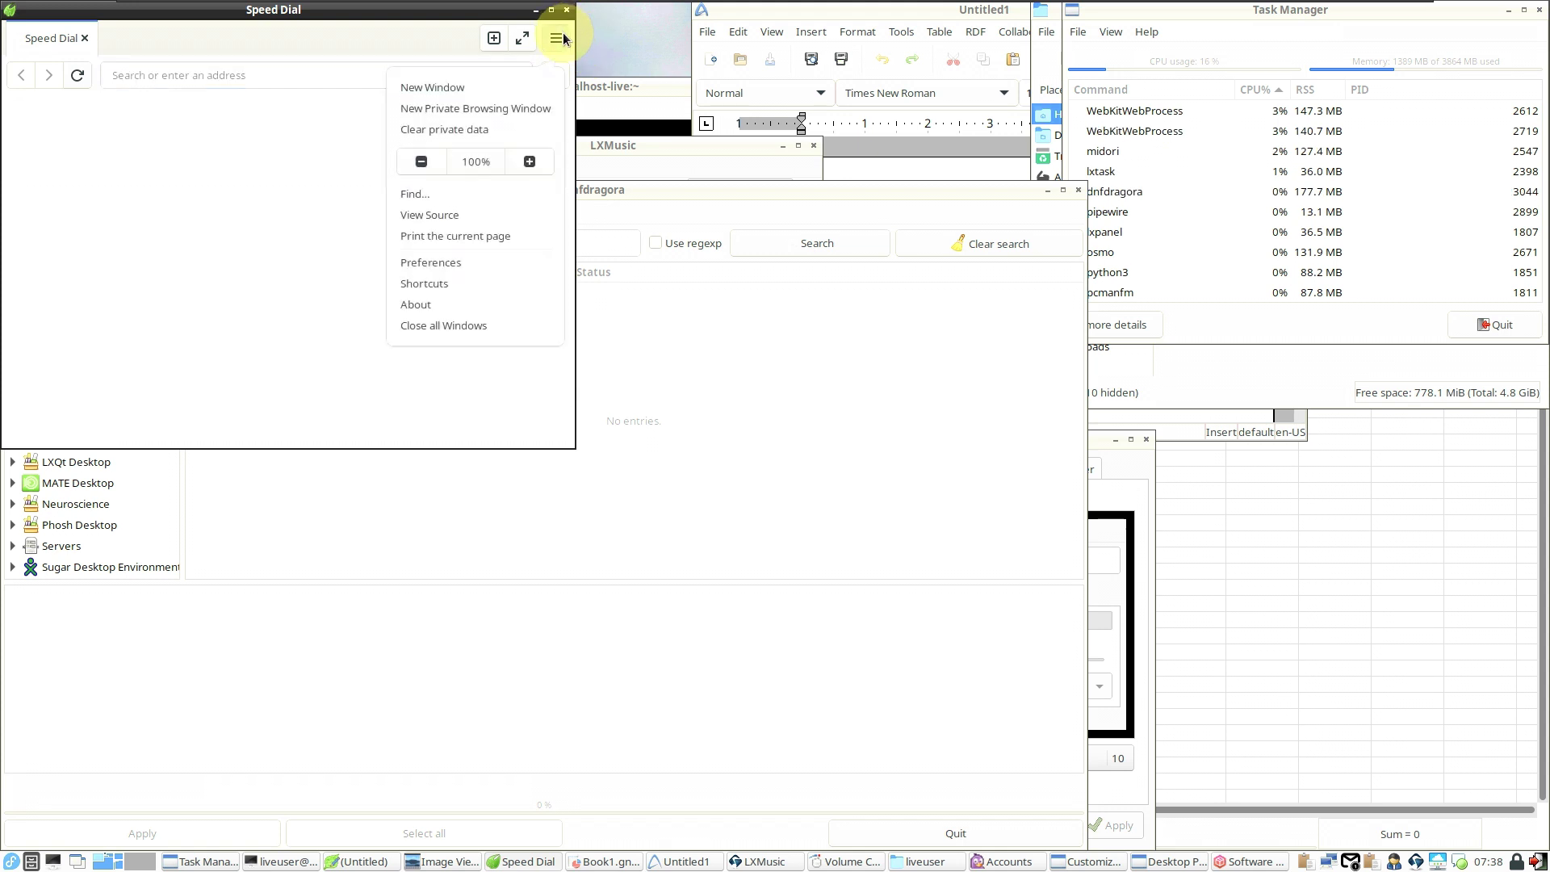
{"action": "left_click", "coordinate": [498, 301]}
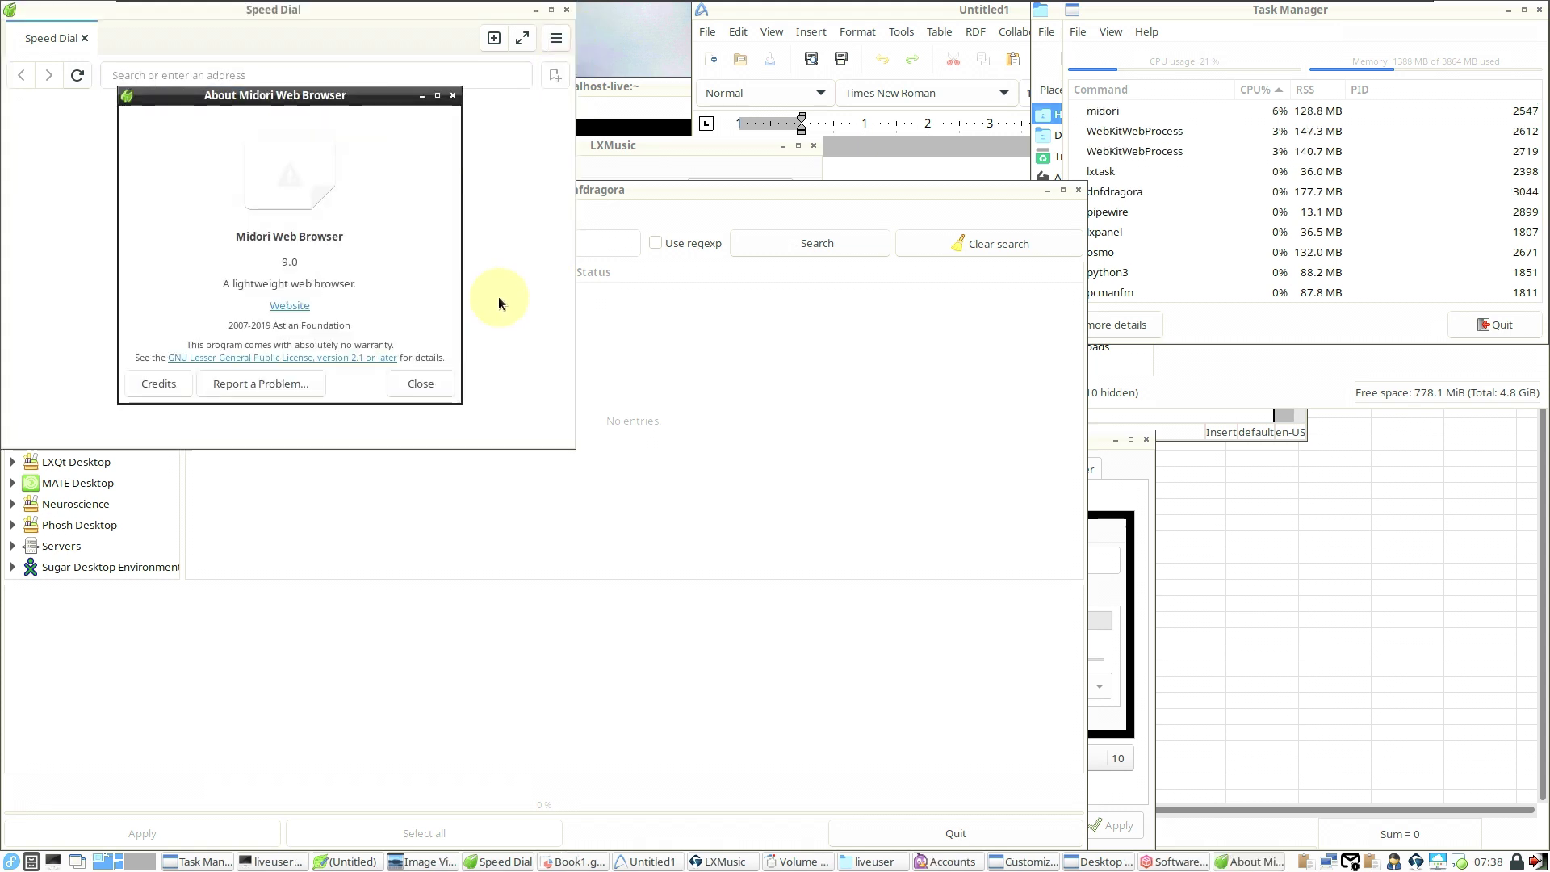
{"action": "left_click", "coordinate": [432, 383]}
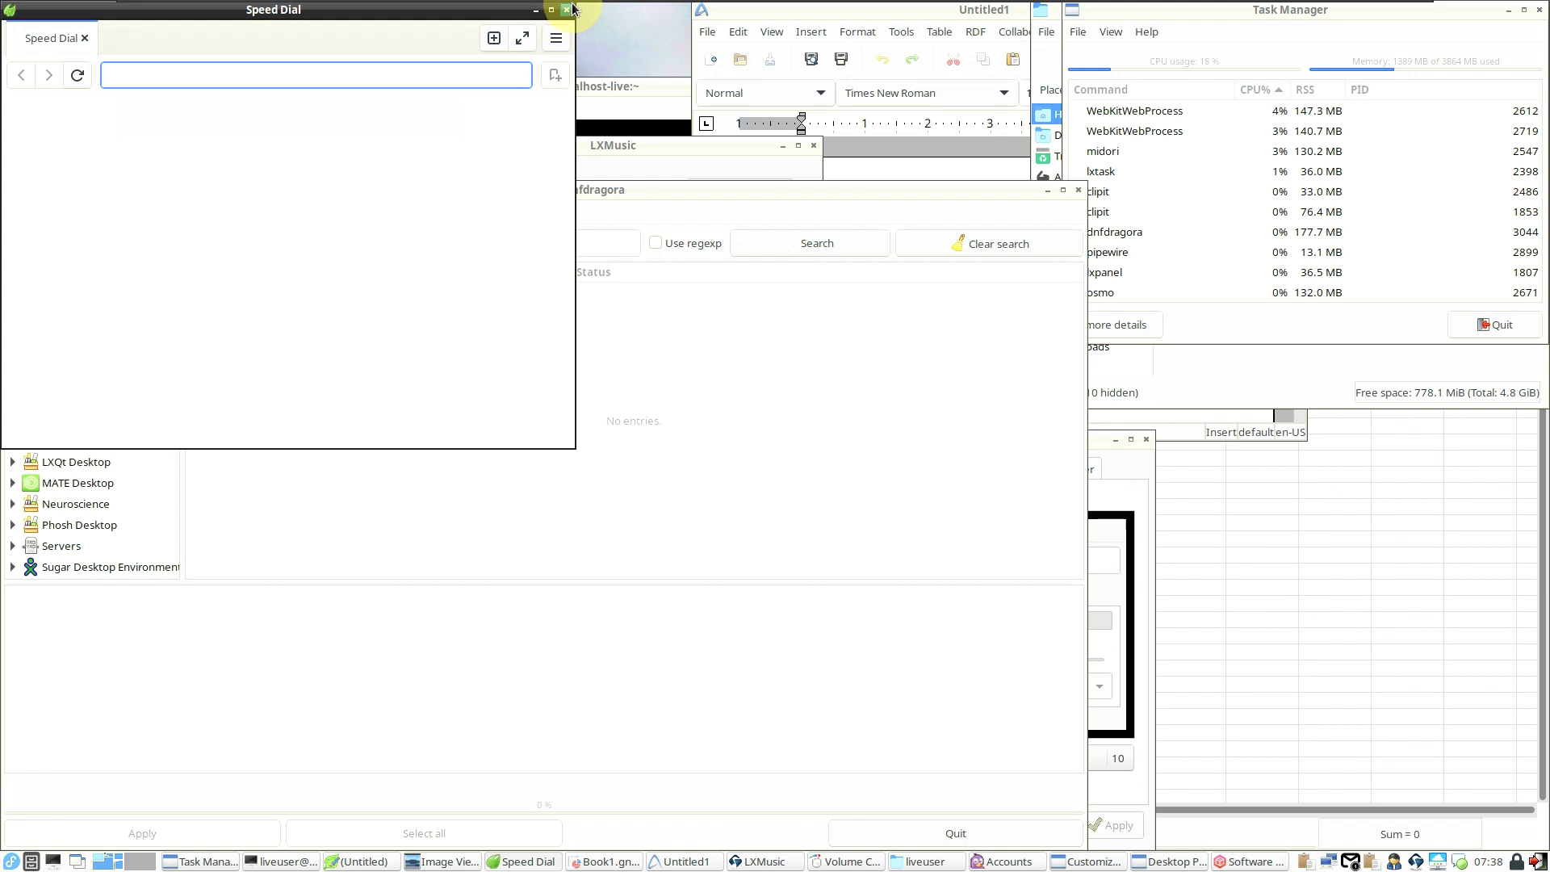
{"action": "left_click", "coordinate": [565, 10]}
View dnfdragora's About information and look through its list of package groups
{"action": "left_click", "coordinate": [182, 215]}
{"action": "left_click", "coordinate": [206, 258]}
{"action": "left_click", "coordinate": [541, 651]}
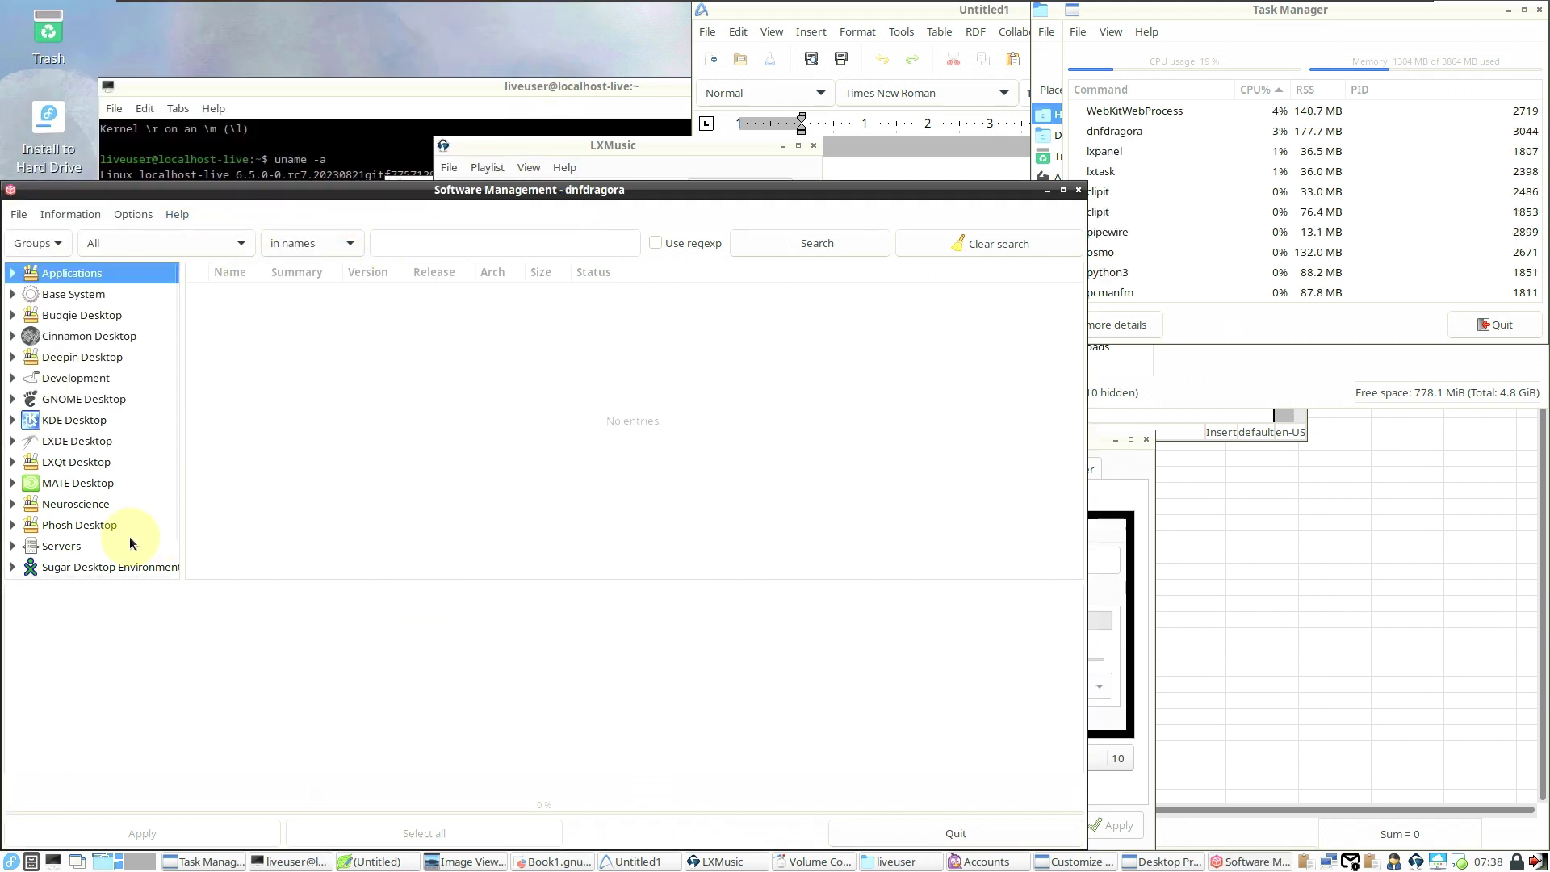
{"action": "scroll", "coordinate": [98, 542], "scroll_direction": "down", "scroll_amount": 1}
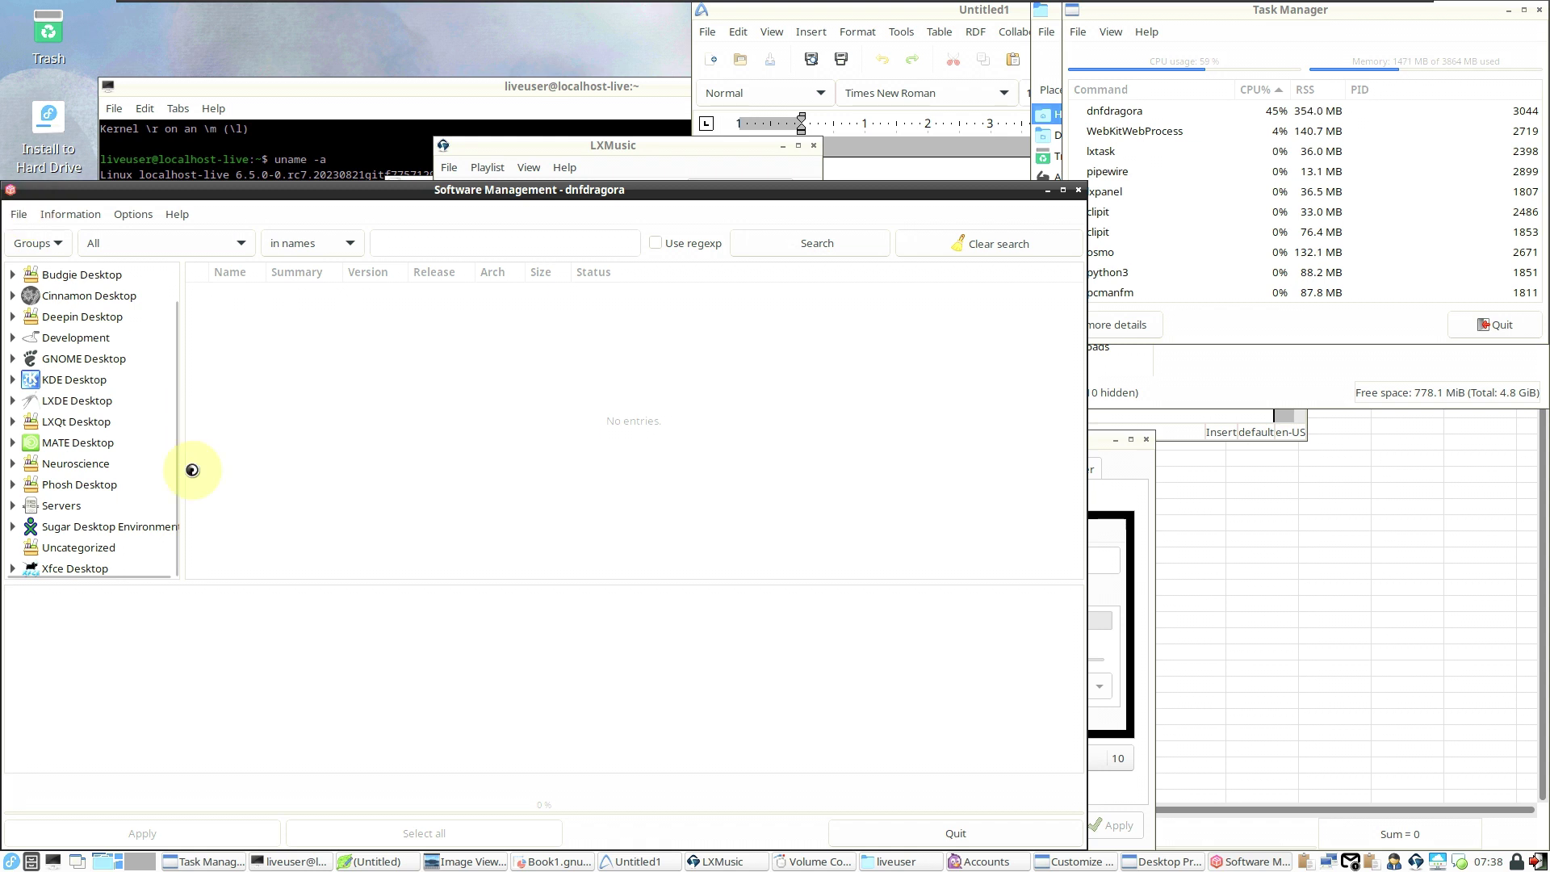
Open AbiWord's About information and the About GNOME Office web page
{"action": "left_click", "coordinate": [772, 31]}
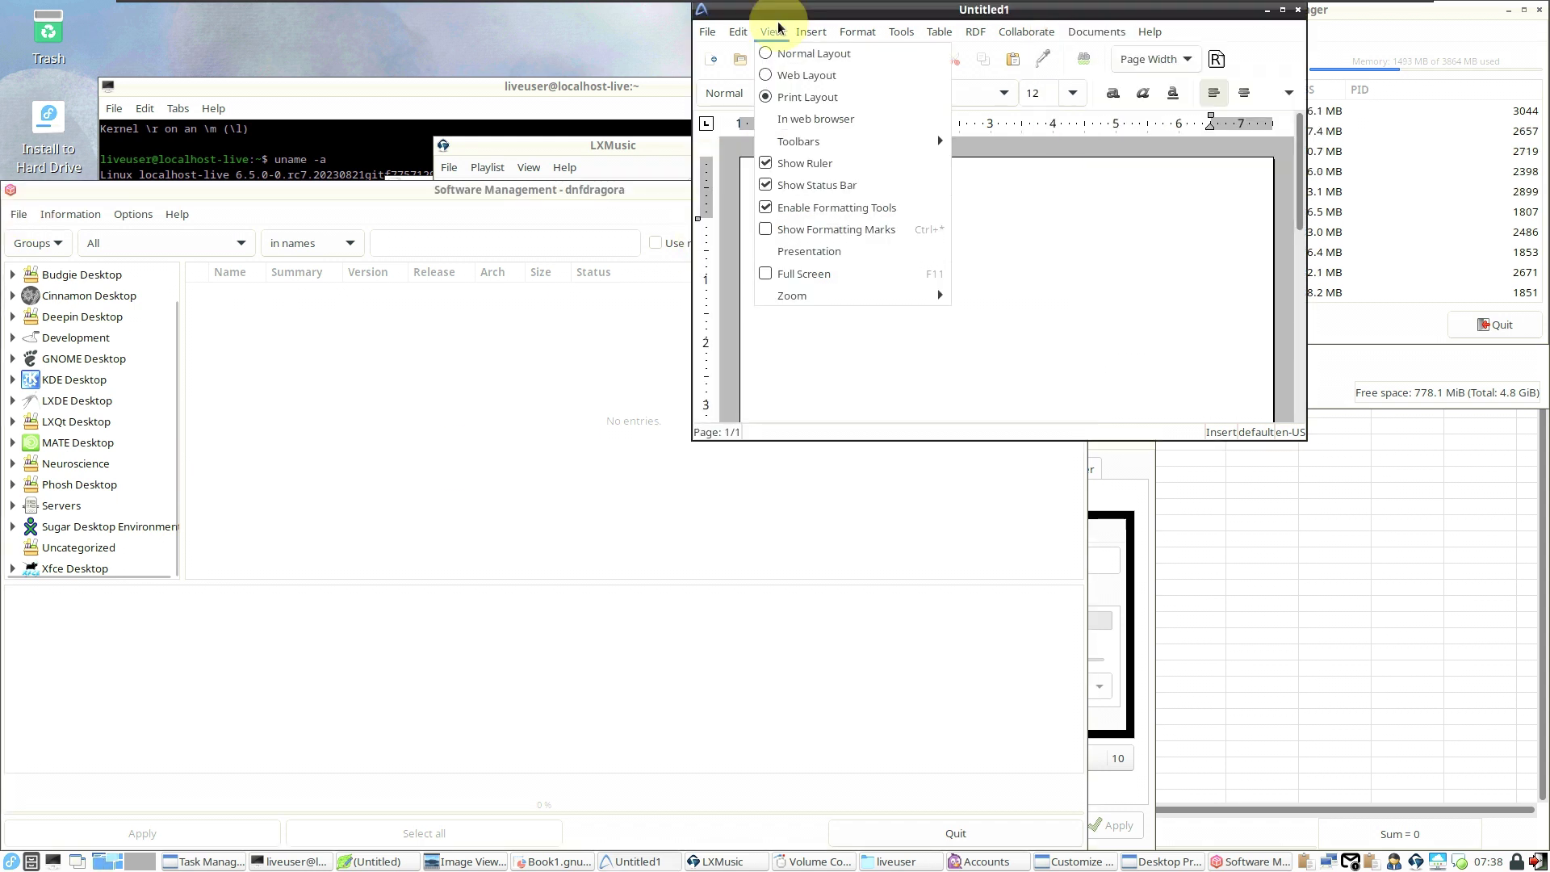
{"action": "mouse_move", "coordinate": [1149, 31]}
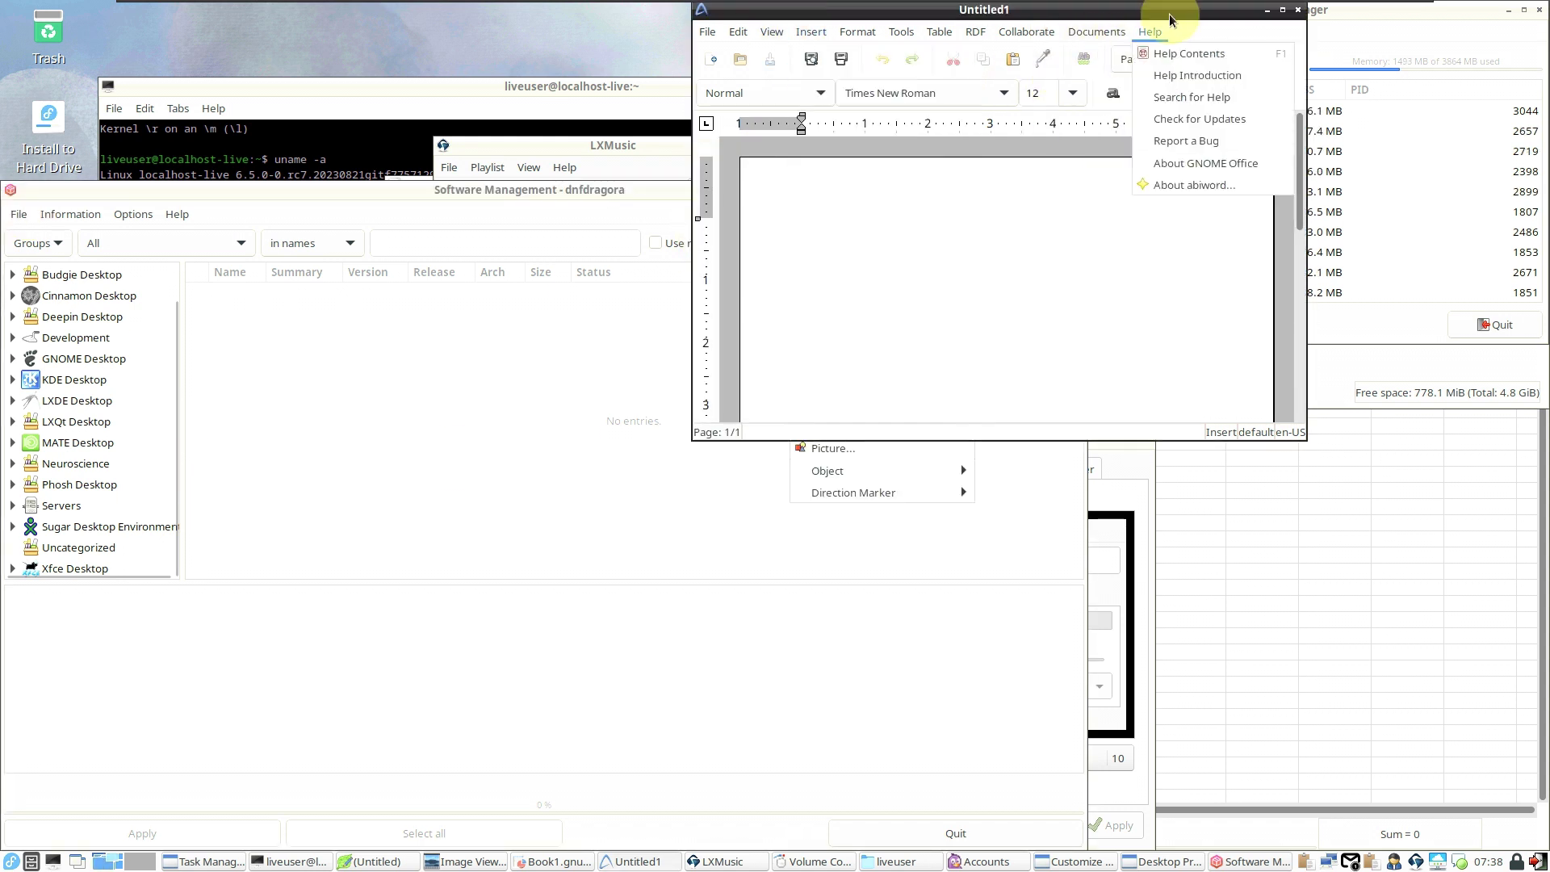
{"action": "left_click", "coordinate": [1160, 185]}
{"action": "left_click", "coordinate": [974, 434]}
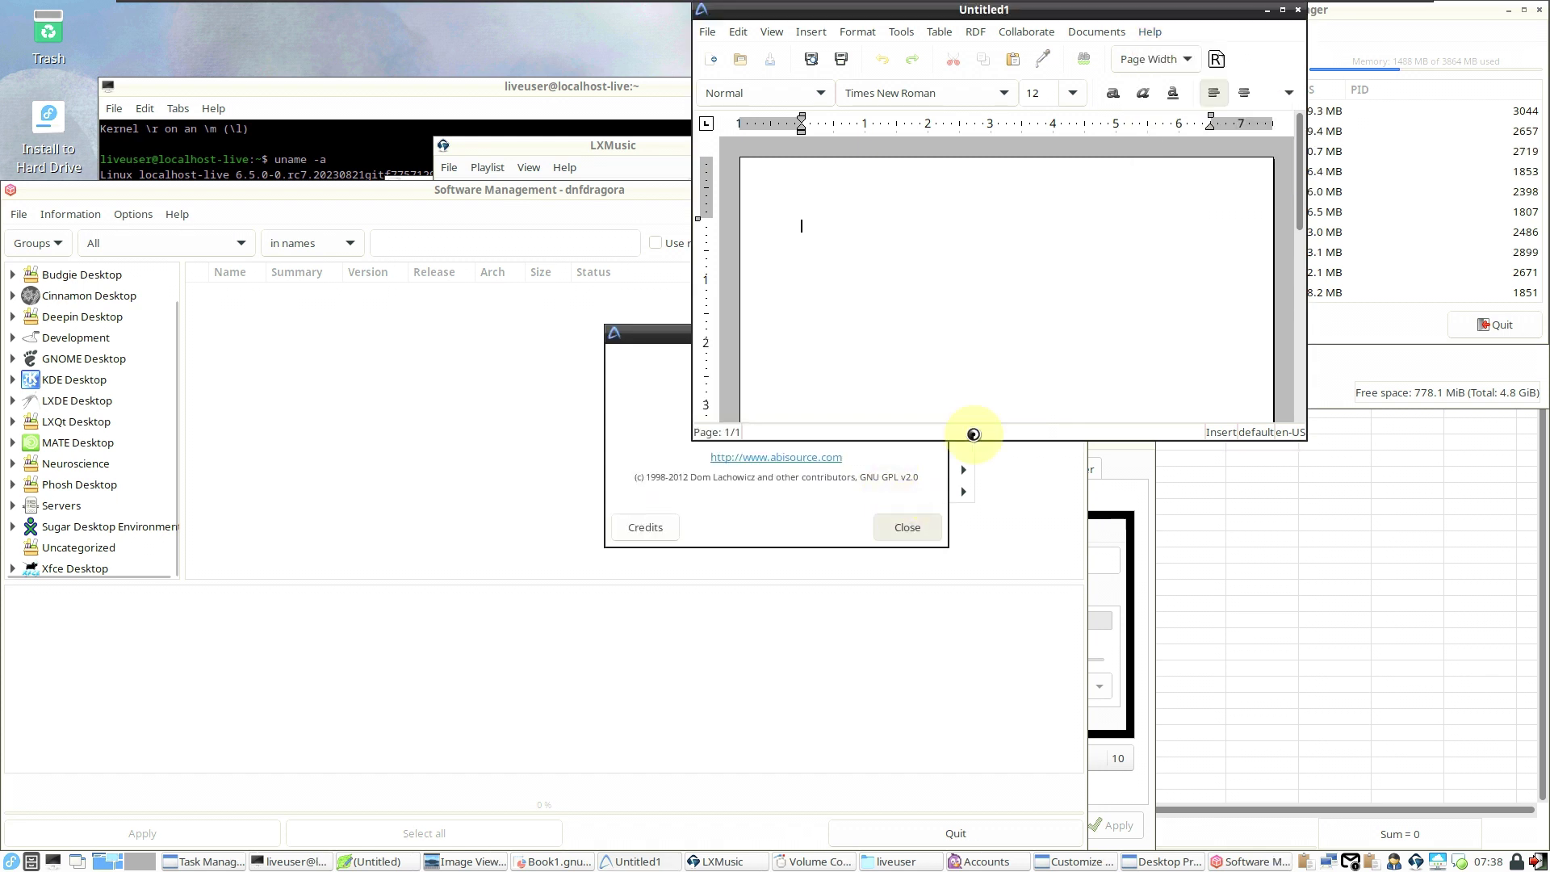
{"action": "left_click", "coordinate": [1150, 32]}
{"action": "left_click", "coordinate": [1174, 167]}
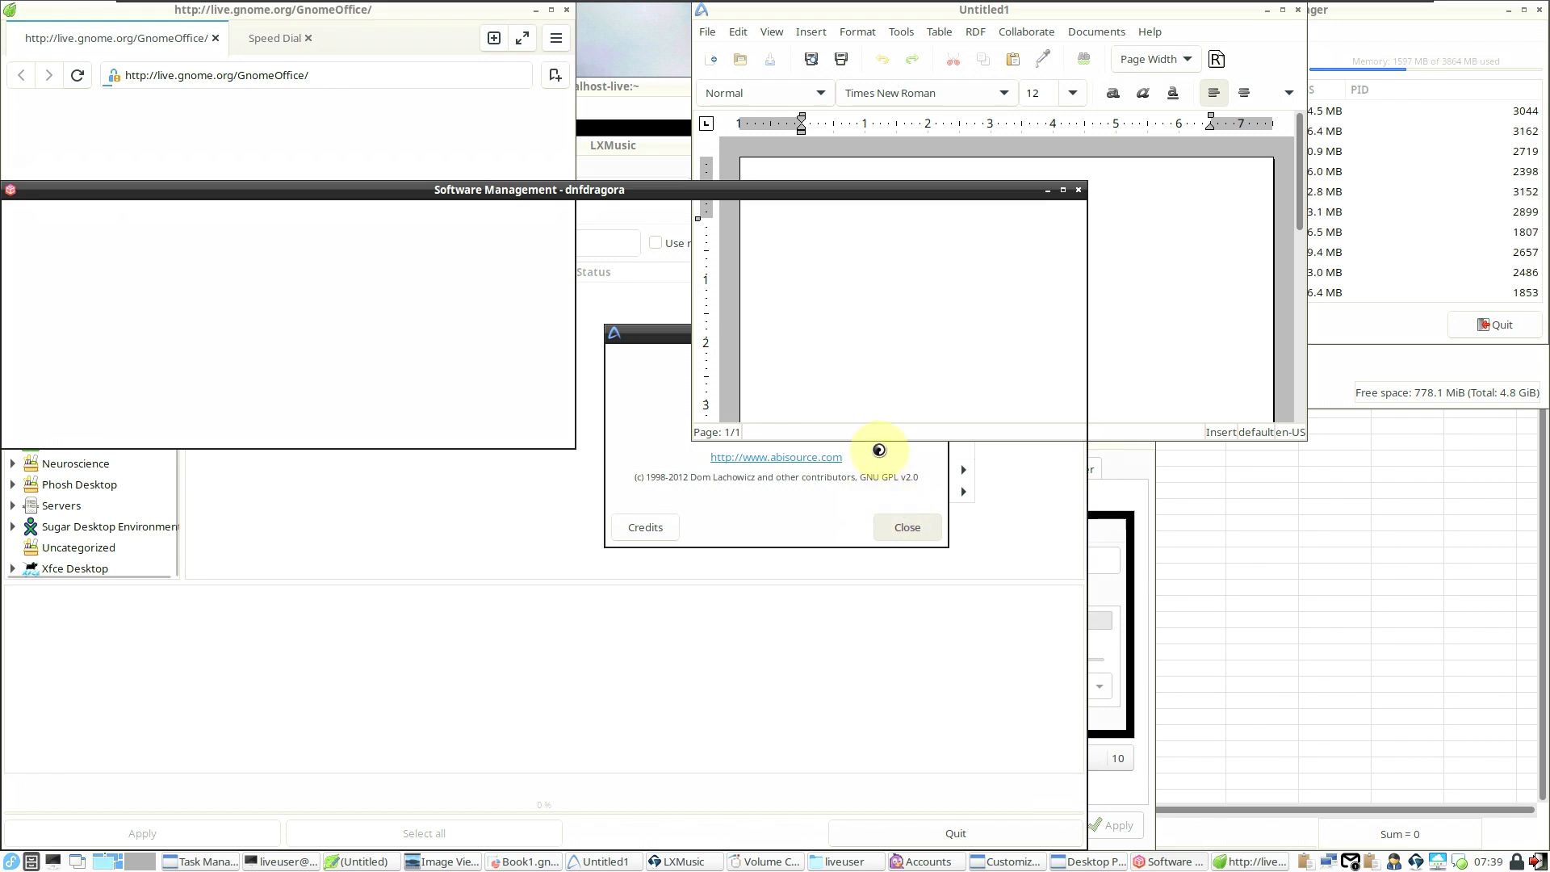
View the Midori browser's About information over the GNOME Office page and close all Midori windows
{"action": "left_click", "coordinate": [461, 146]}
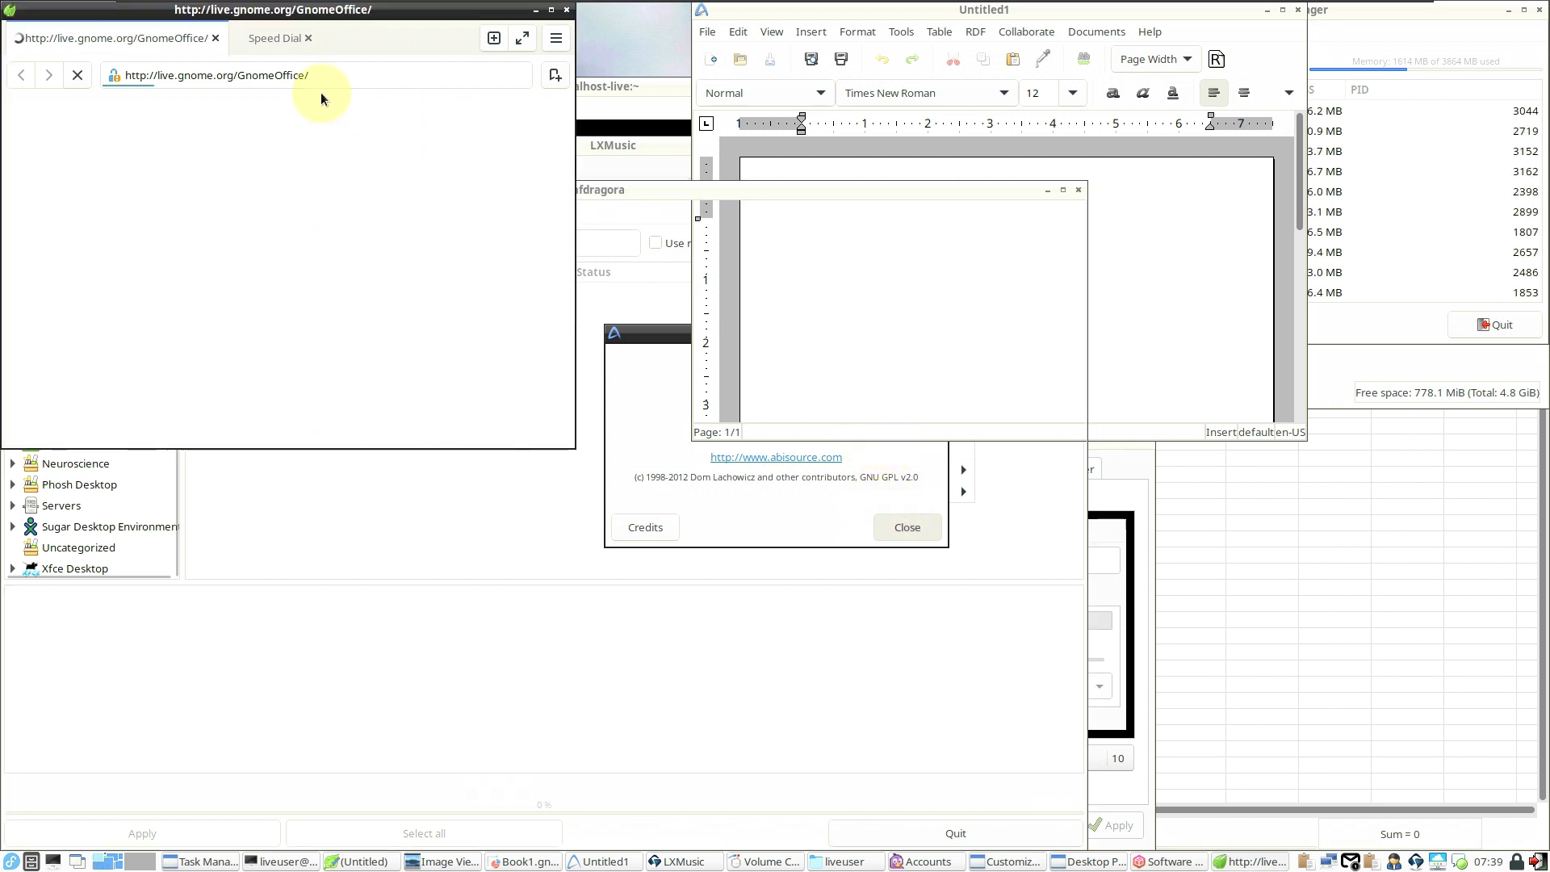
{"action": "left_click", "coordinate": [556, 38]}
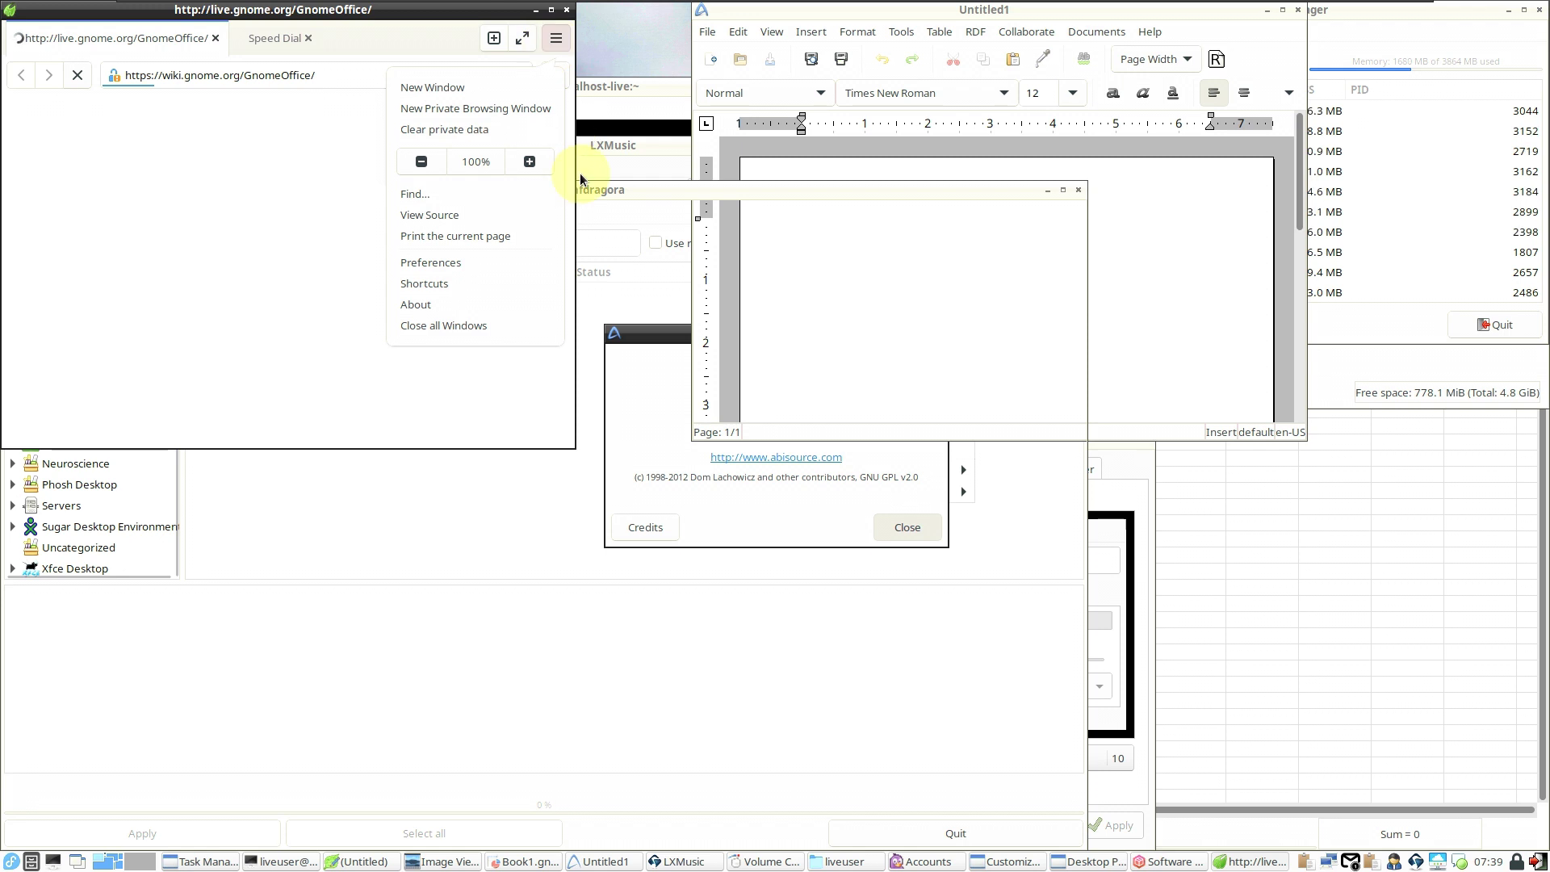
{"action": "left_click", "coordinate": [507, 304]}
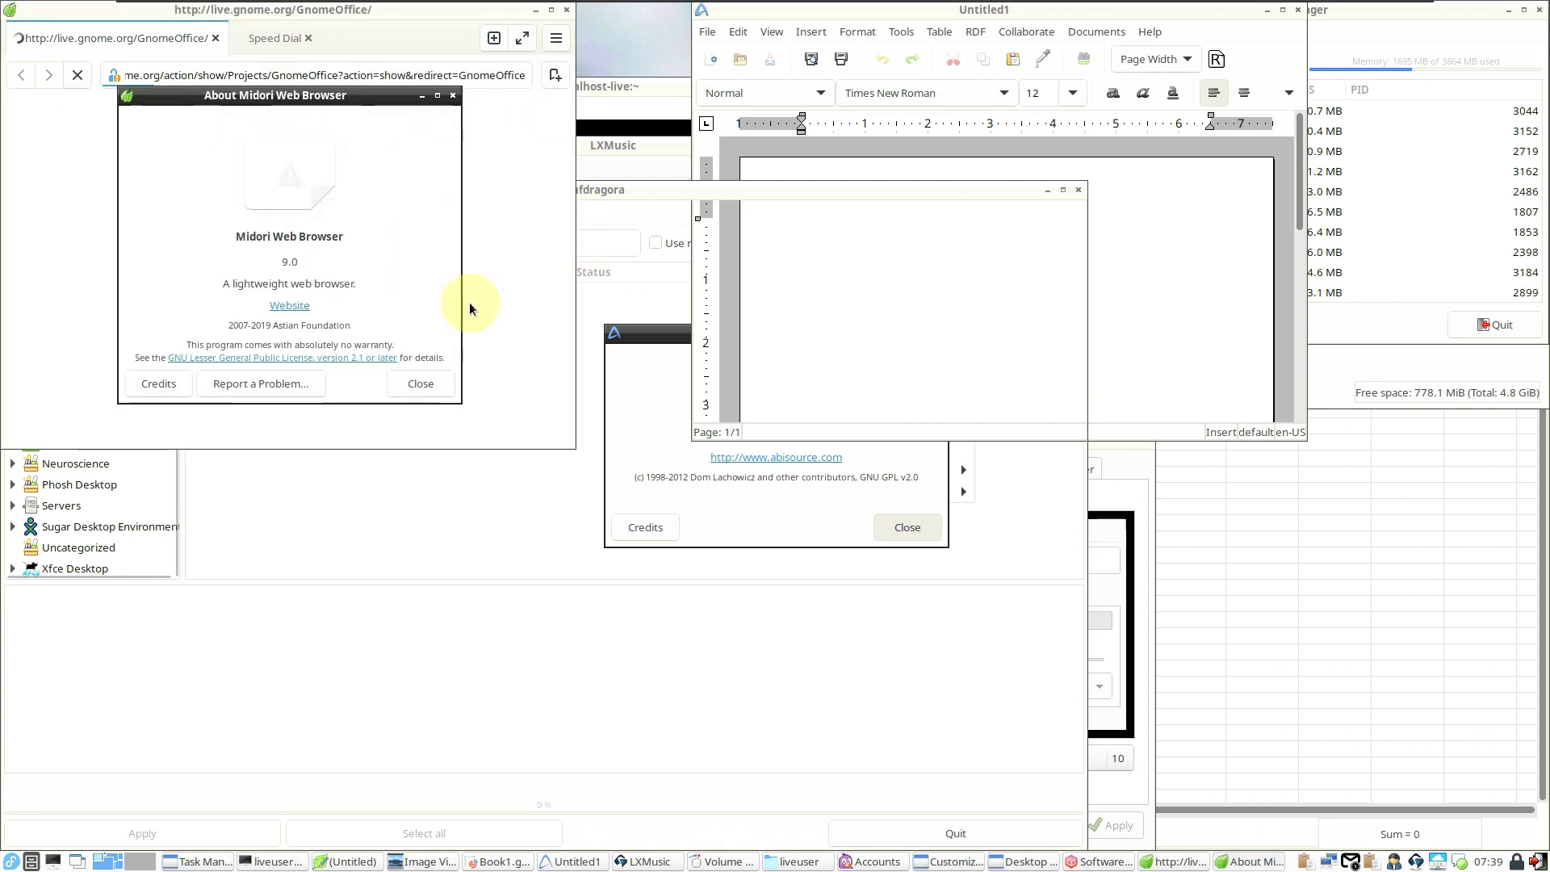
{"action": "left_click", "coordinate": [419, 384]}
{"action": "left_click", "coordinate": [555, 38]}
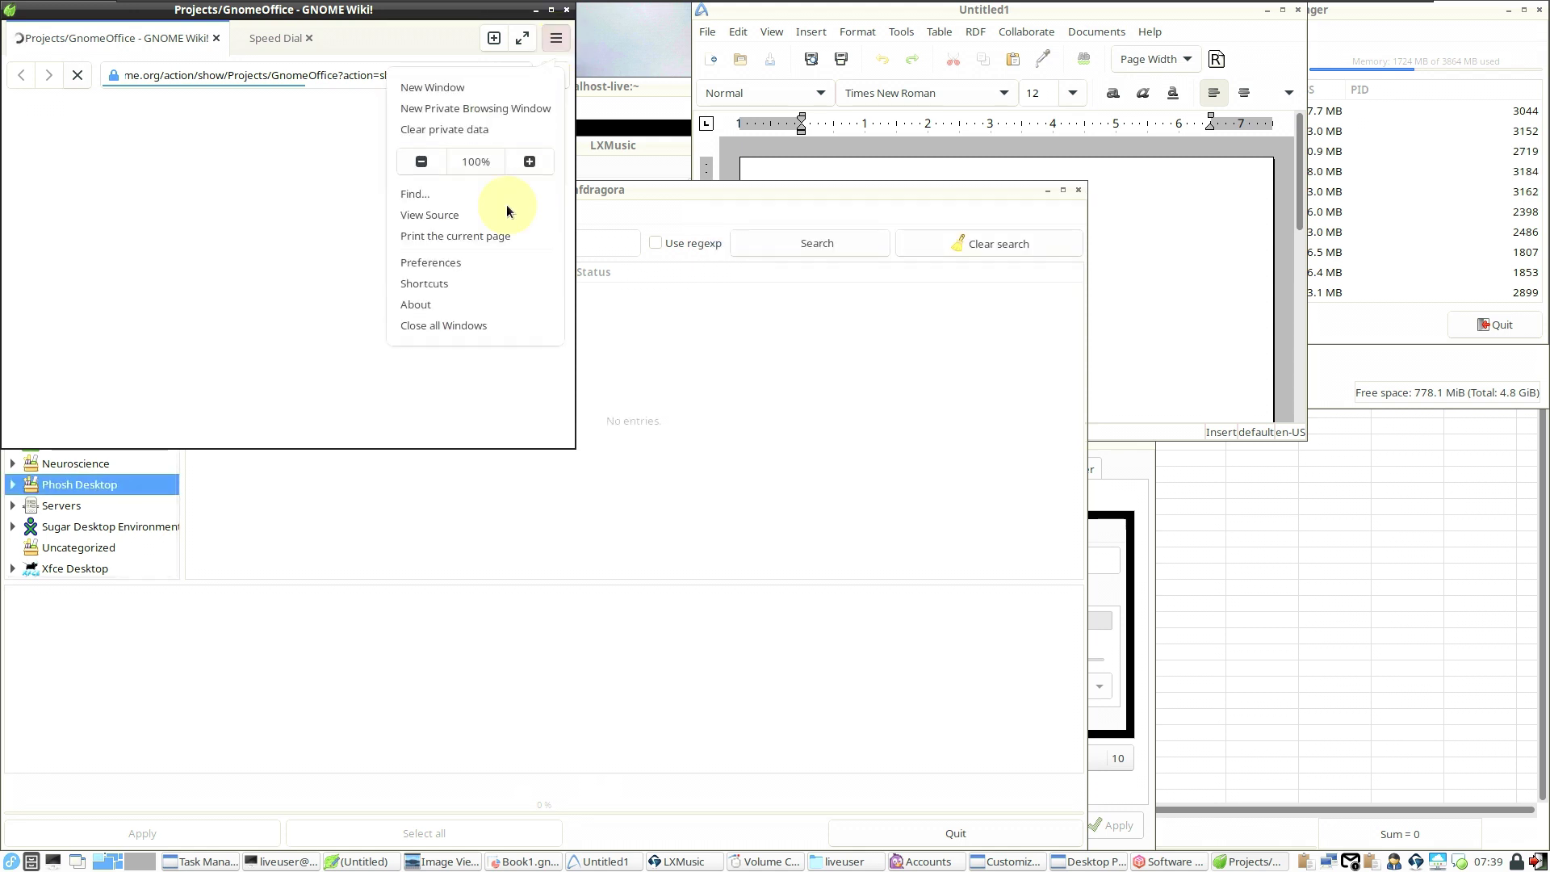
{"action": "left_click", "coordinate": [465, 322]}
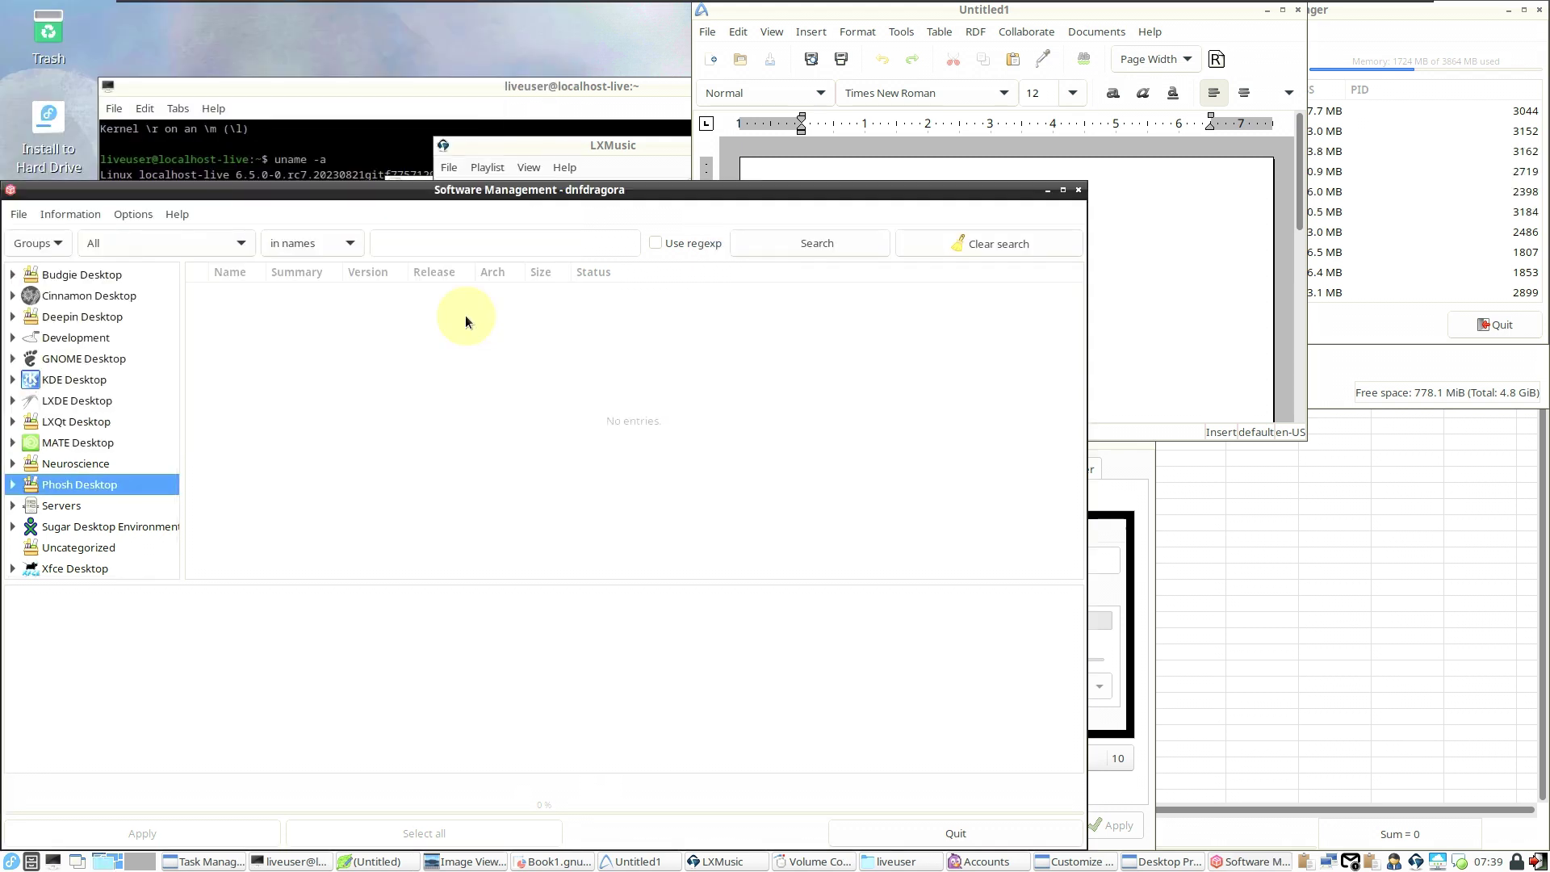
View dnfdragora's About information once more and quit dnfdragora
{"action": "left_click", "coordinate": [534, 148]}
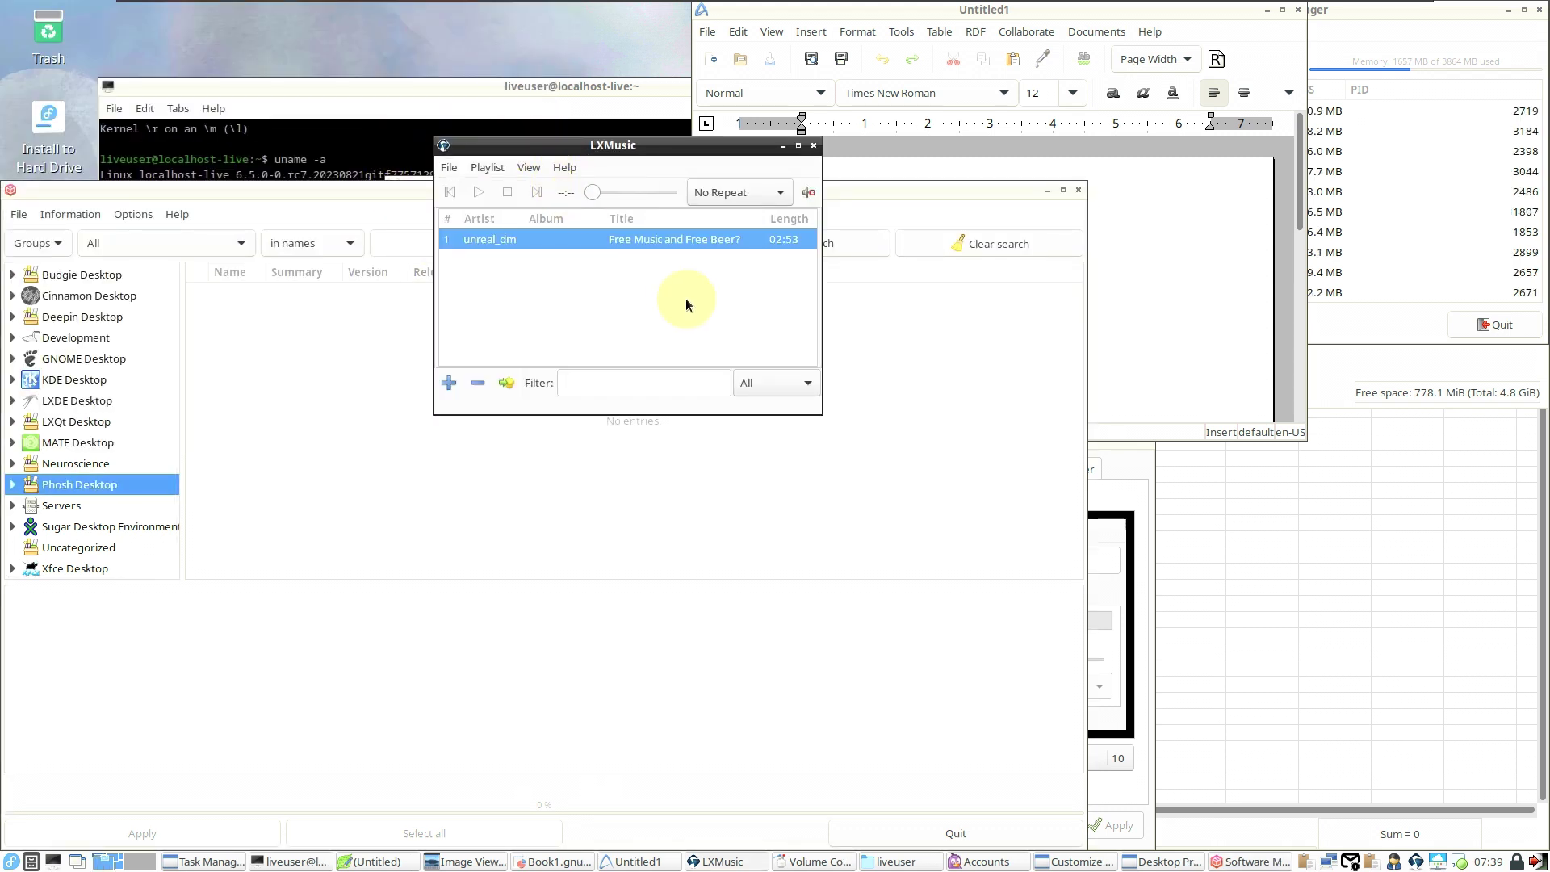
{"action": "left_click", "coordinate": [254, 369]}
{"action": "left_click", "coordinate": [168, 216]}
{"action": "left_click", "coordinate": [208, 250]}
{"action": "left_click", "coordinate": [543, 654]}
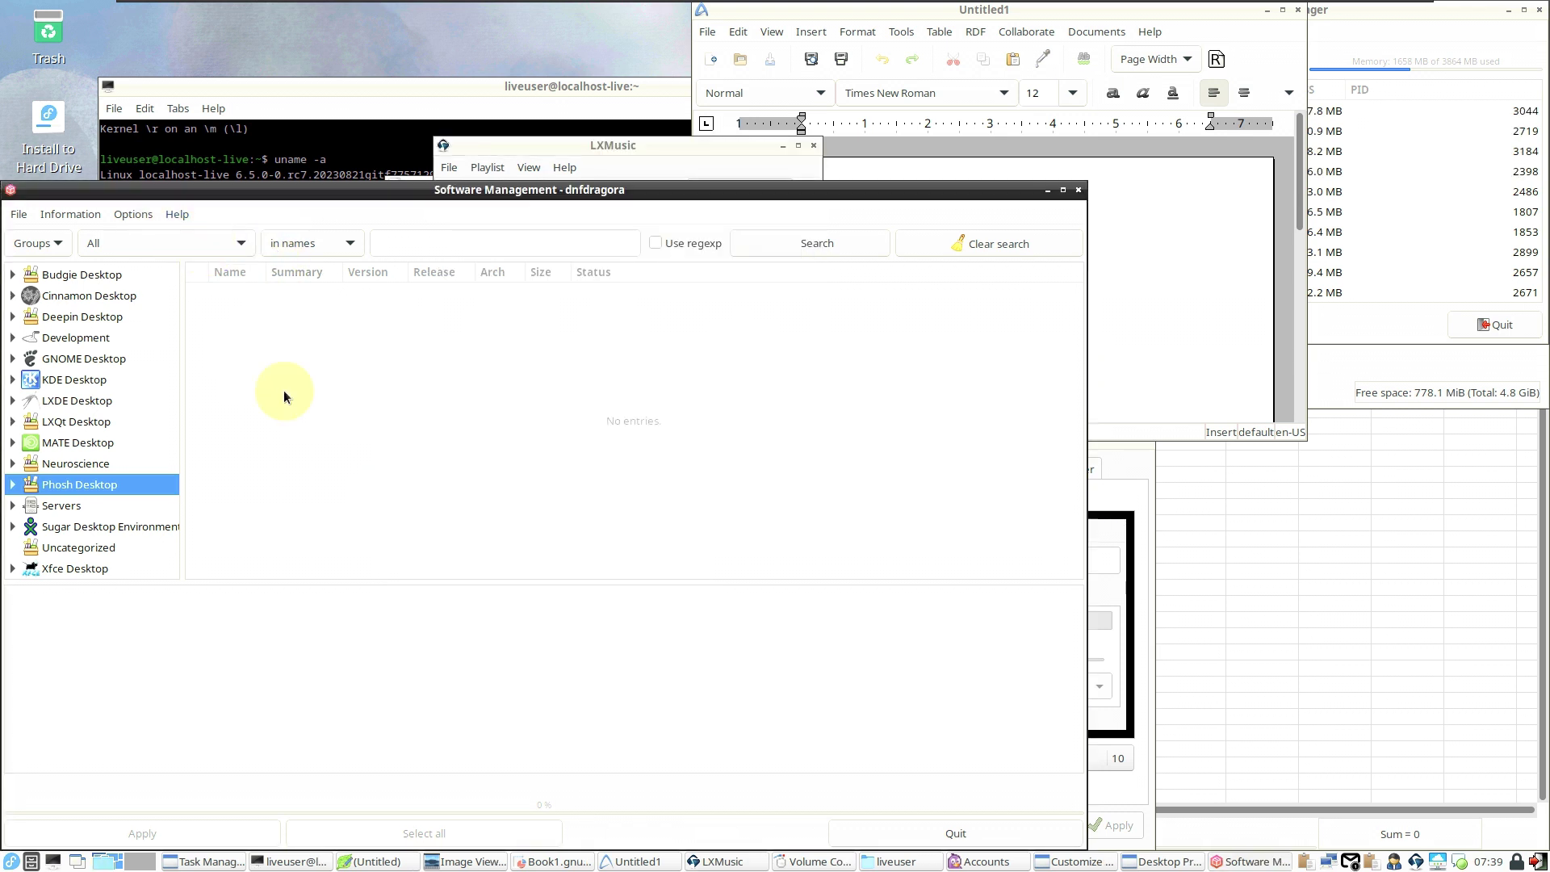
{"action": "left_click", "coordinate": [21, 214]}
{"action": "left_click", "coordinate": [54, 305]}
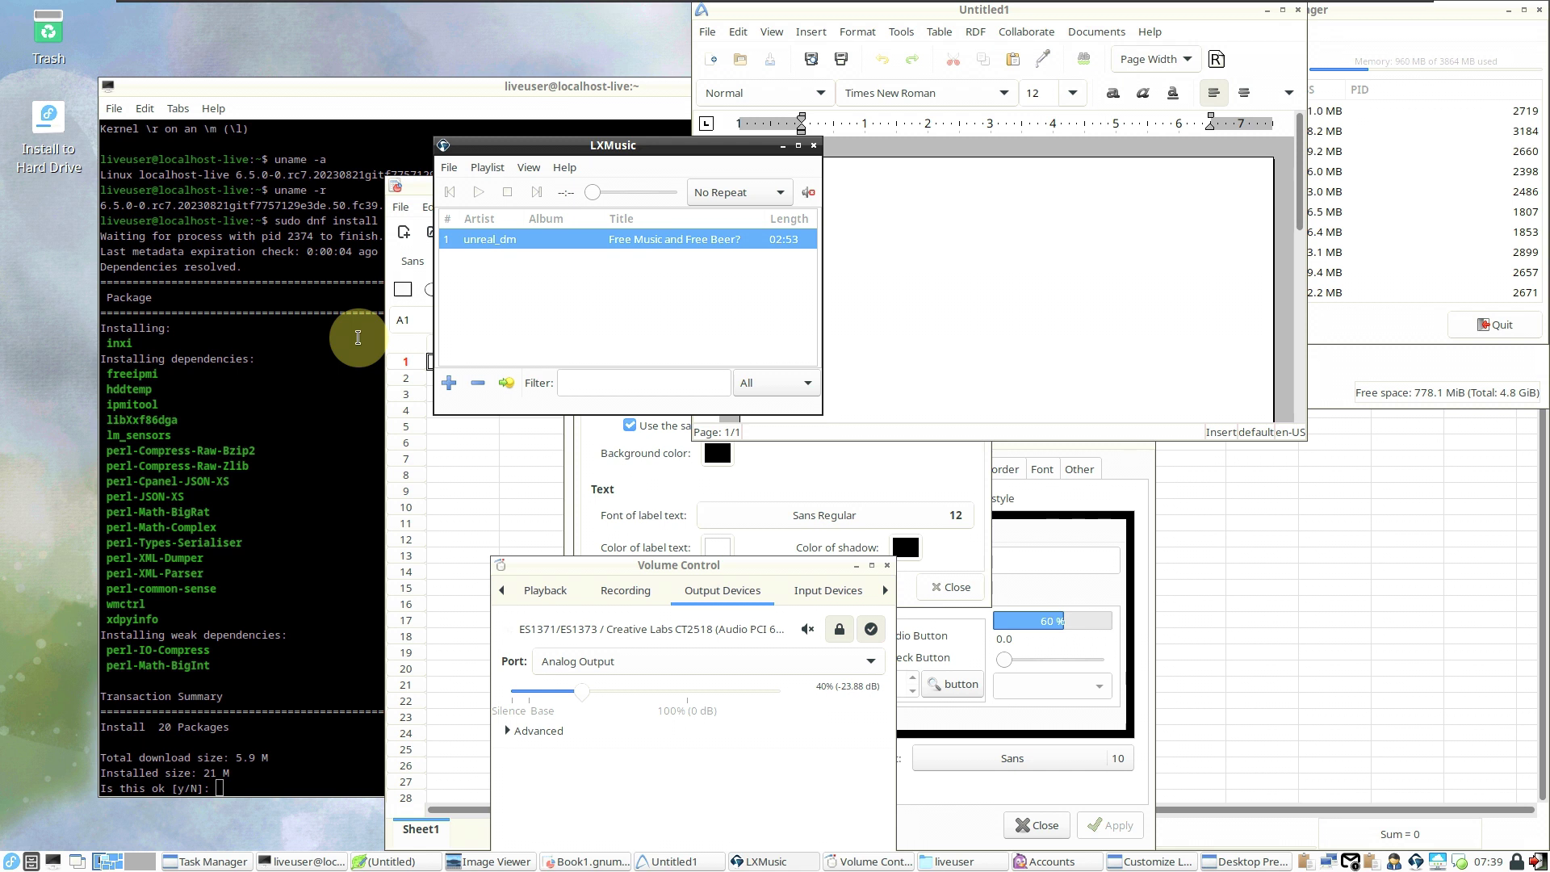
Answer y in the terminal to the inxi package installation and to the Fedora 39 GPG key import
{"action": "left_click_drag", "start_coordinate": [654, 569], "coordinate": [282, 359]}
{"action": "left_click", "coordinate": [271, 777]}
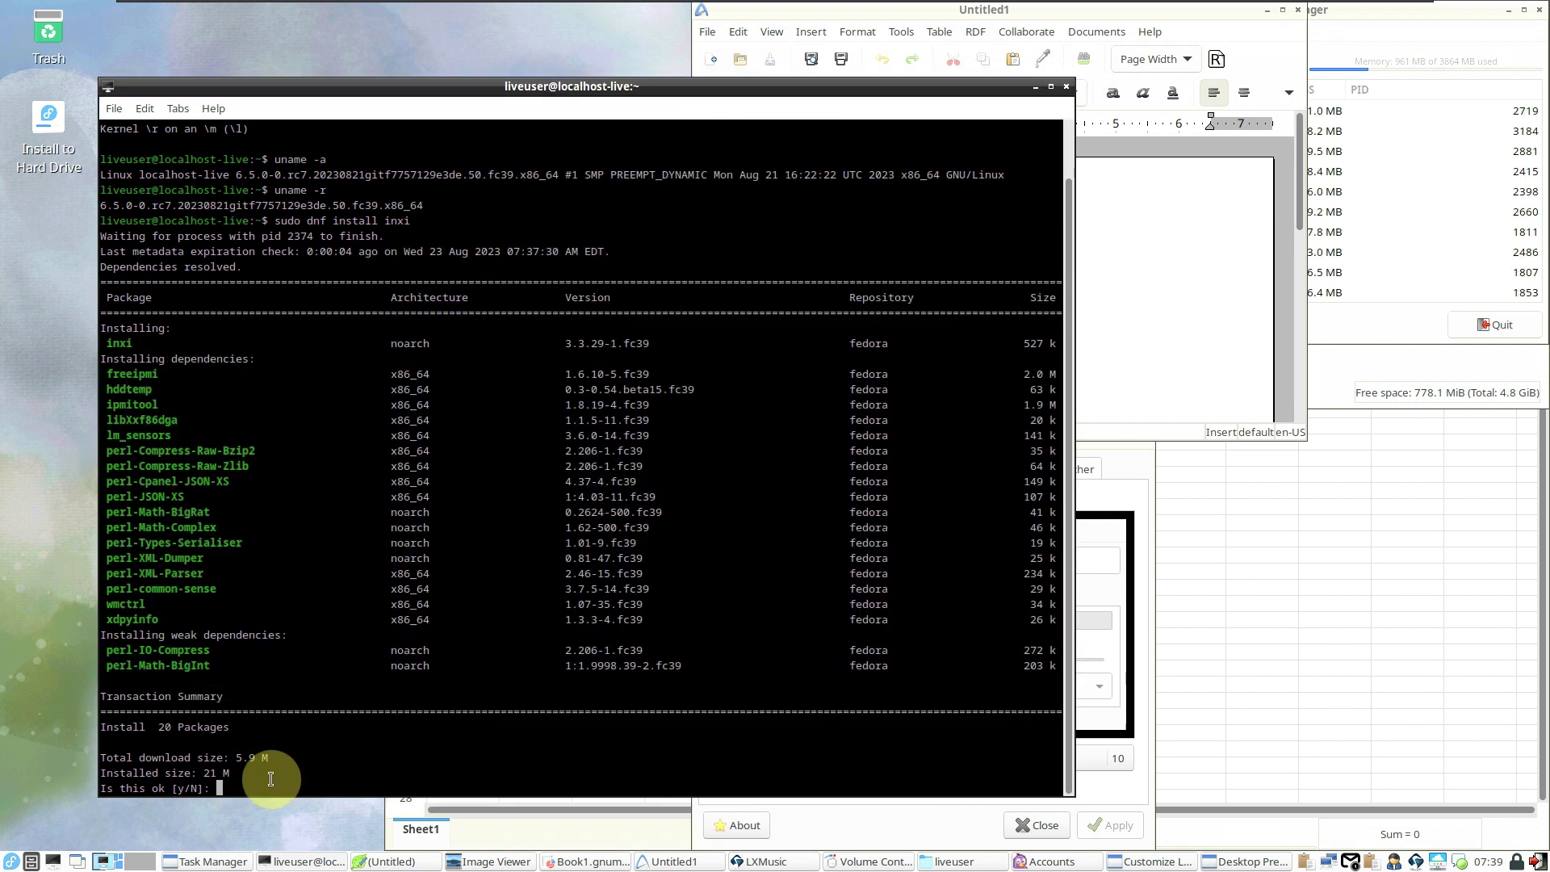
{"action": "key", "text": "Return"}
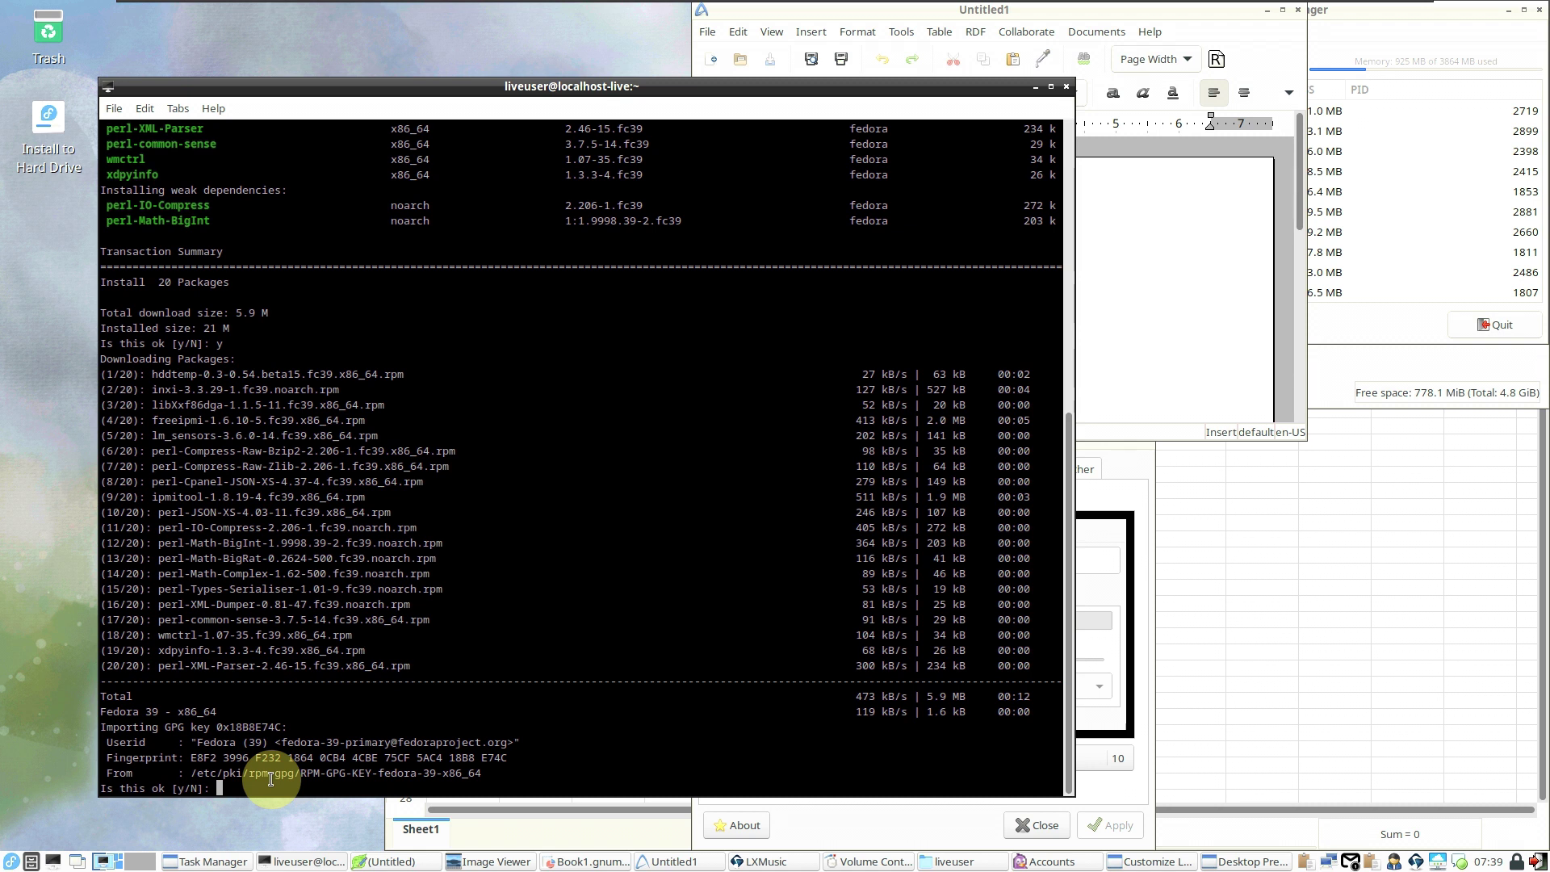
{"action": "key", "text": "Return"}
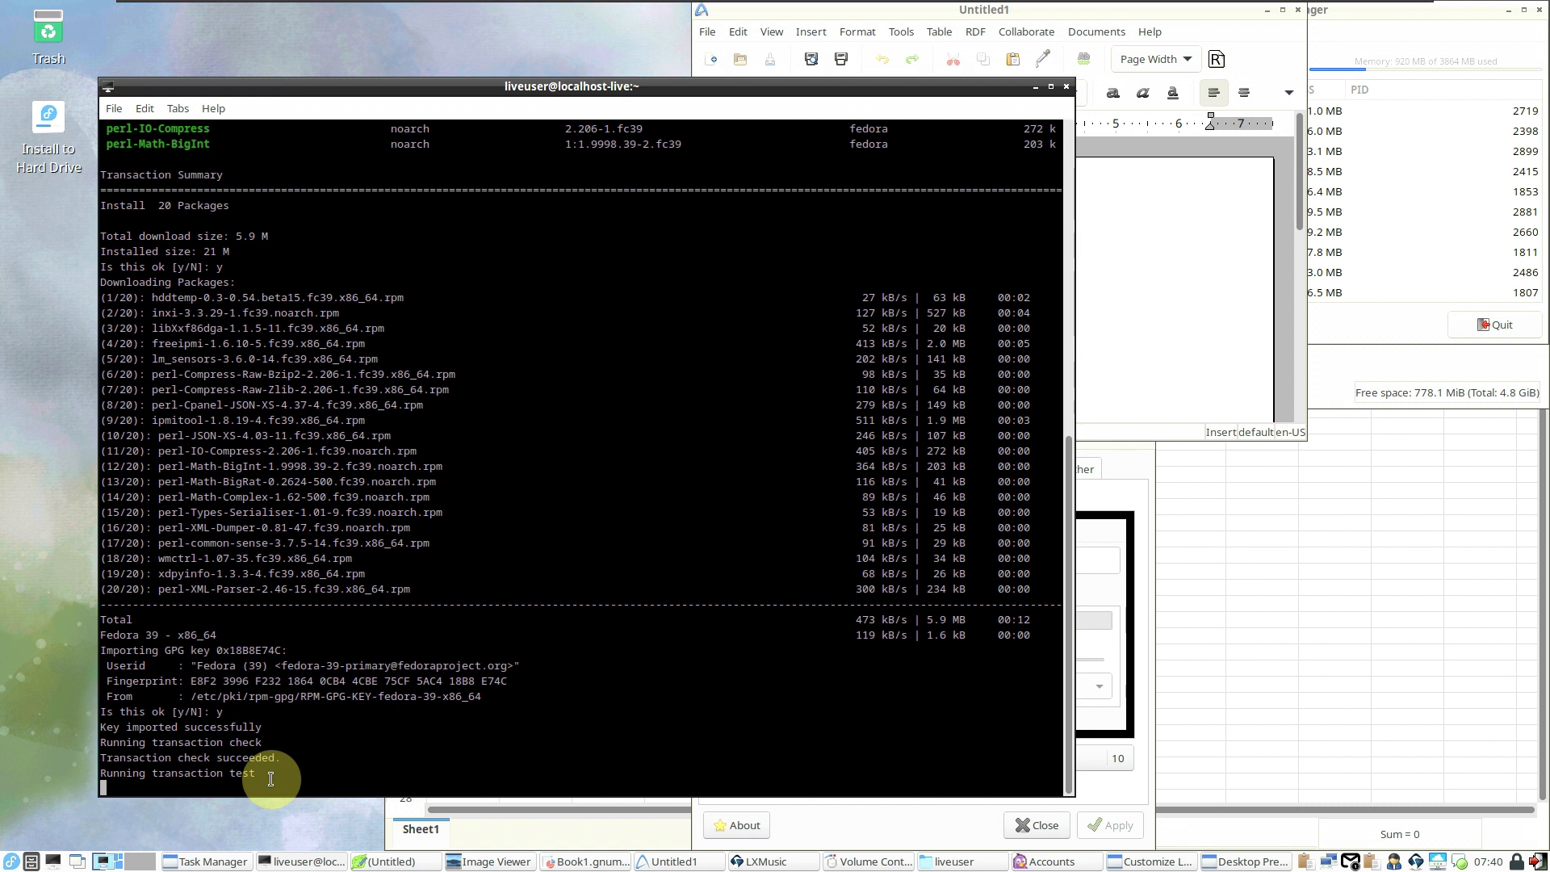
View the file manager's About information from the liveuser home folder and close its window
{"action": "left_click", "coordinate": [1350, 350]}
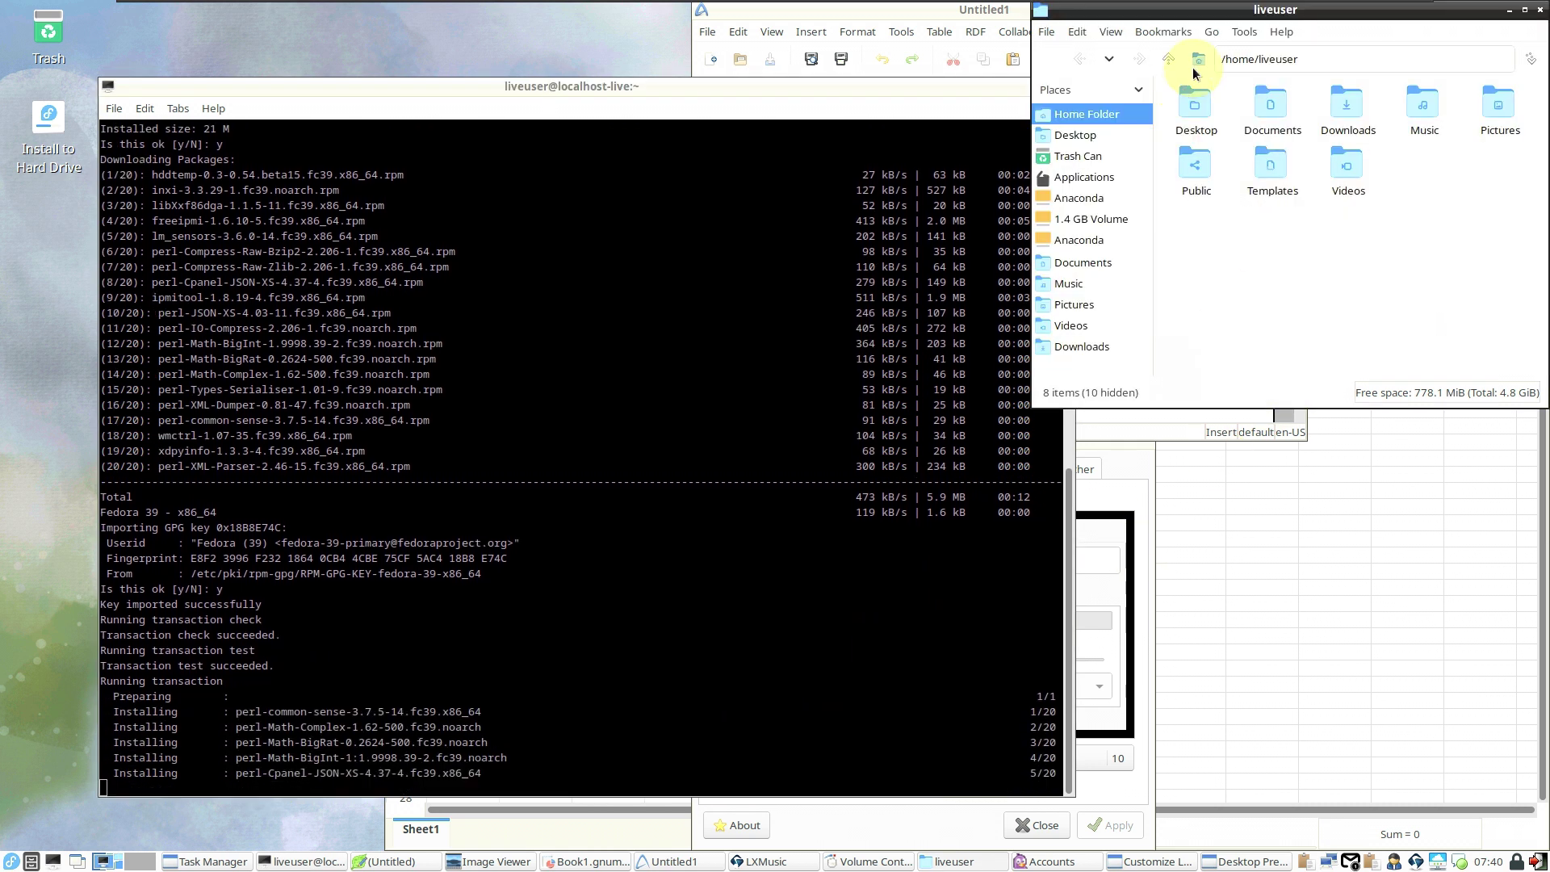
{"action": "left_click", "coordinate": [1281, 32]}
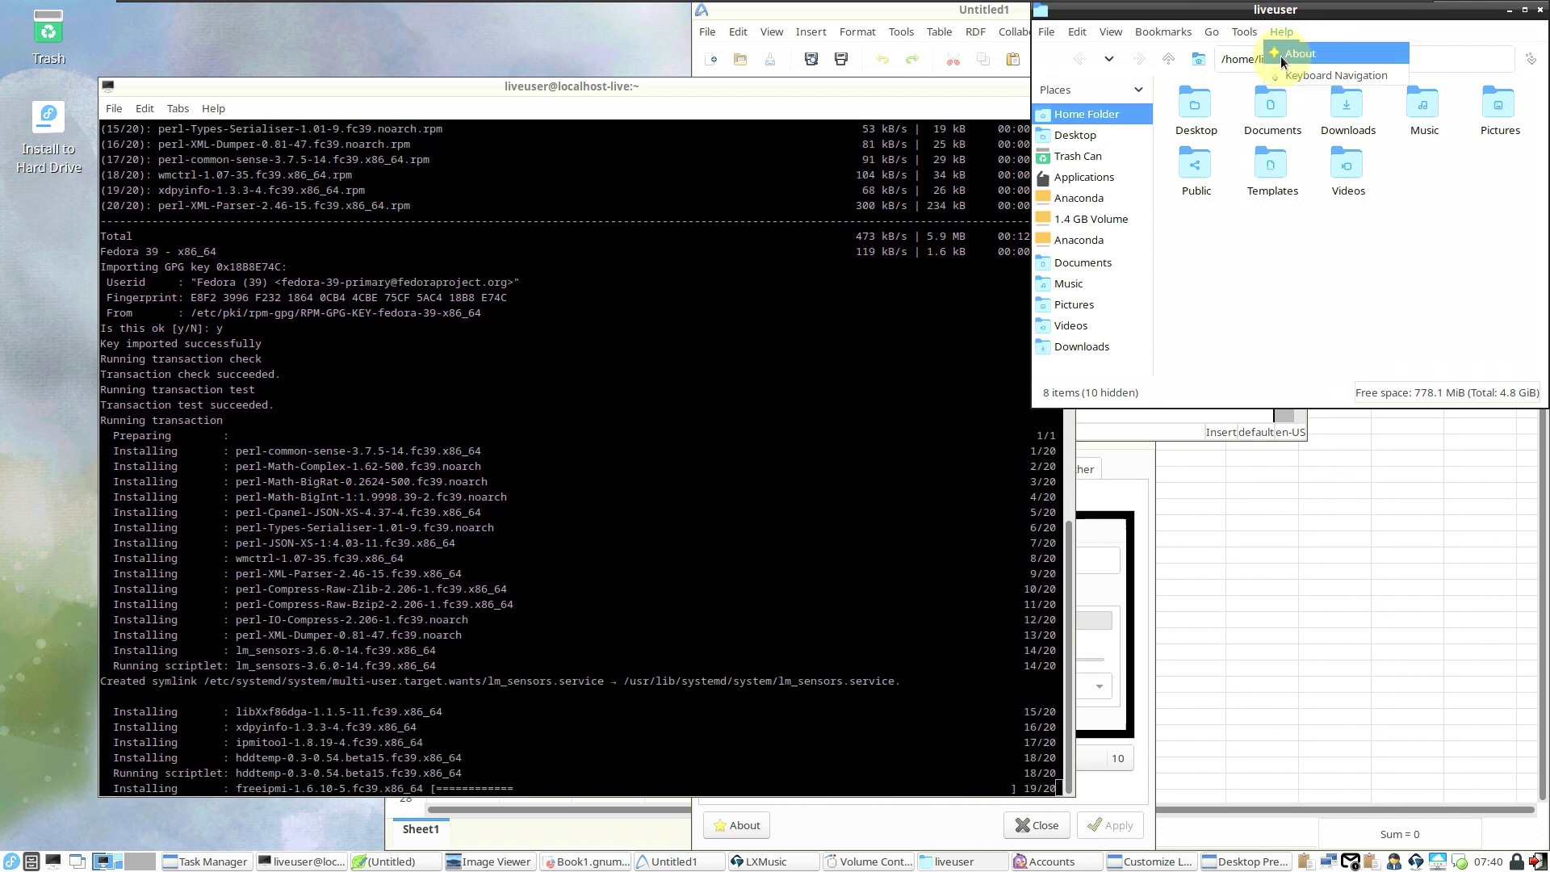
{"action": "left_click", "coordinate": [1280, 53]}
{"action": "left_click", "coordinate": [1210, 198]}
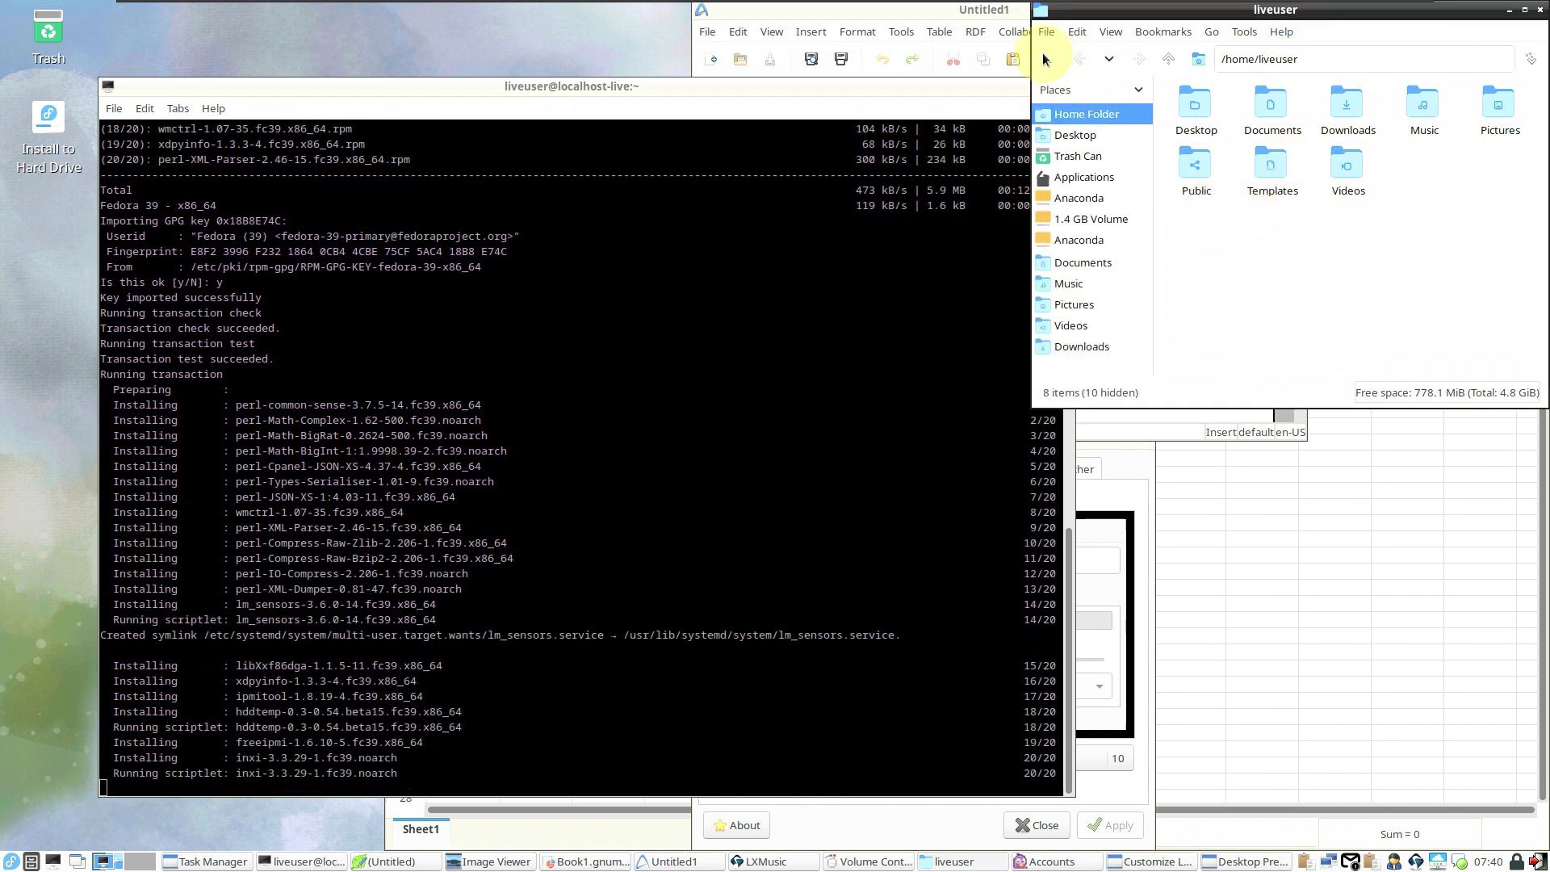
{"action": "left_click", "coordinate": [1043, 34]}
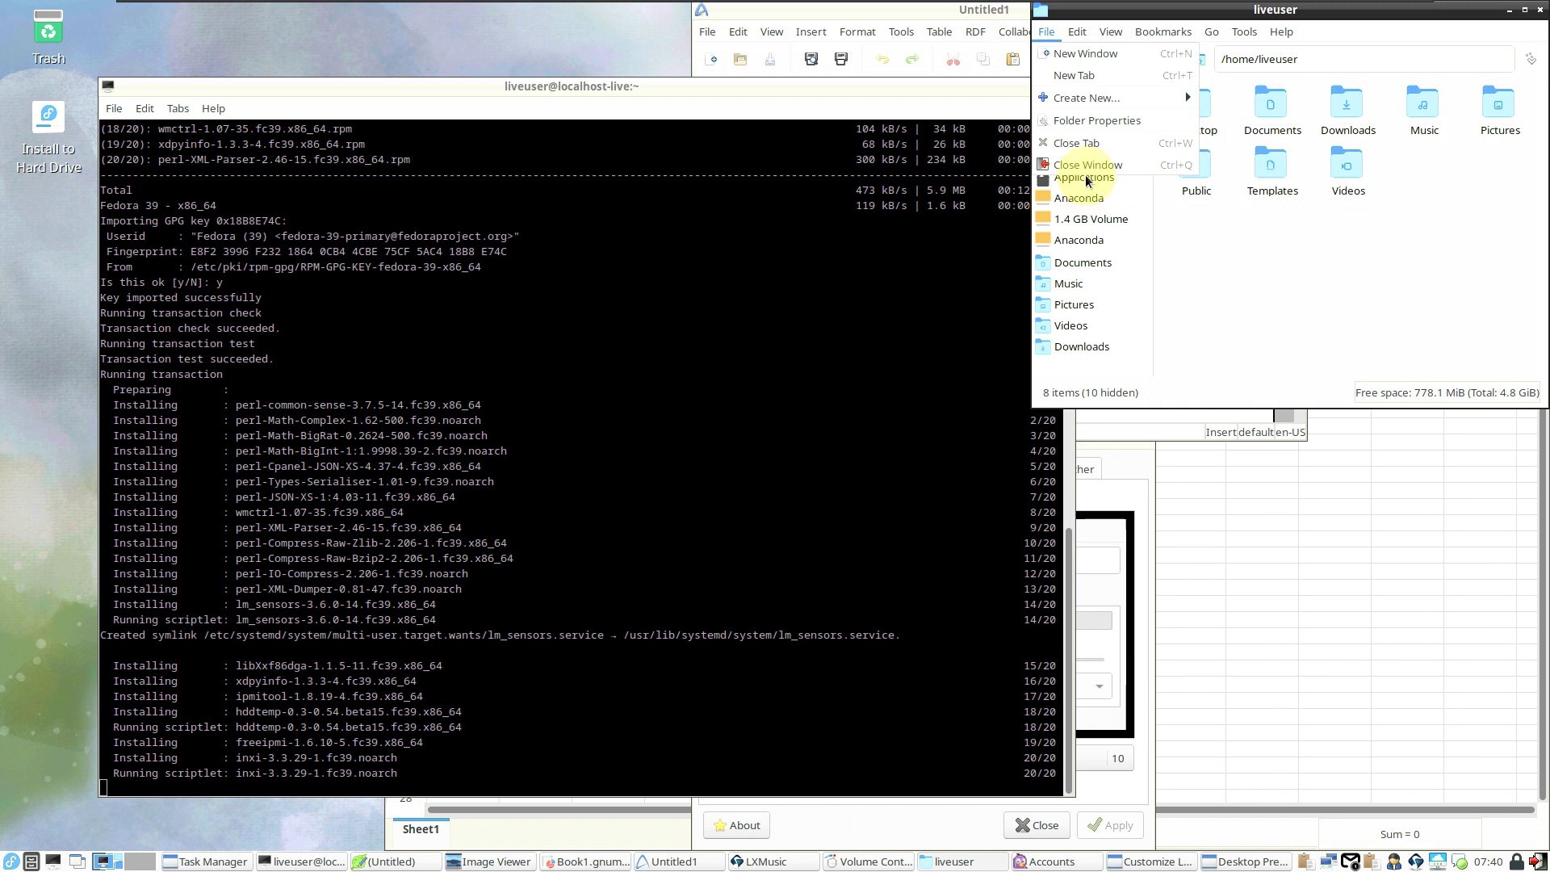
{"action": "left_click", "coordinate": [1086, 166]}
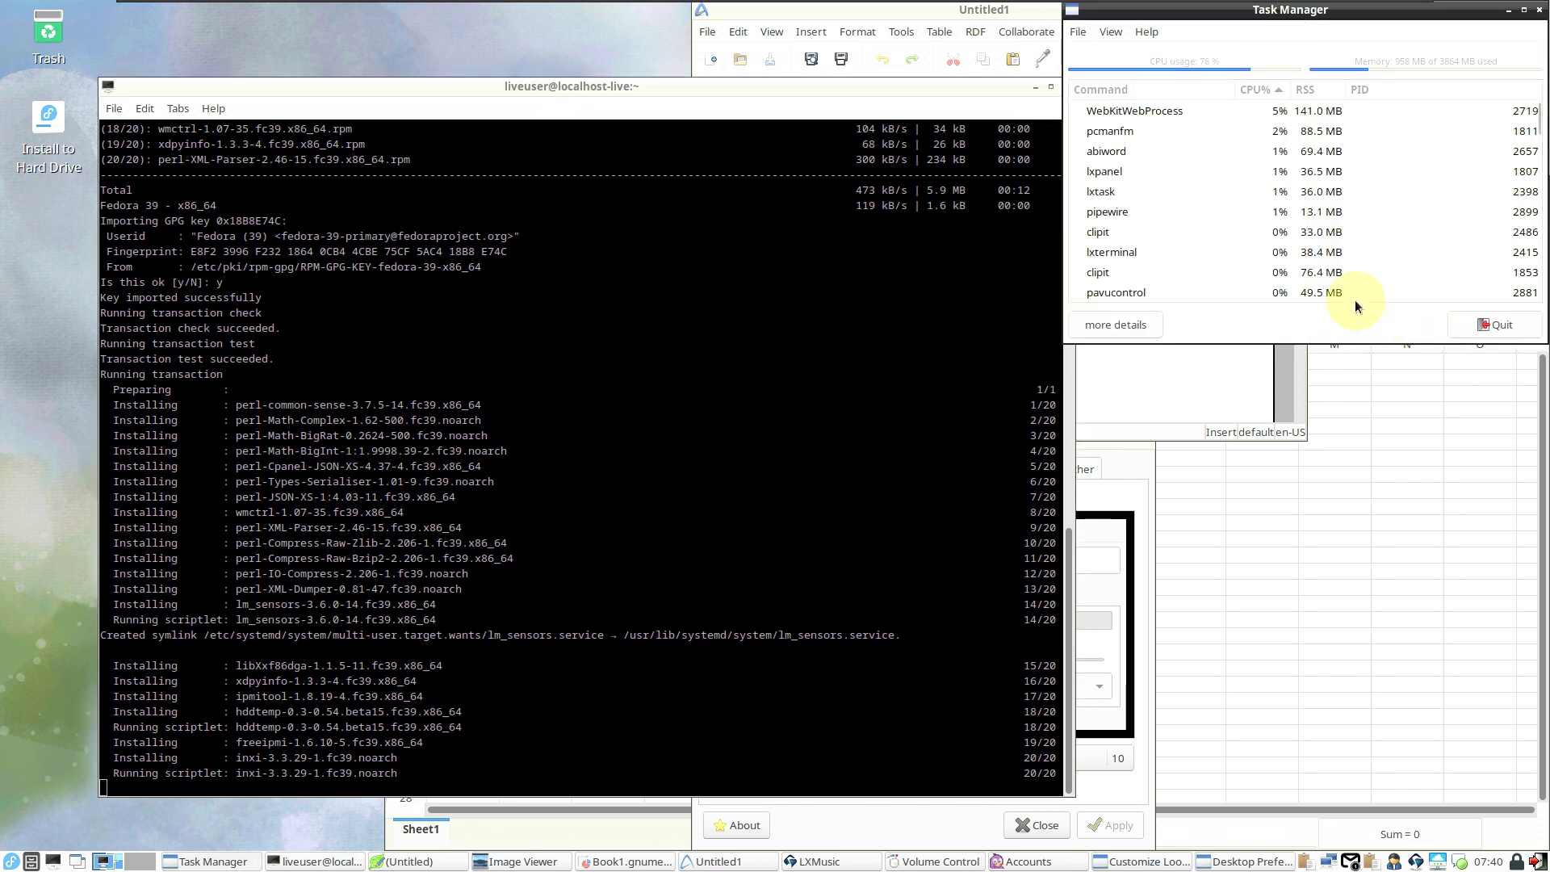
View AbiWord's About information and dismiss it
{"action": "left_click", "coordinate": [1249, 355]}
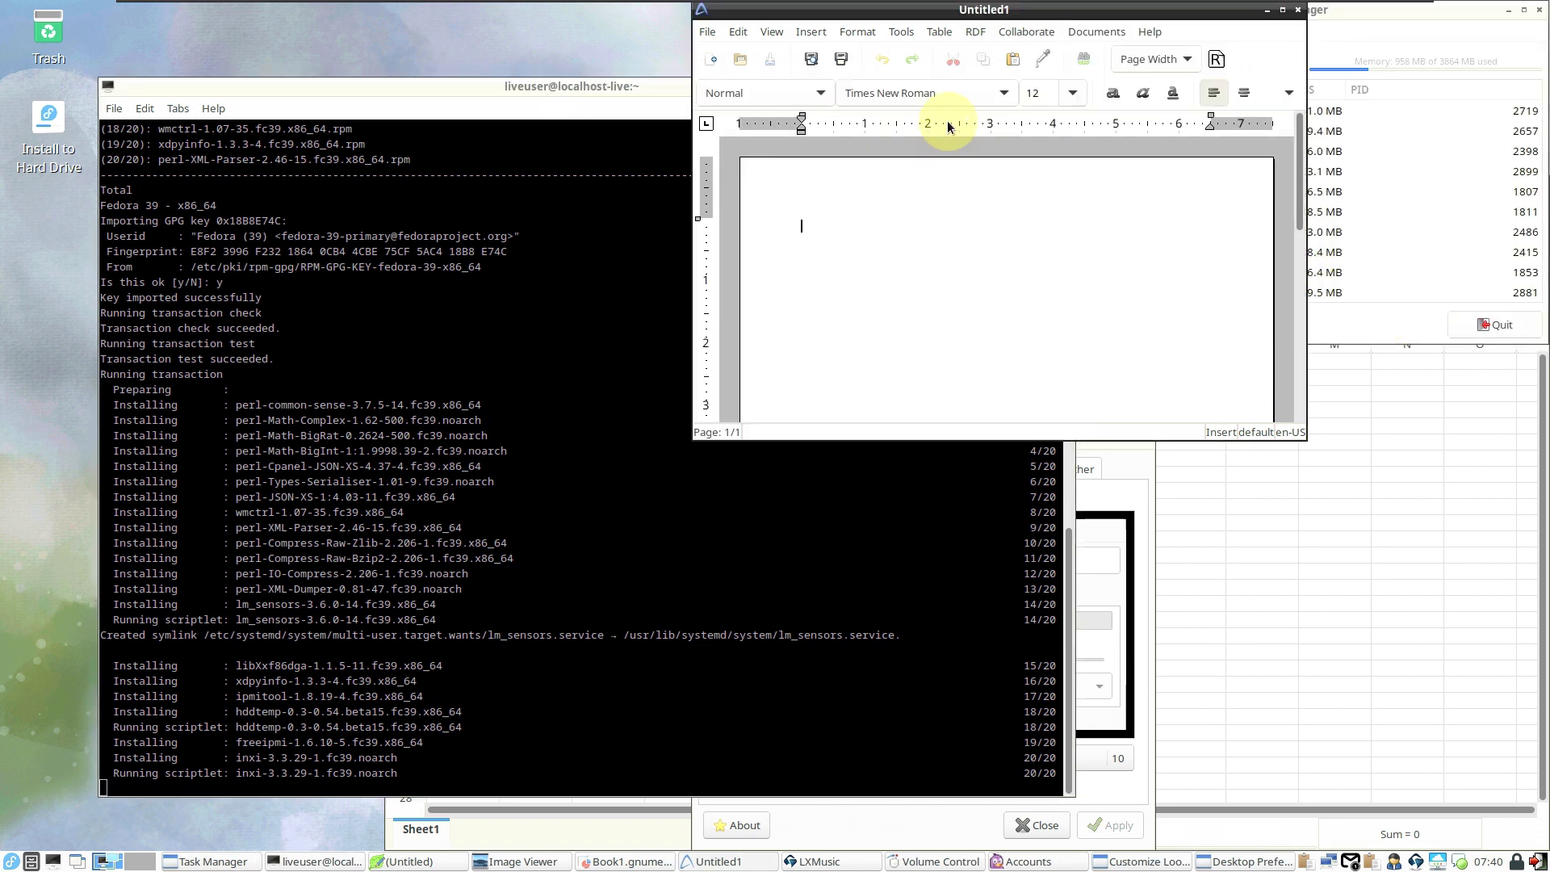
{"action": "left_click", "coordinate": [1138, 35]}
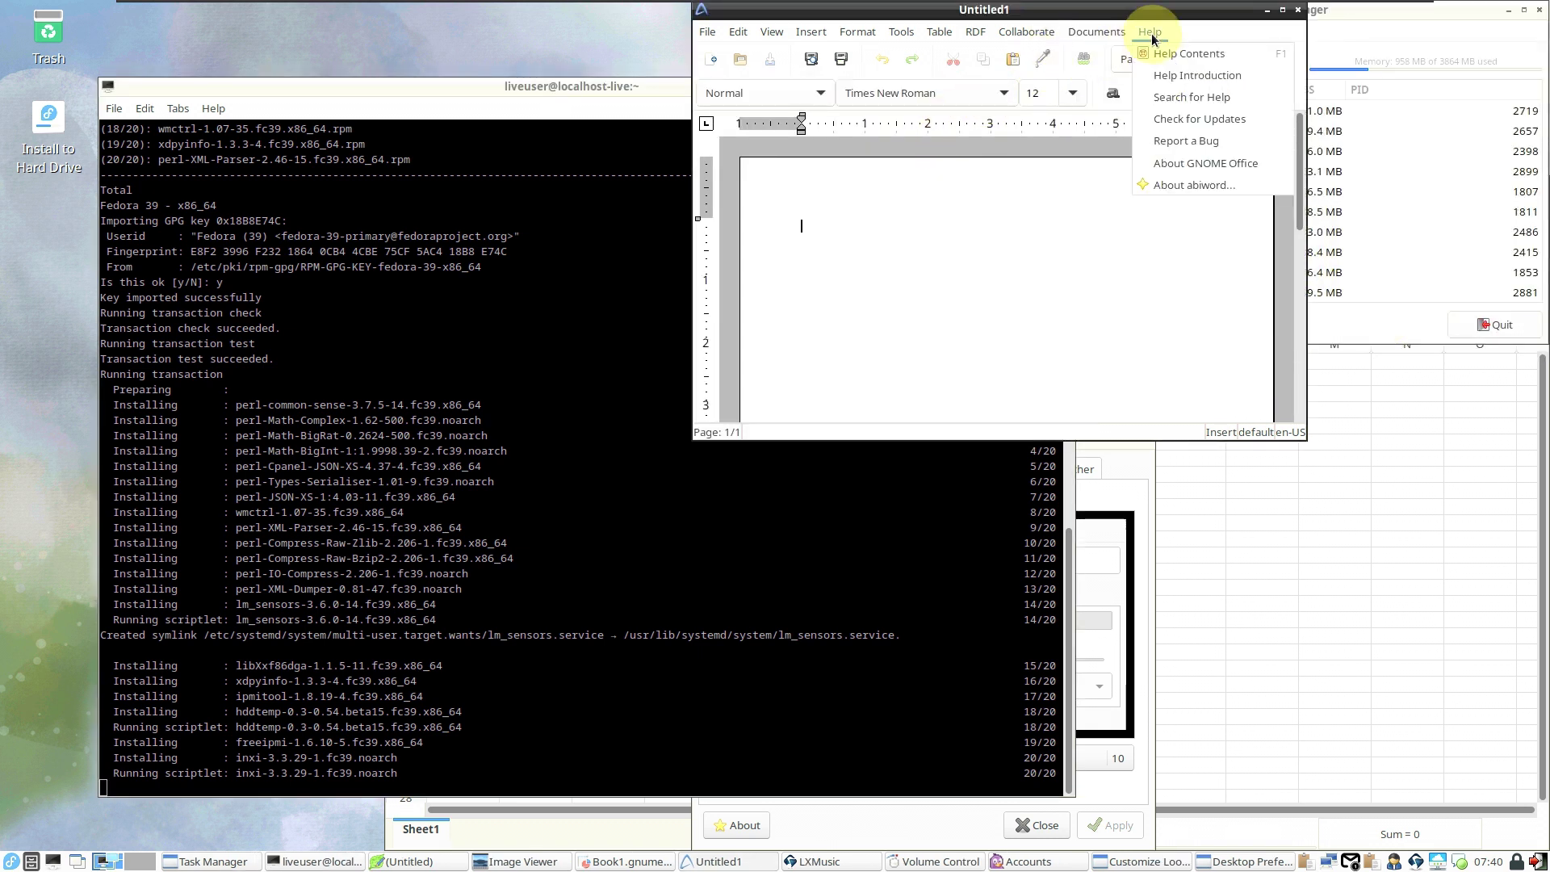
{"action": "left_click", "coordinate": [1166, 187]}
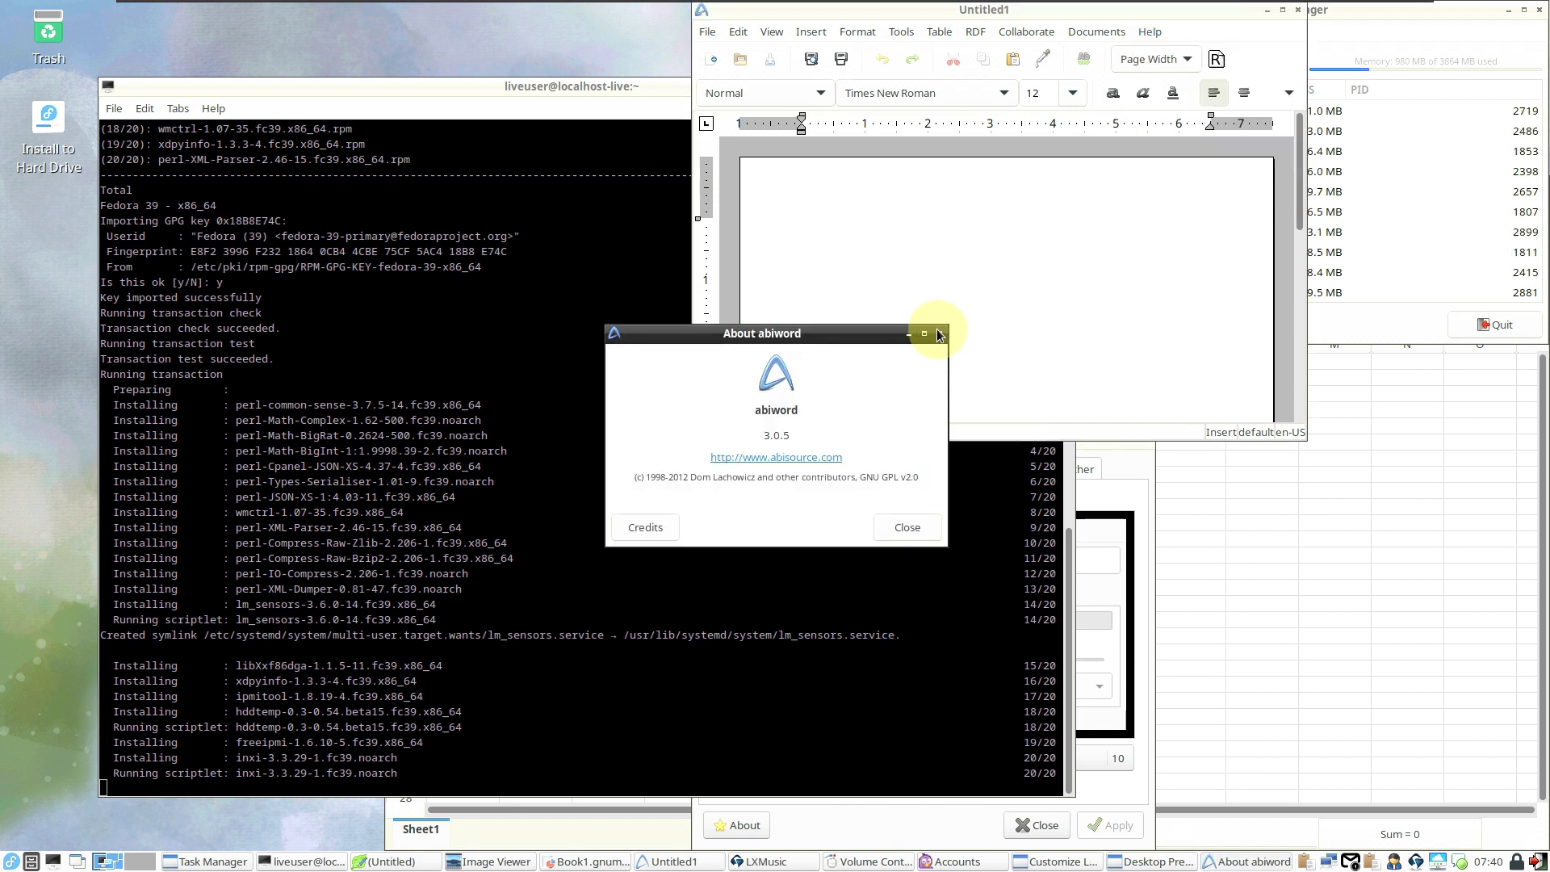
{"action": "key", "text": "Escape"}
Open the About GNOME Office web page from AbiWord, and close both AbiWord and the browser
{"action": "left_click", "coordinate": [1152, 32]}
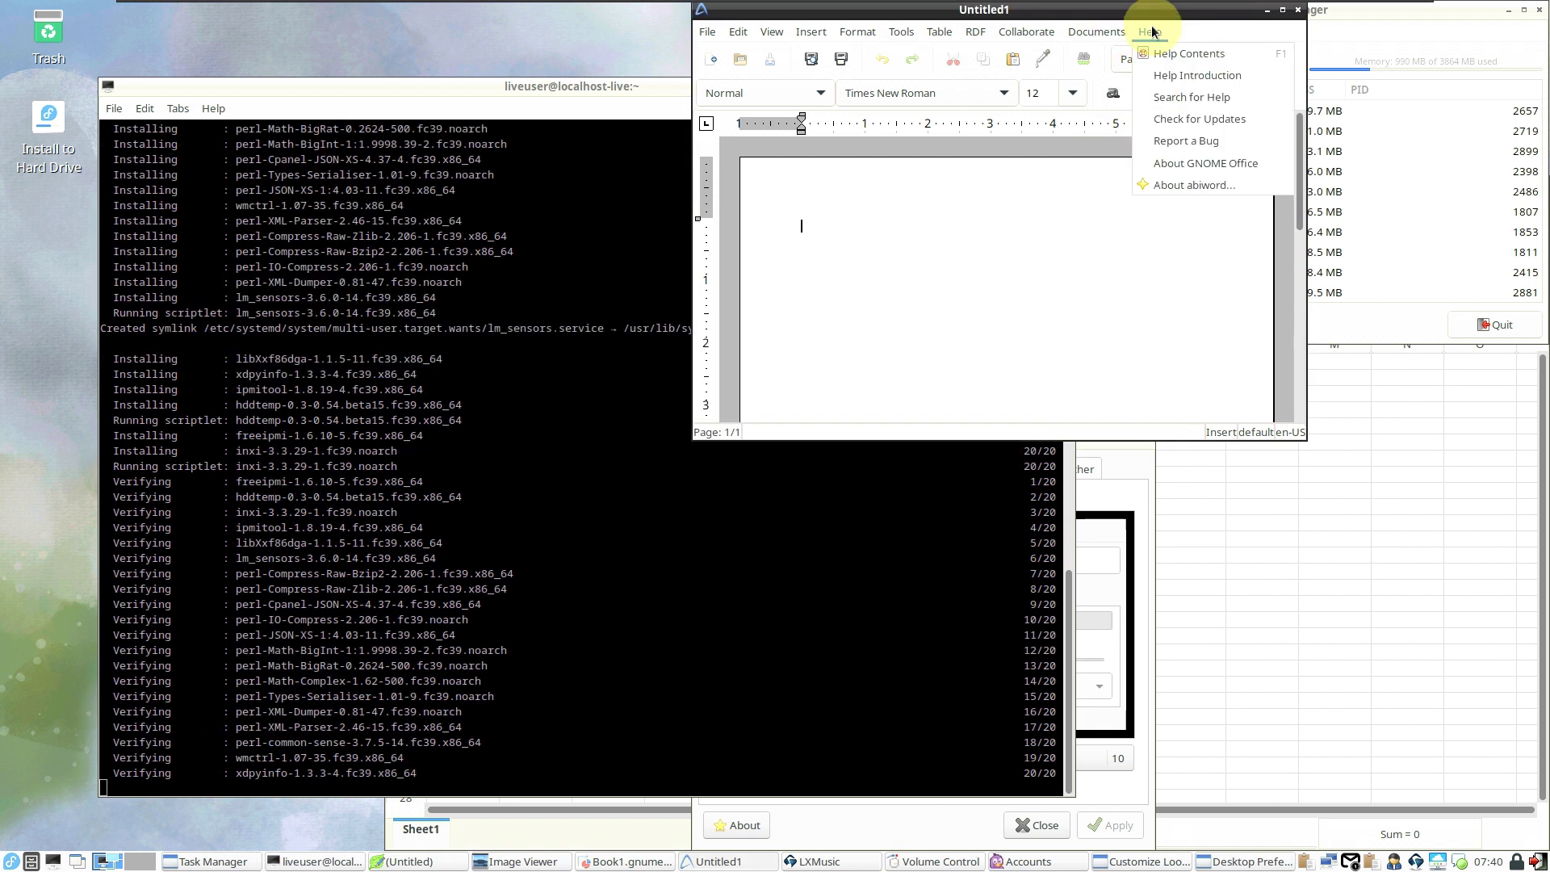
{"action": "left_click", "coordinate": [1202, 180]}
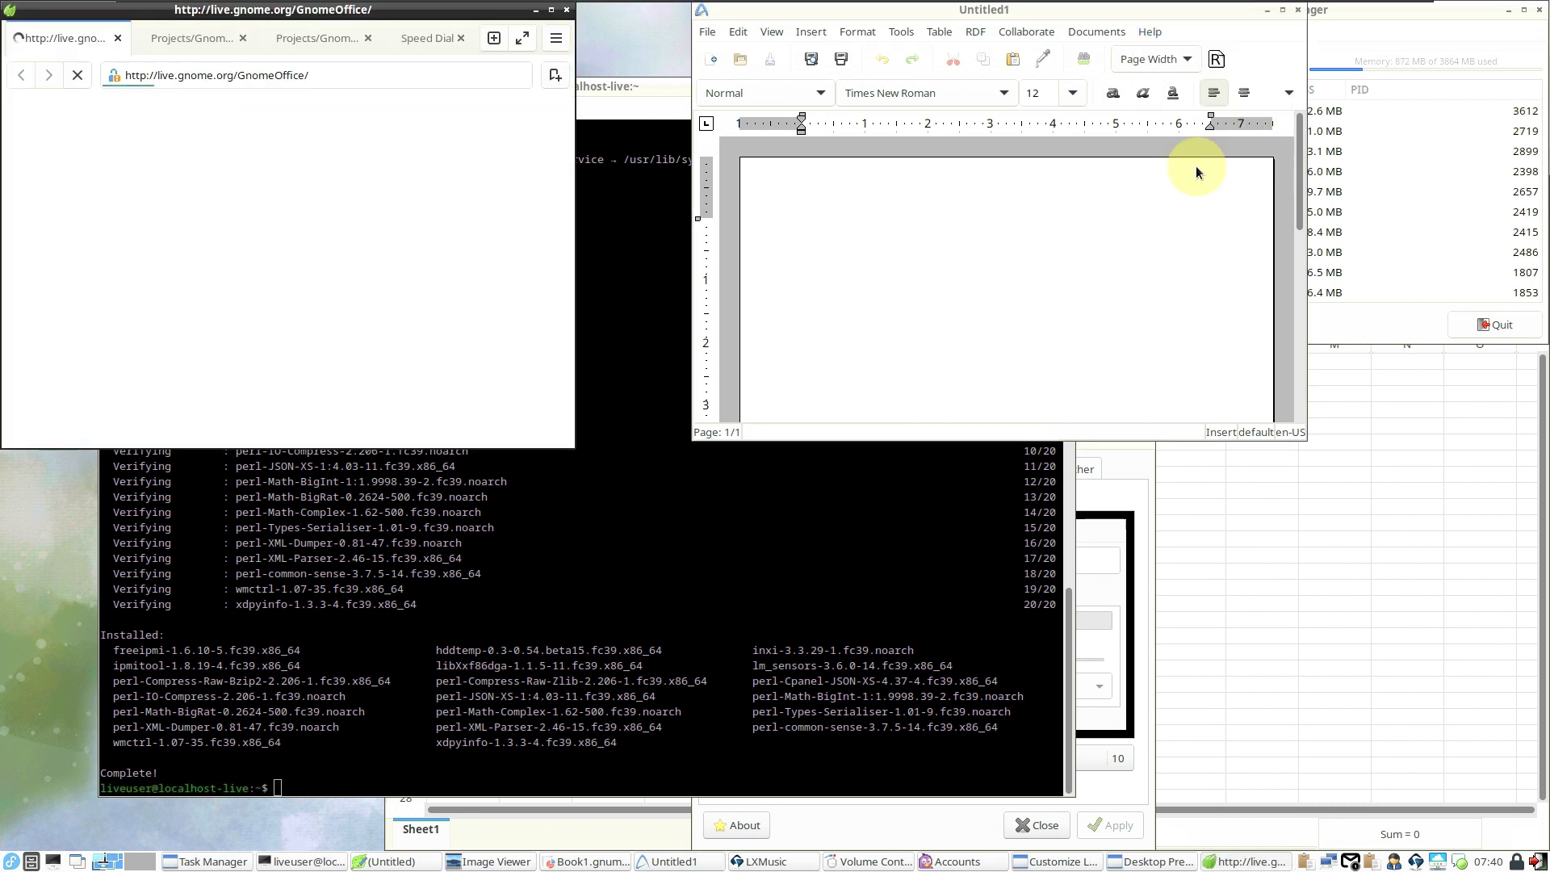
{"action": "left_click", "coordinate": [1295, 10]}
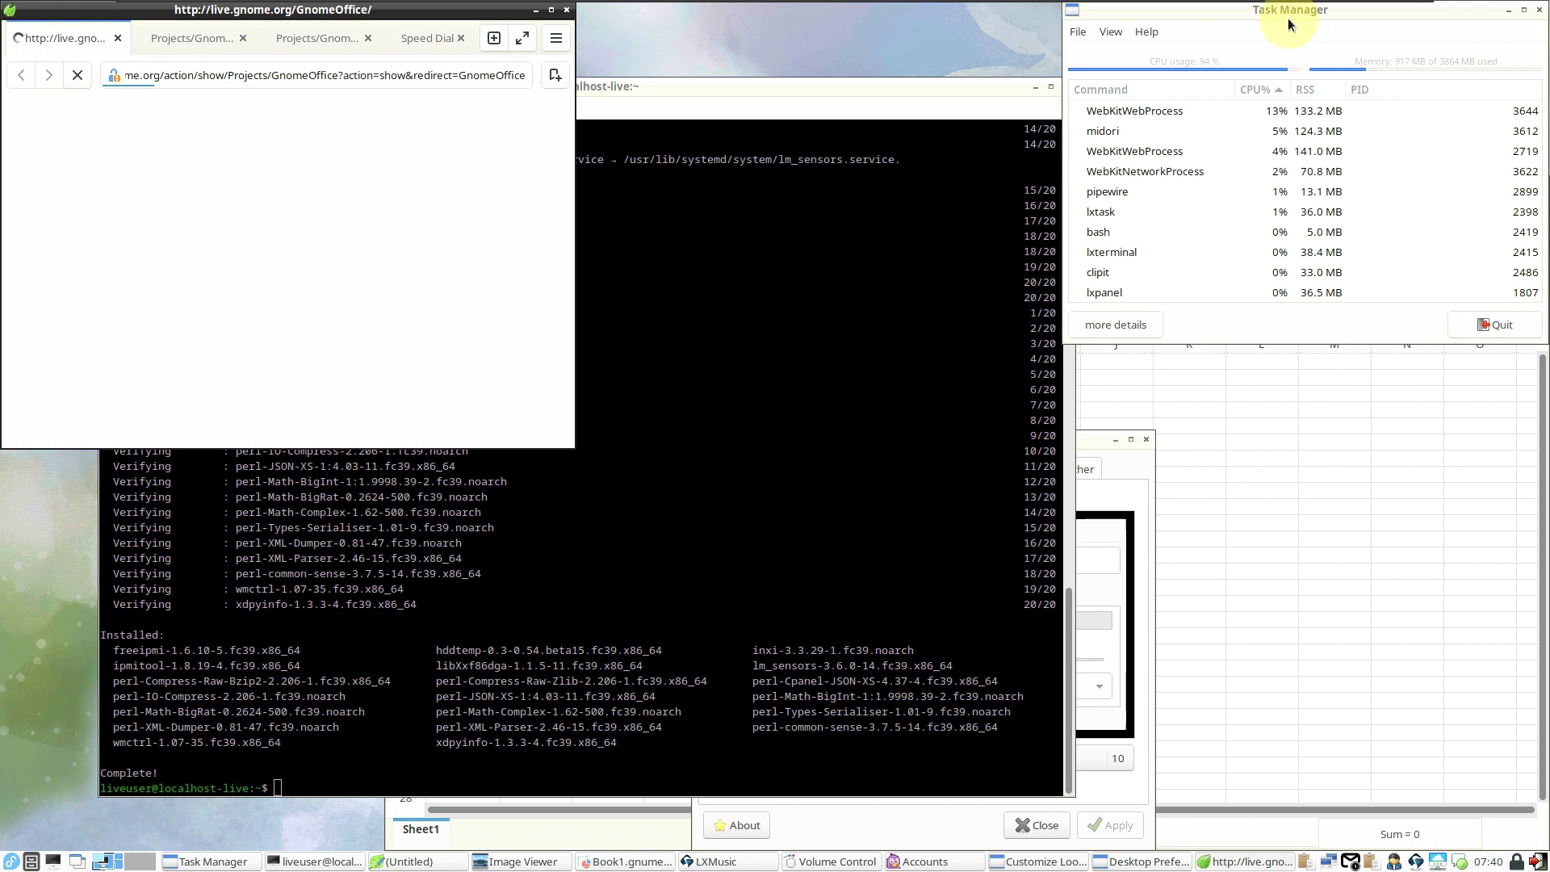
{"action": "left_click", "coordinate": [566, 10]}
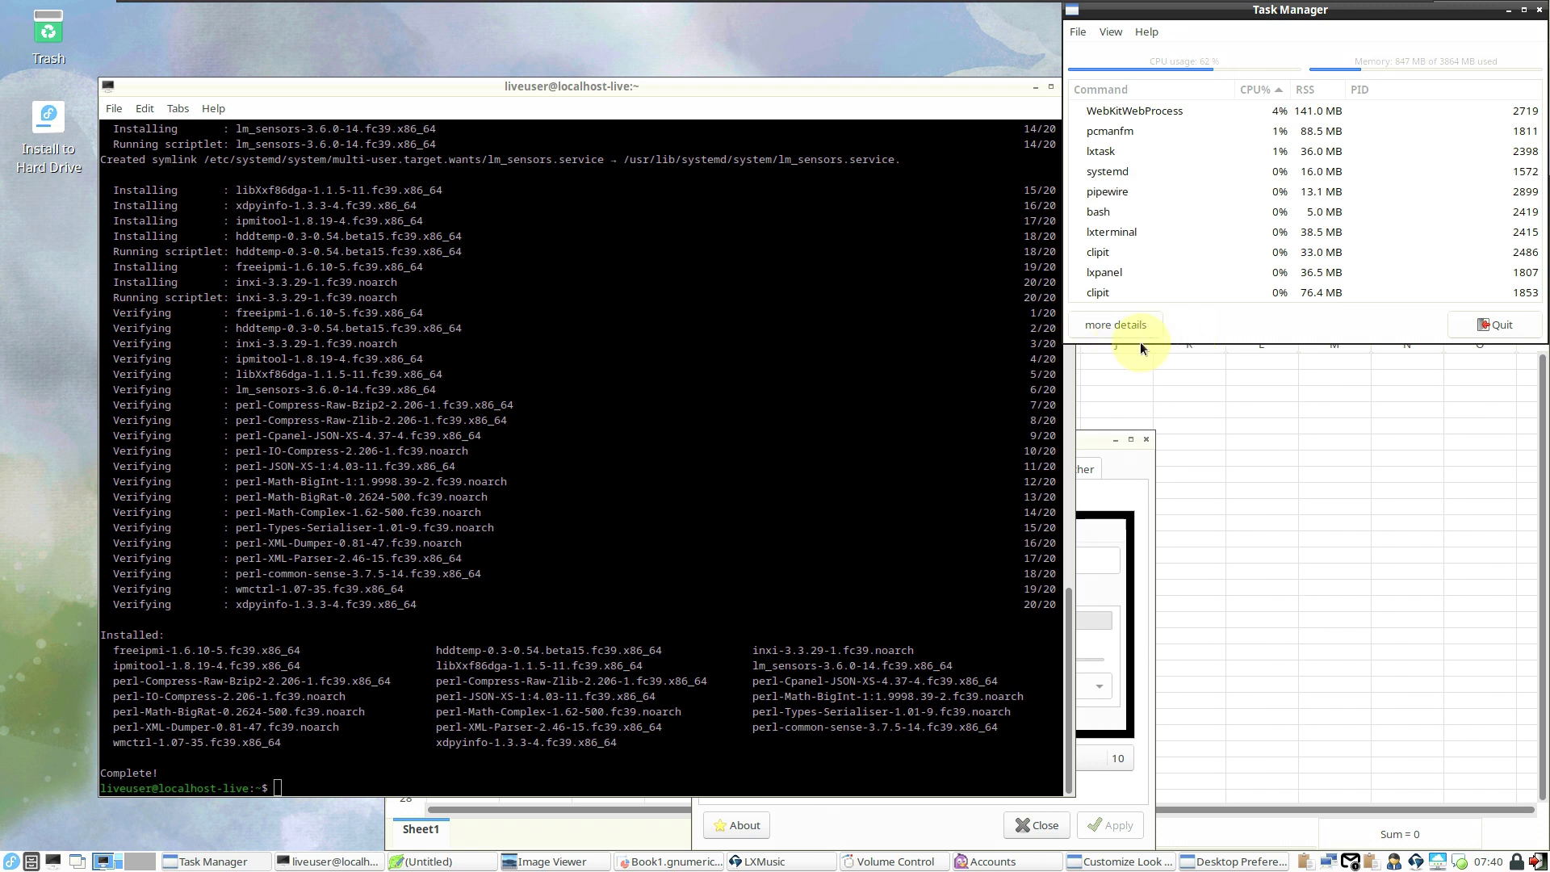
Preview the Adwaita-dark and Raleigh widget styles in Customize Look and Feel
{"action": "left_click", "coordinate": [1133, 670]}
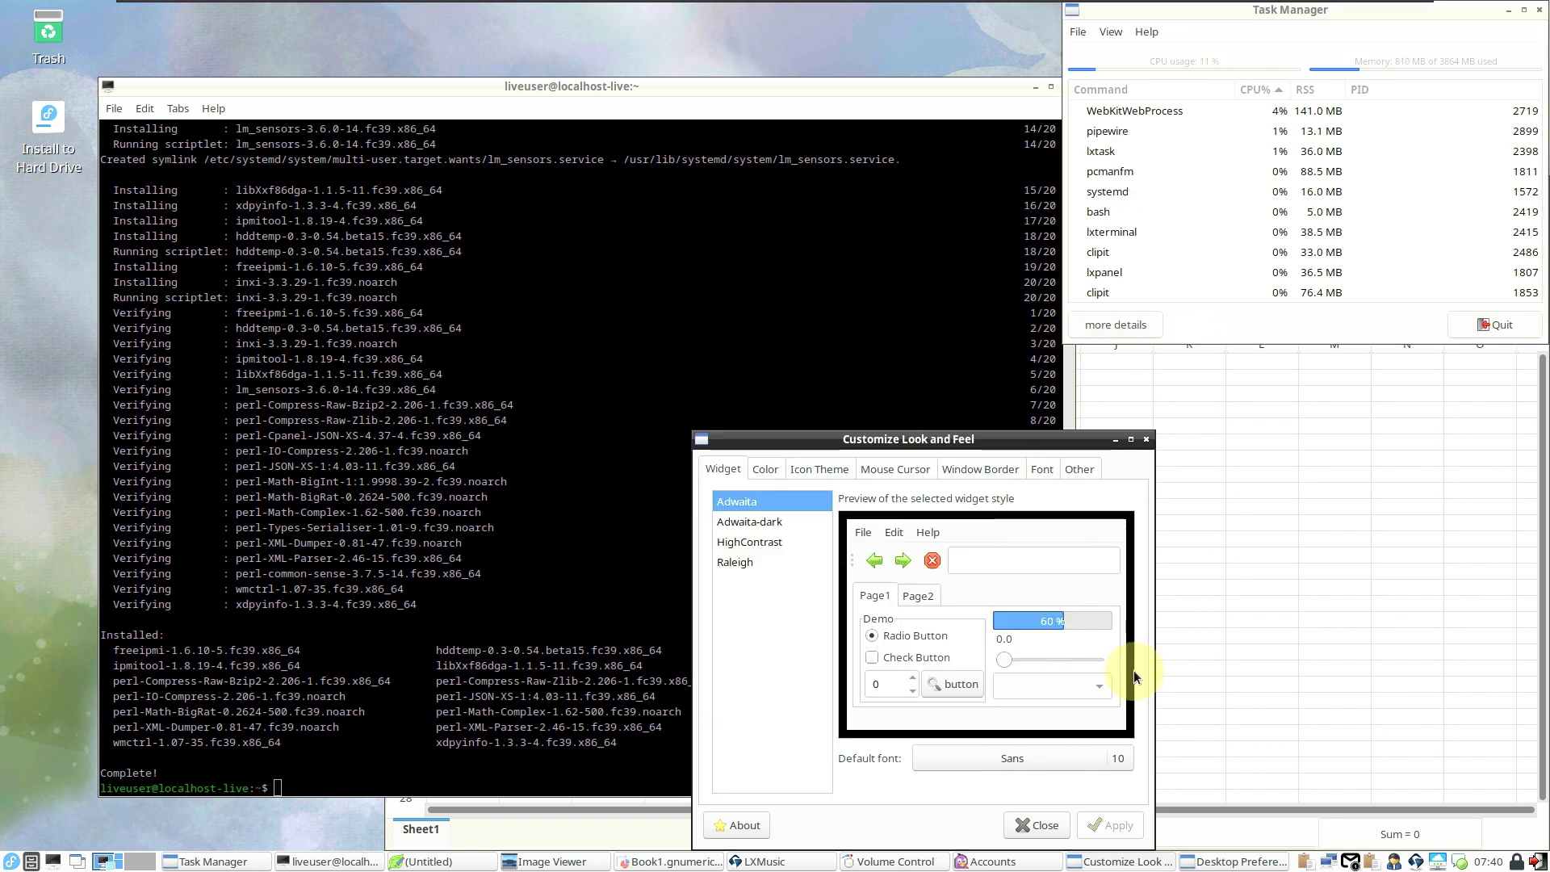
{"action": "left_click", "coordinate": [775, 539]}
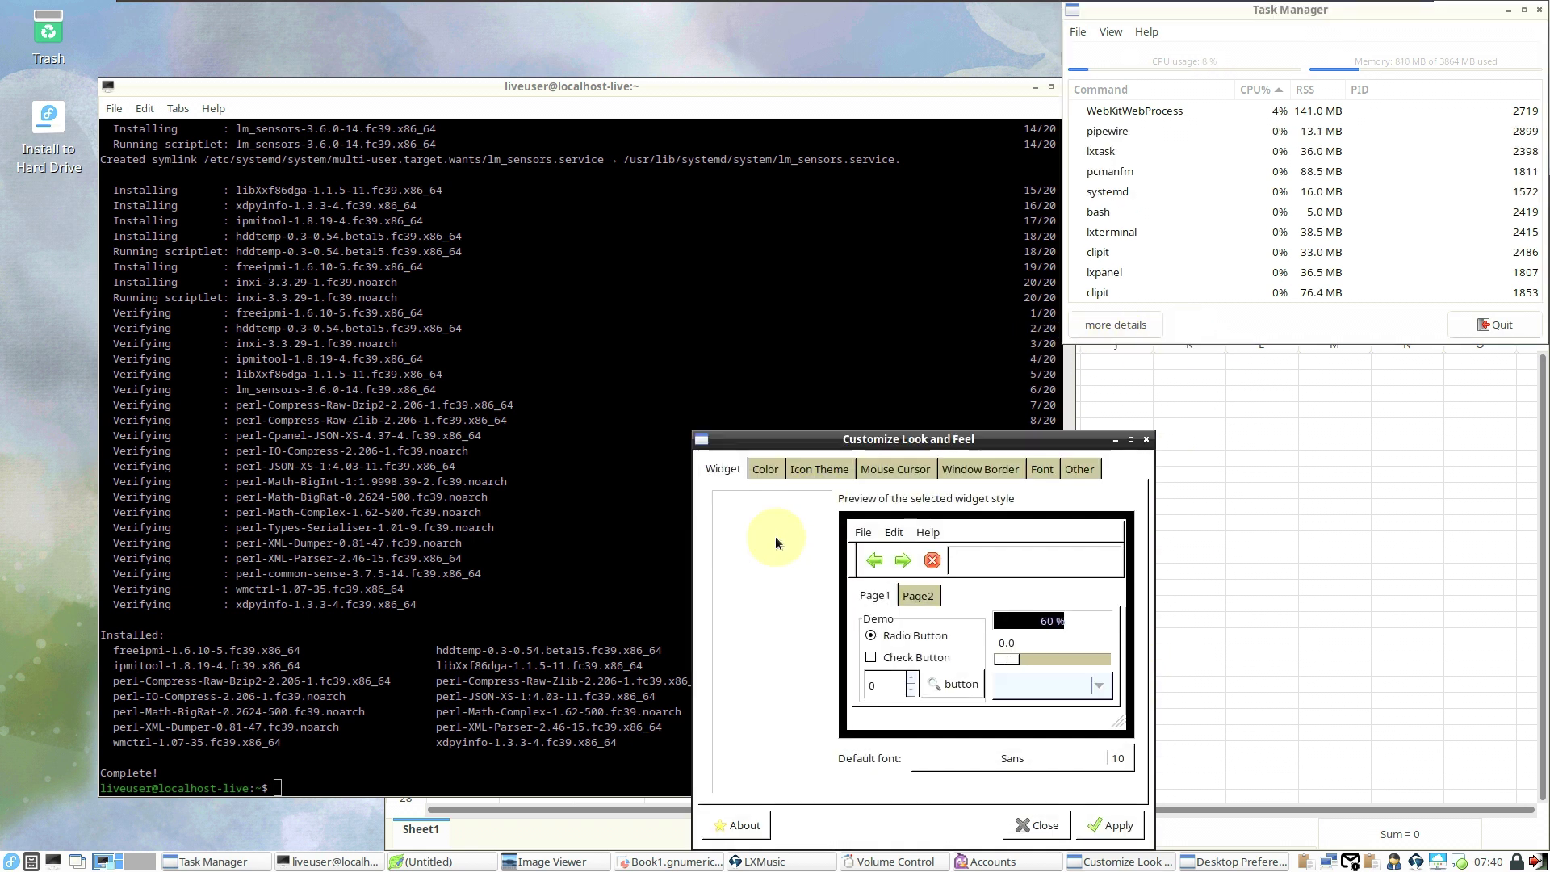
{"action": "left_click", "coordinate": [776, 524]}
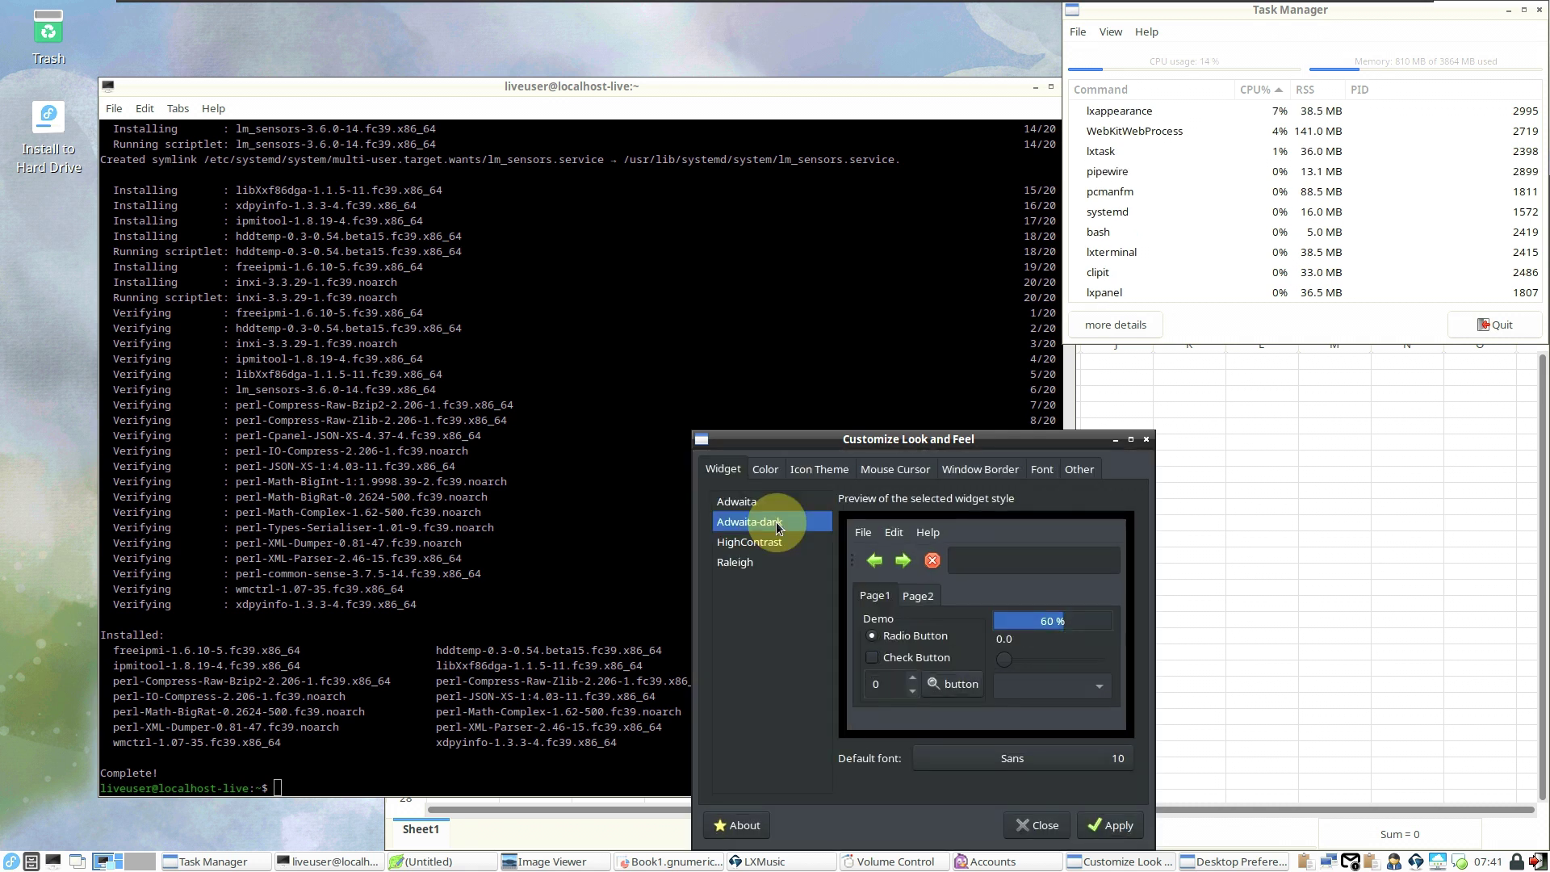
{"action": "left_click", "coordinate": [787, 554]}
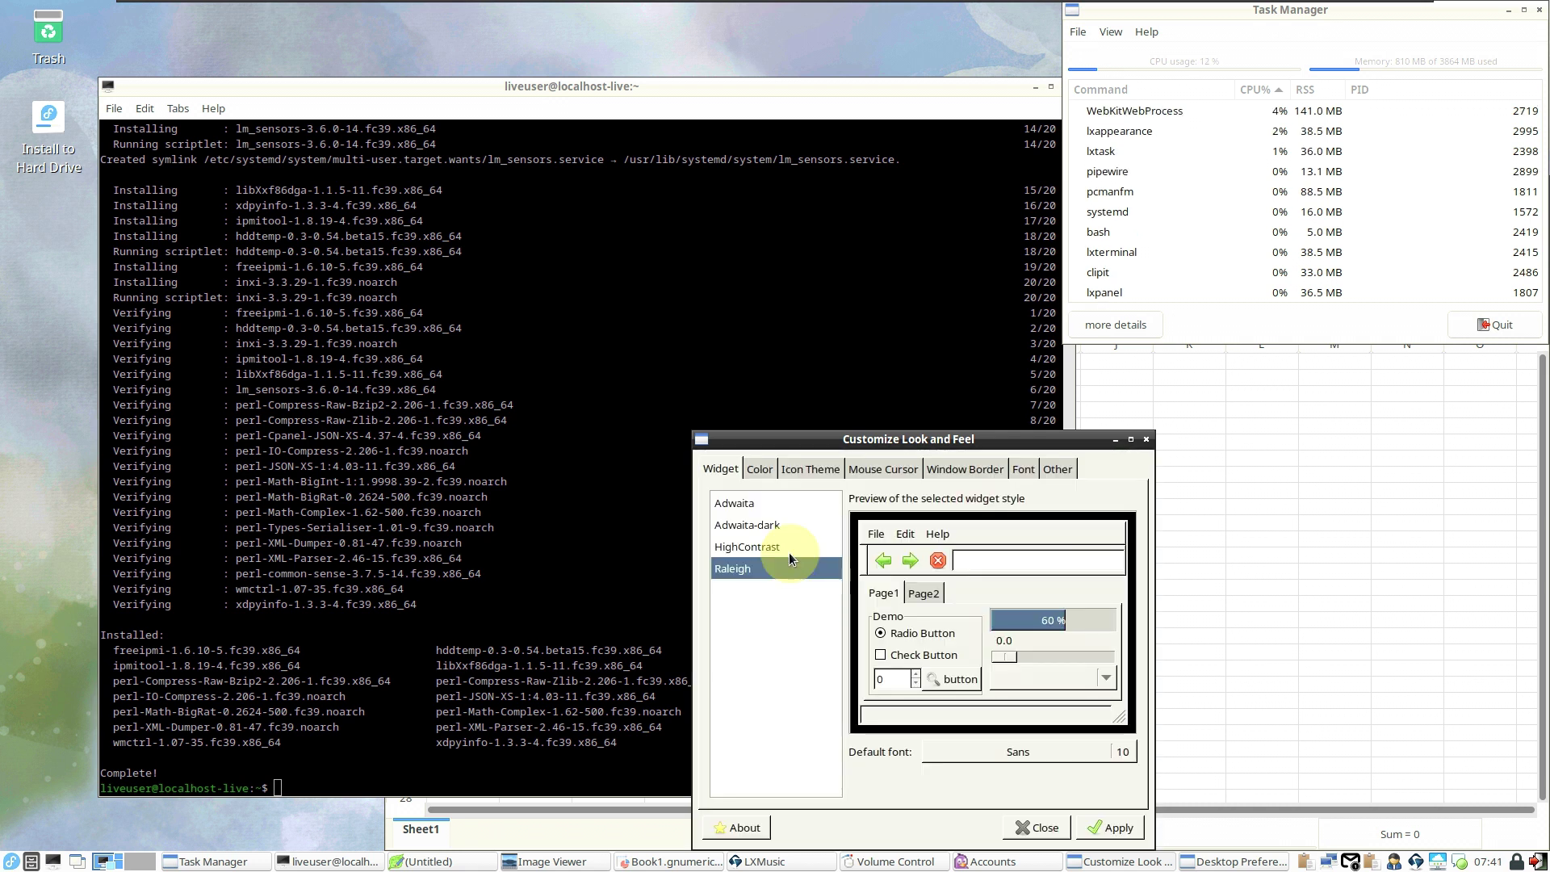
Look through the color, icon theme, mouse cursor, window border, font and other appearance settings, and close Customize Look and Feel
{"action": "left_click", "coordinate": [760, 470]}
{"action": "left_click", "coordinate": [811, 471]}
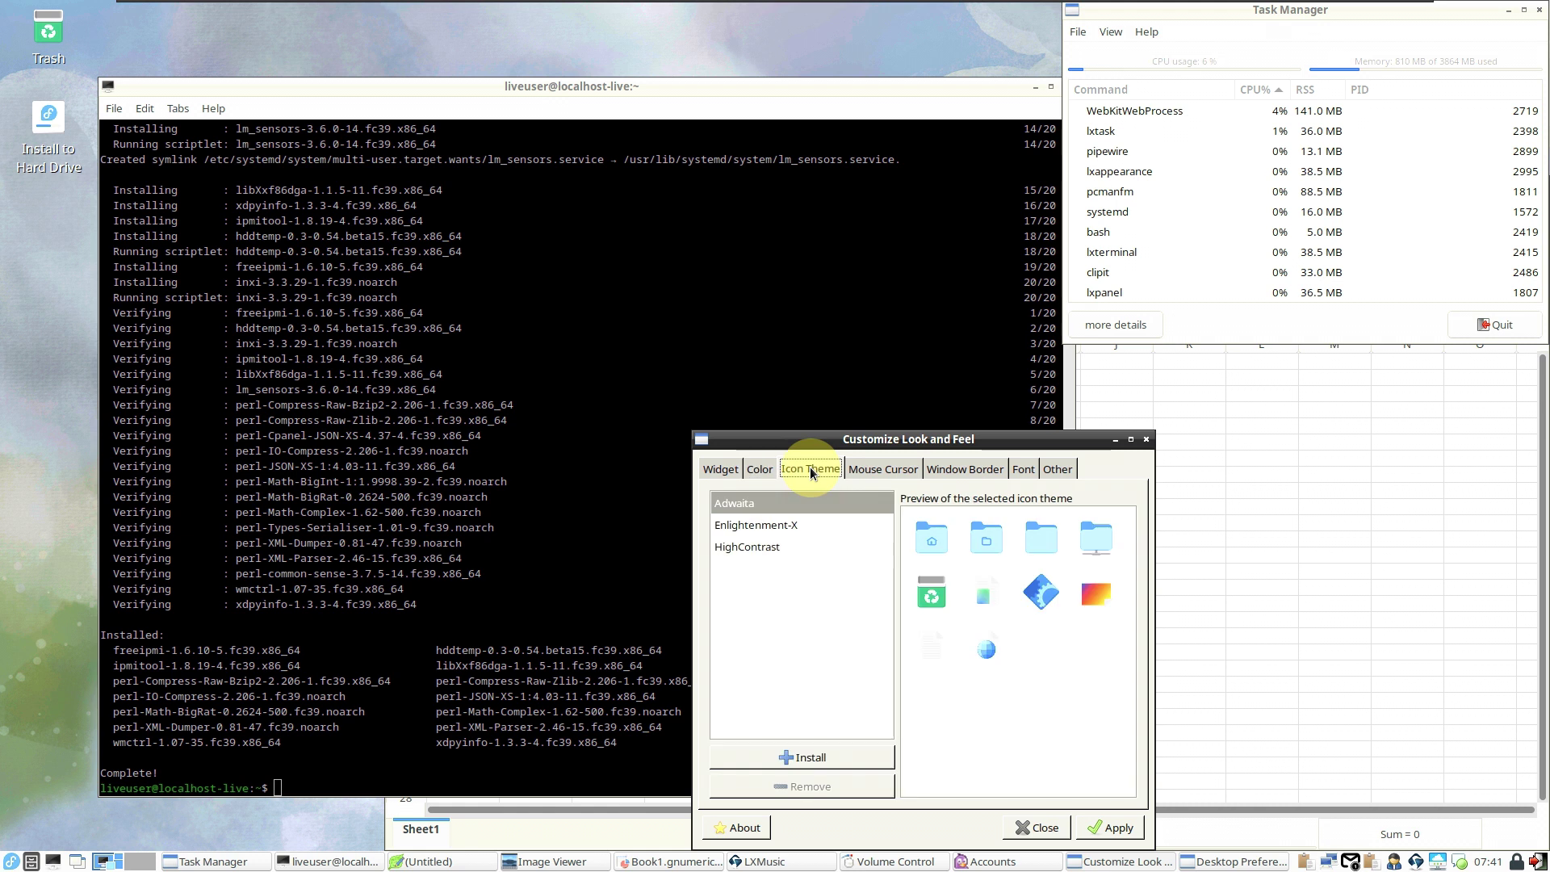
{"action": "left_click", "coordinate": [860, 476]}
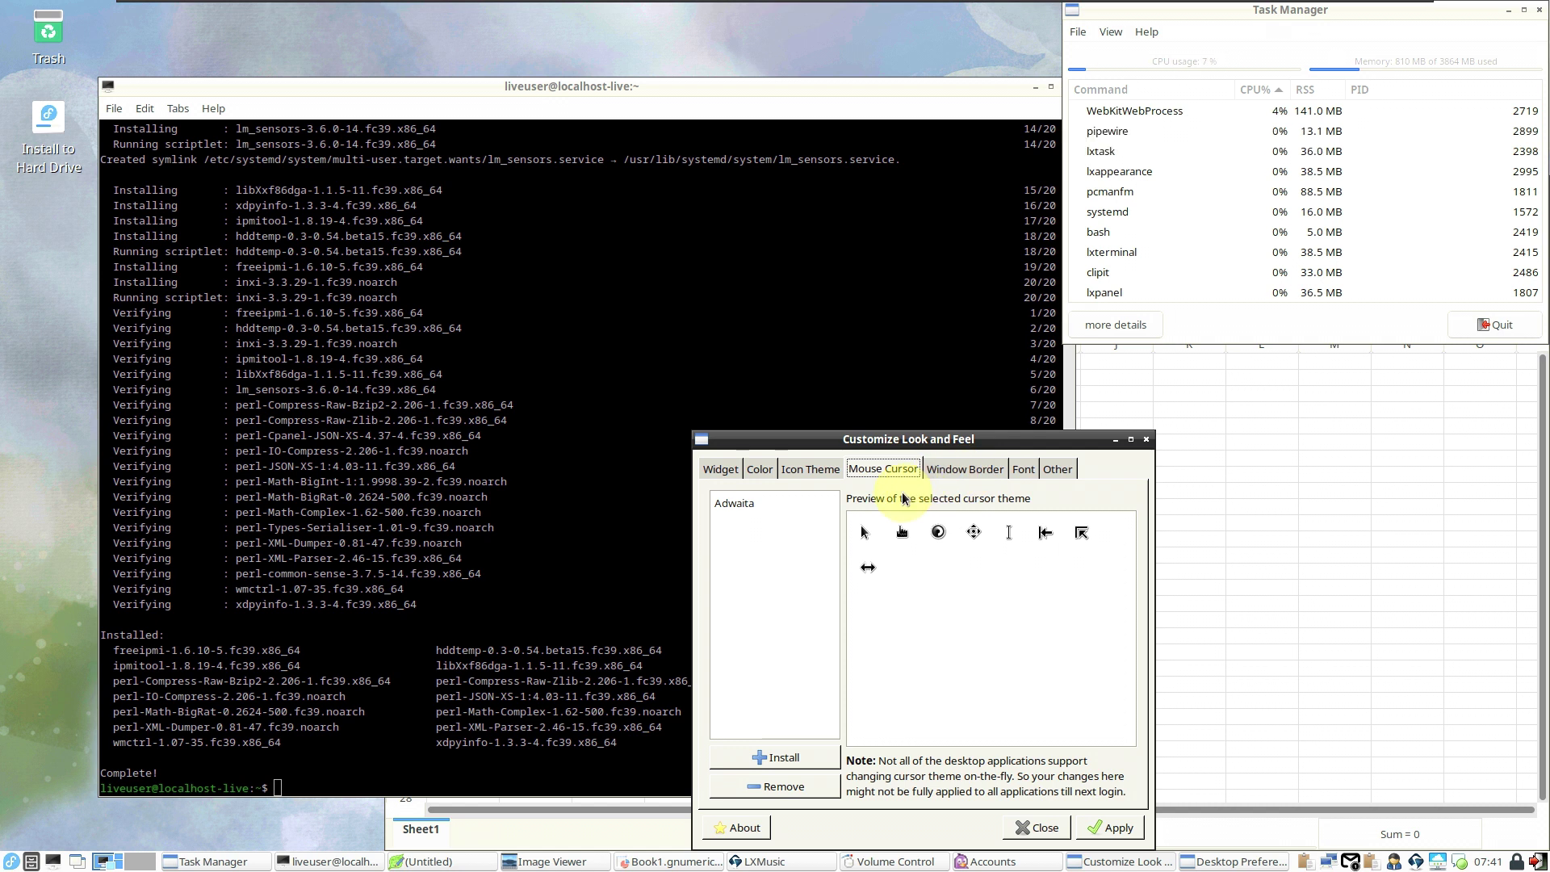
{"action": "left_click", "coordinate": [973, 469]}
{"action": "left_click", "coordinate": [1029, 468]}
{"action": "left_click", "coordinate": [1073, 470]}
{"action": "left_click", "coordinate": [1146, 441]}
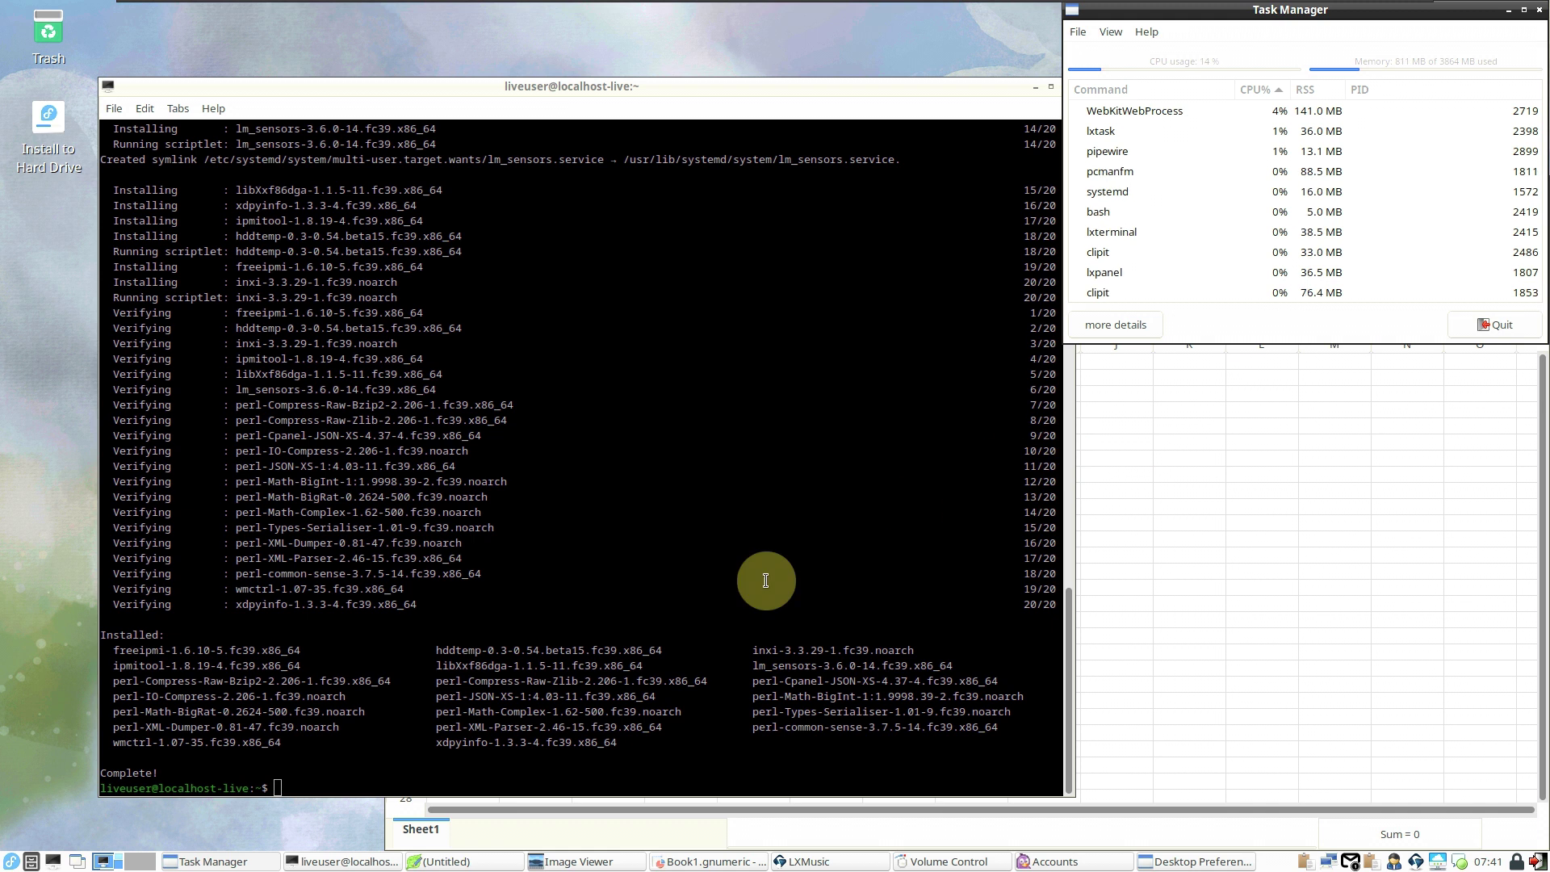
View Gnumeric's About information and look over its editing commands
{"action": "left_click", "coordinate": [1187, 395]}
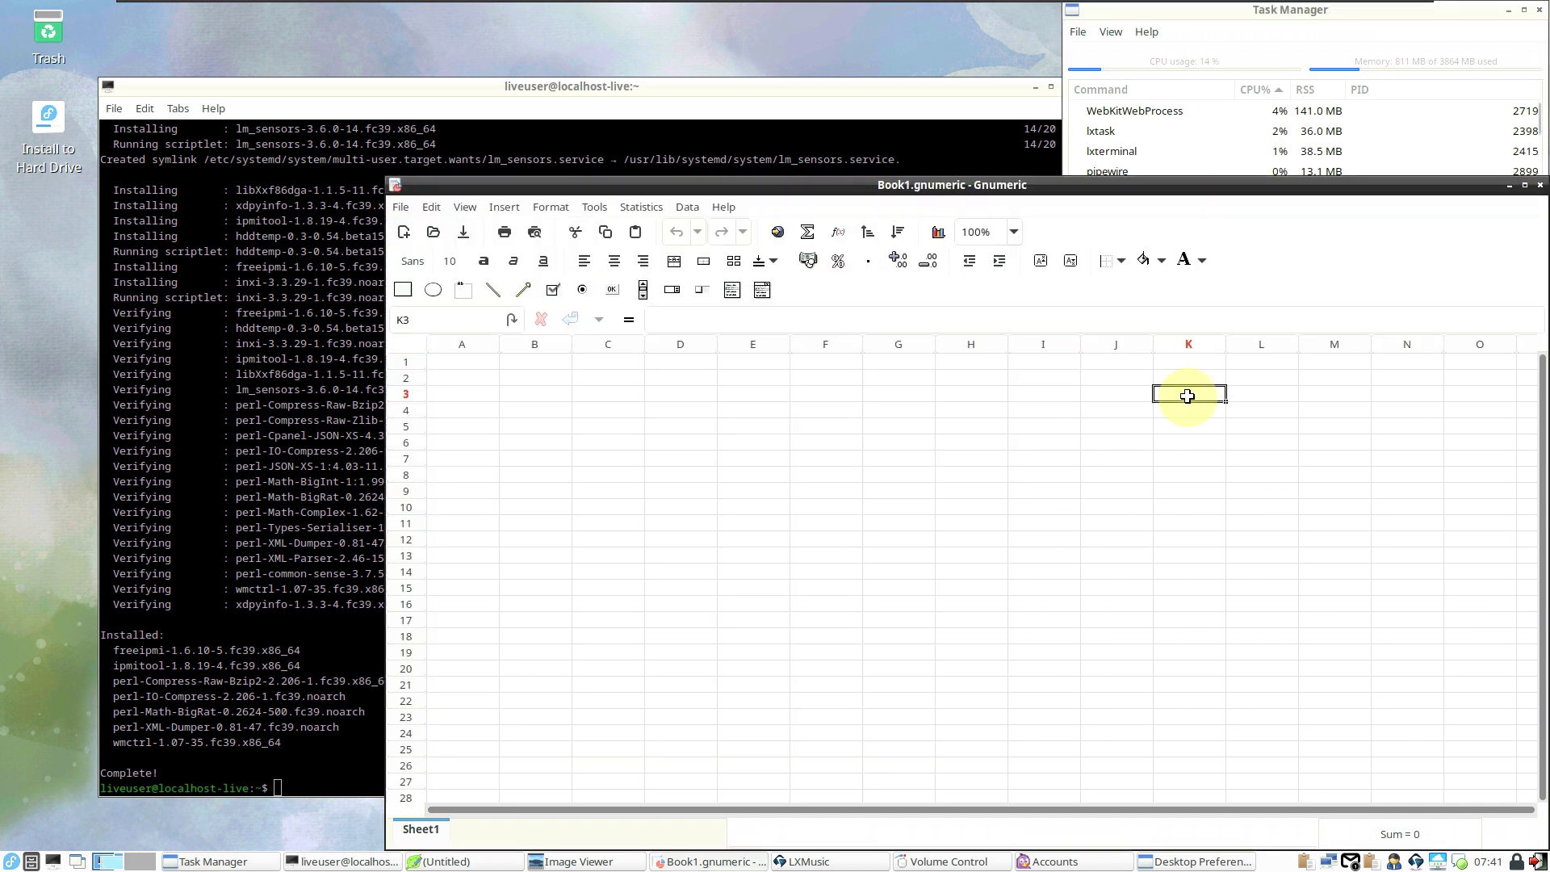
{"action": "left_click", "coordinate": [723, 207]}
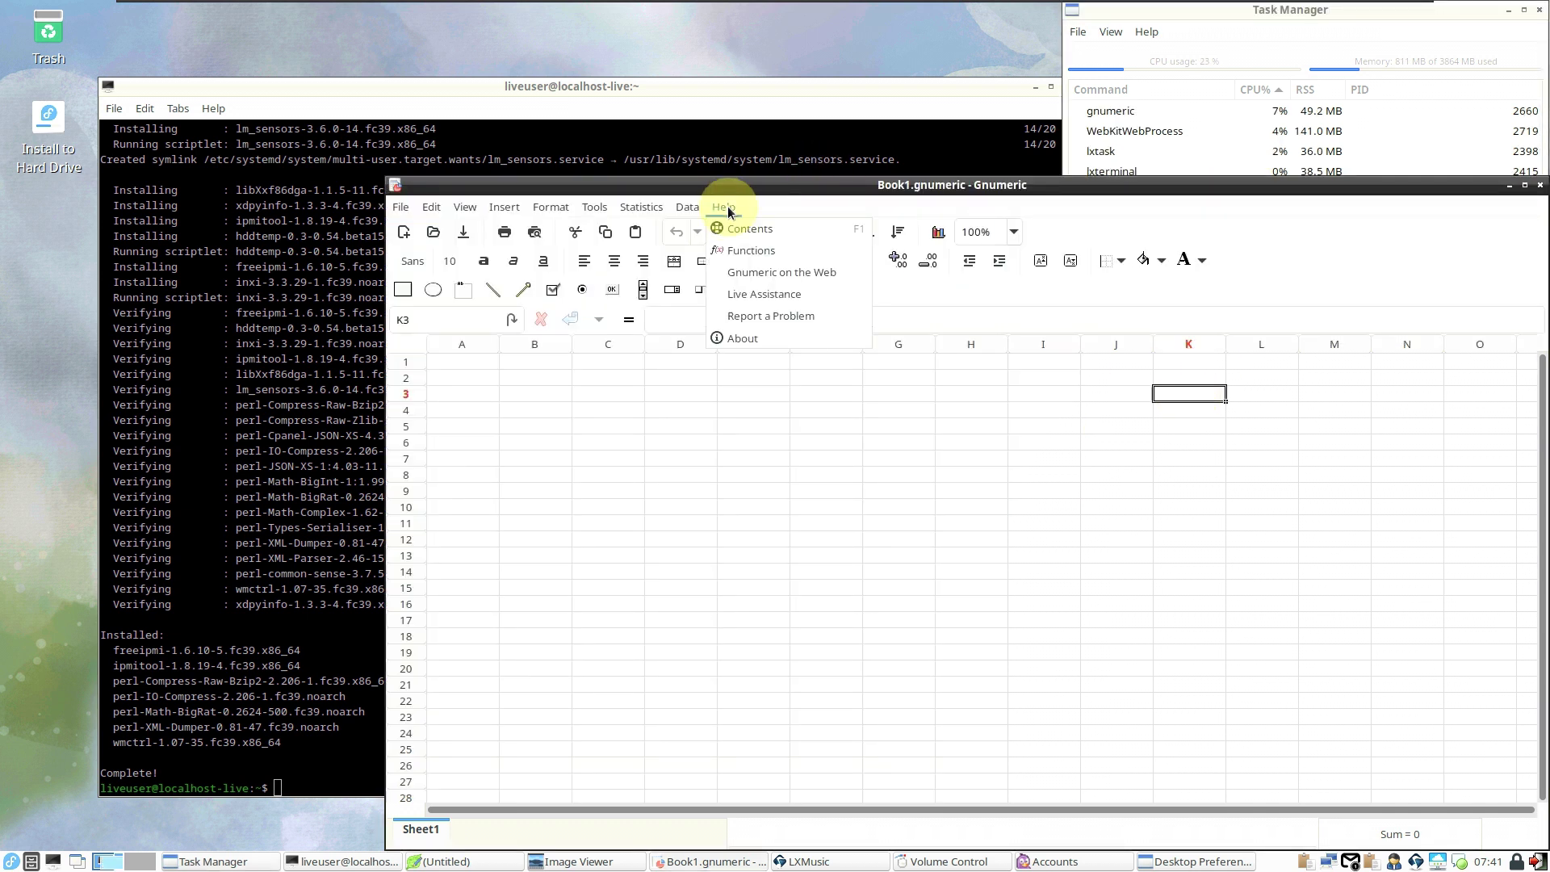
{"action": "left_click", "coordinate": [791, 337]}
{"action": "left_click", "coordinate": [1100, 718]}
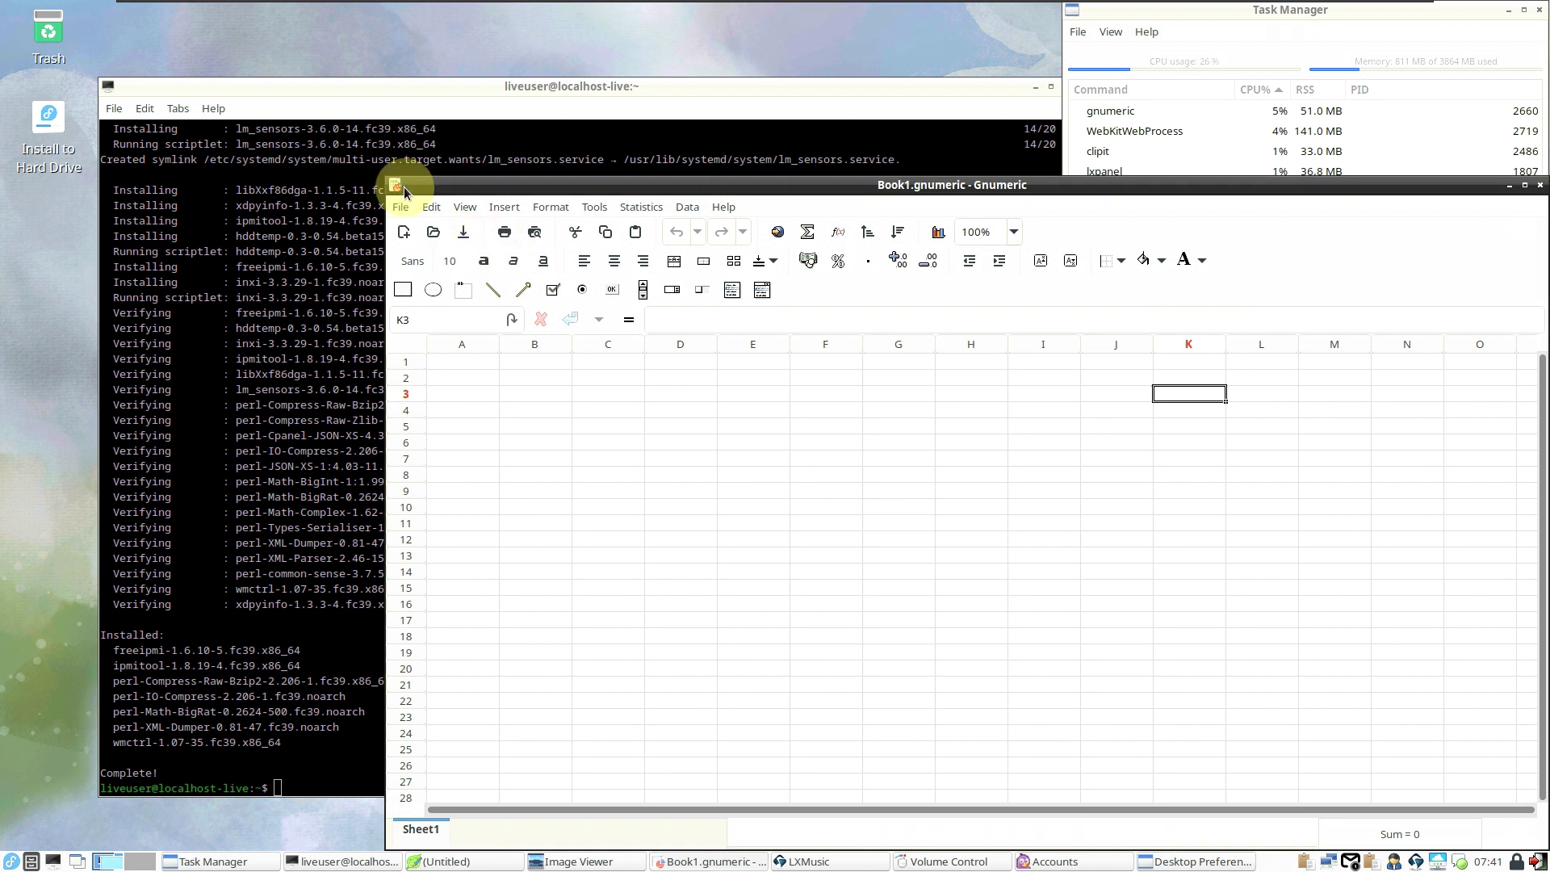
{"action": "left_click", "coordinate": [431, 207]}
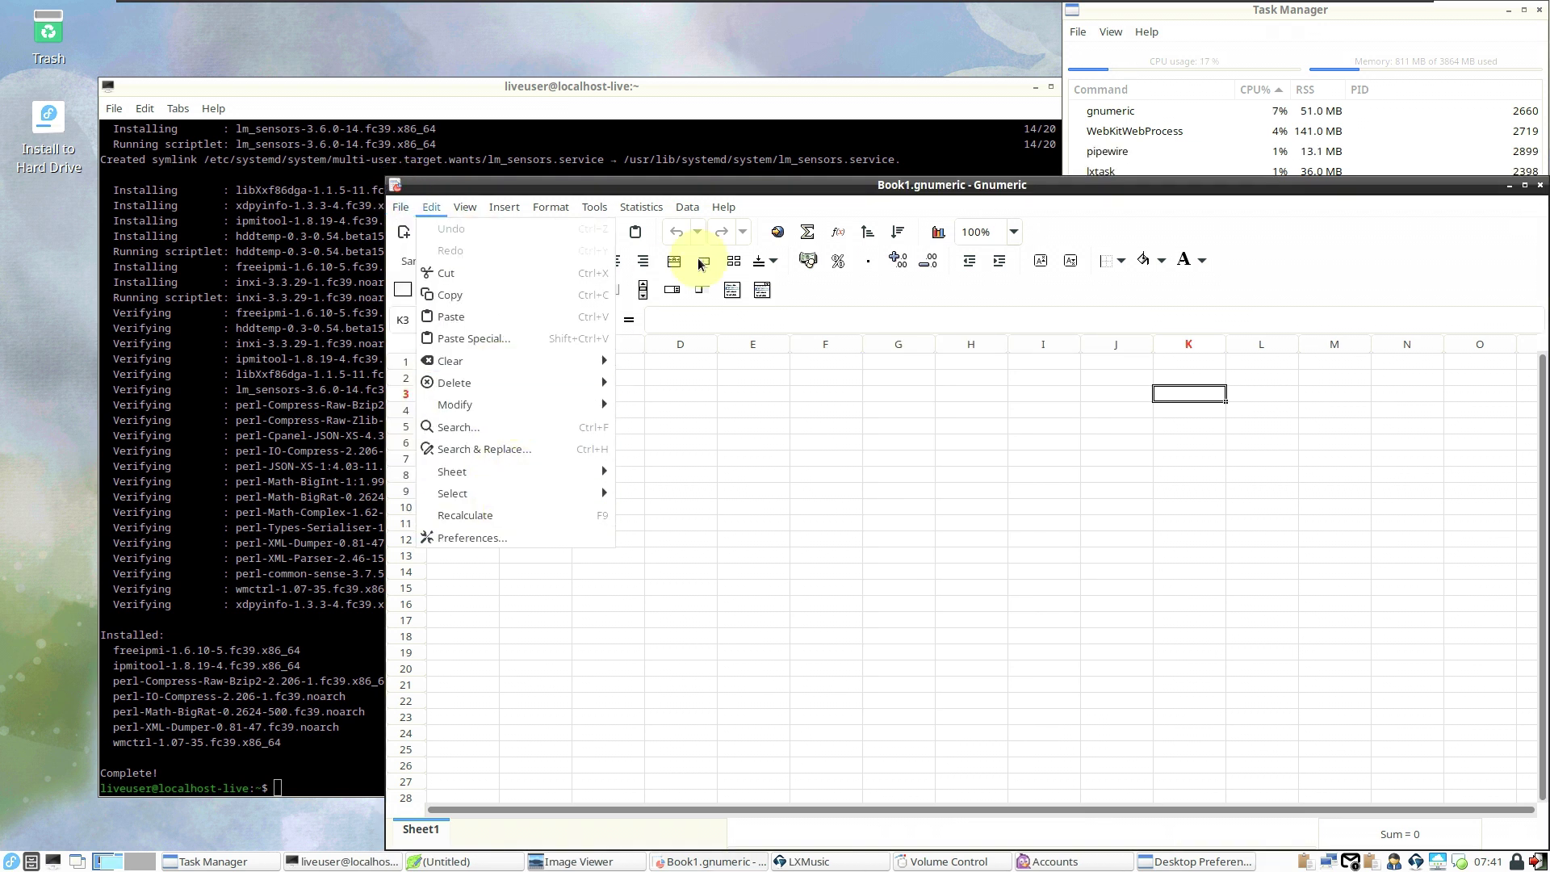
{"action": "left_click", "coordinate": [724, 193]}
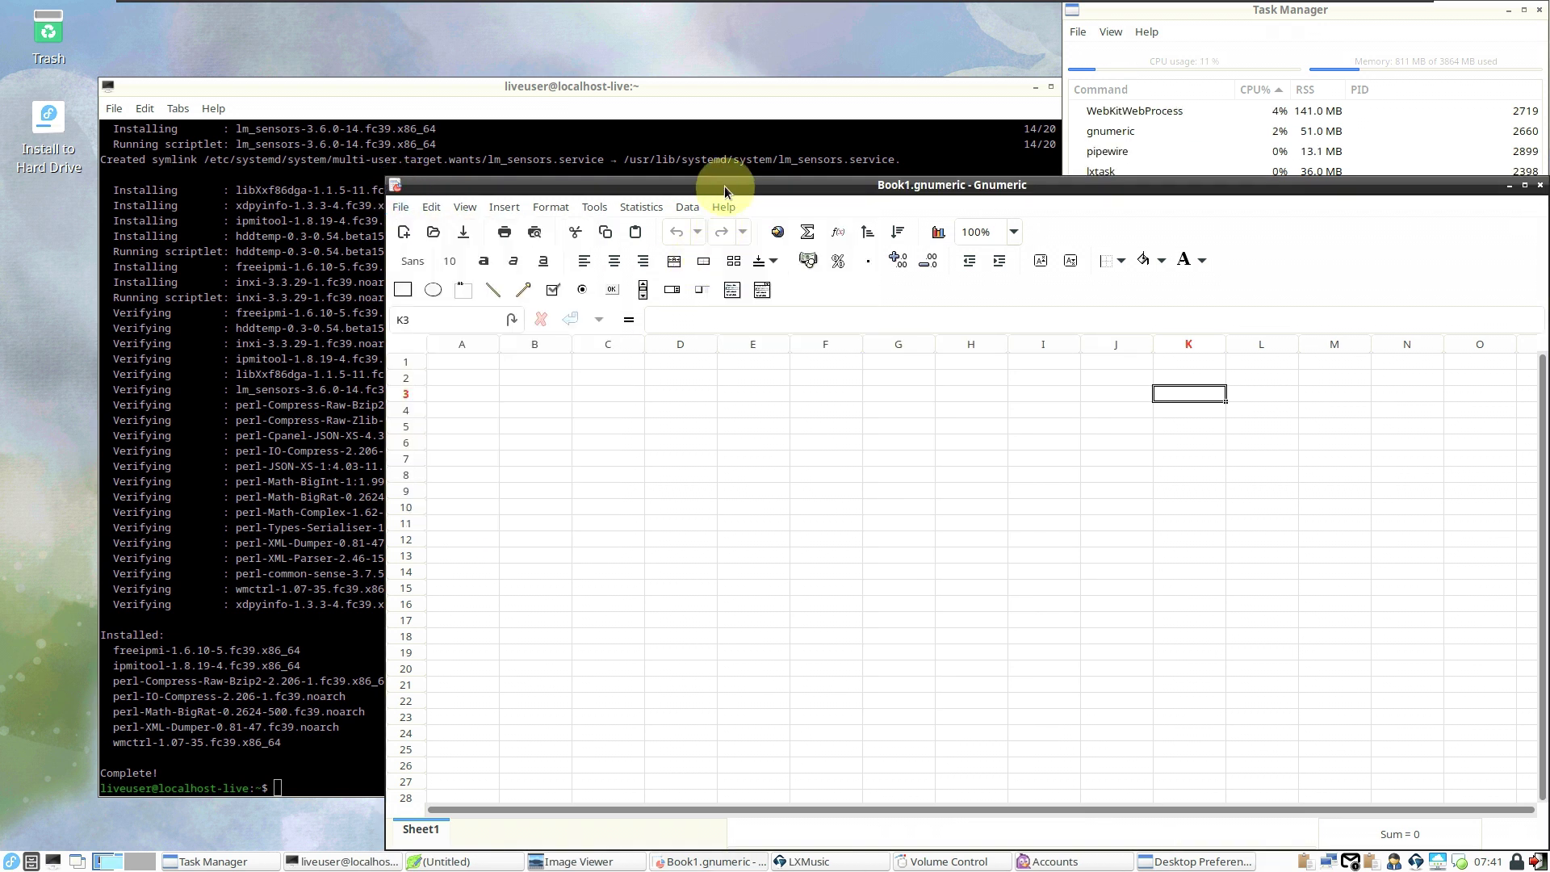
Maximize the Gnumeric window, view Gnumeric's About information once more, and quit Gnumeric
{"action": "left_click_drag", "start_coordinate": [724, 191], "coordinate": [565, 191]}
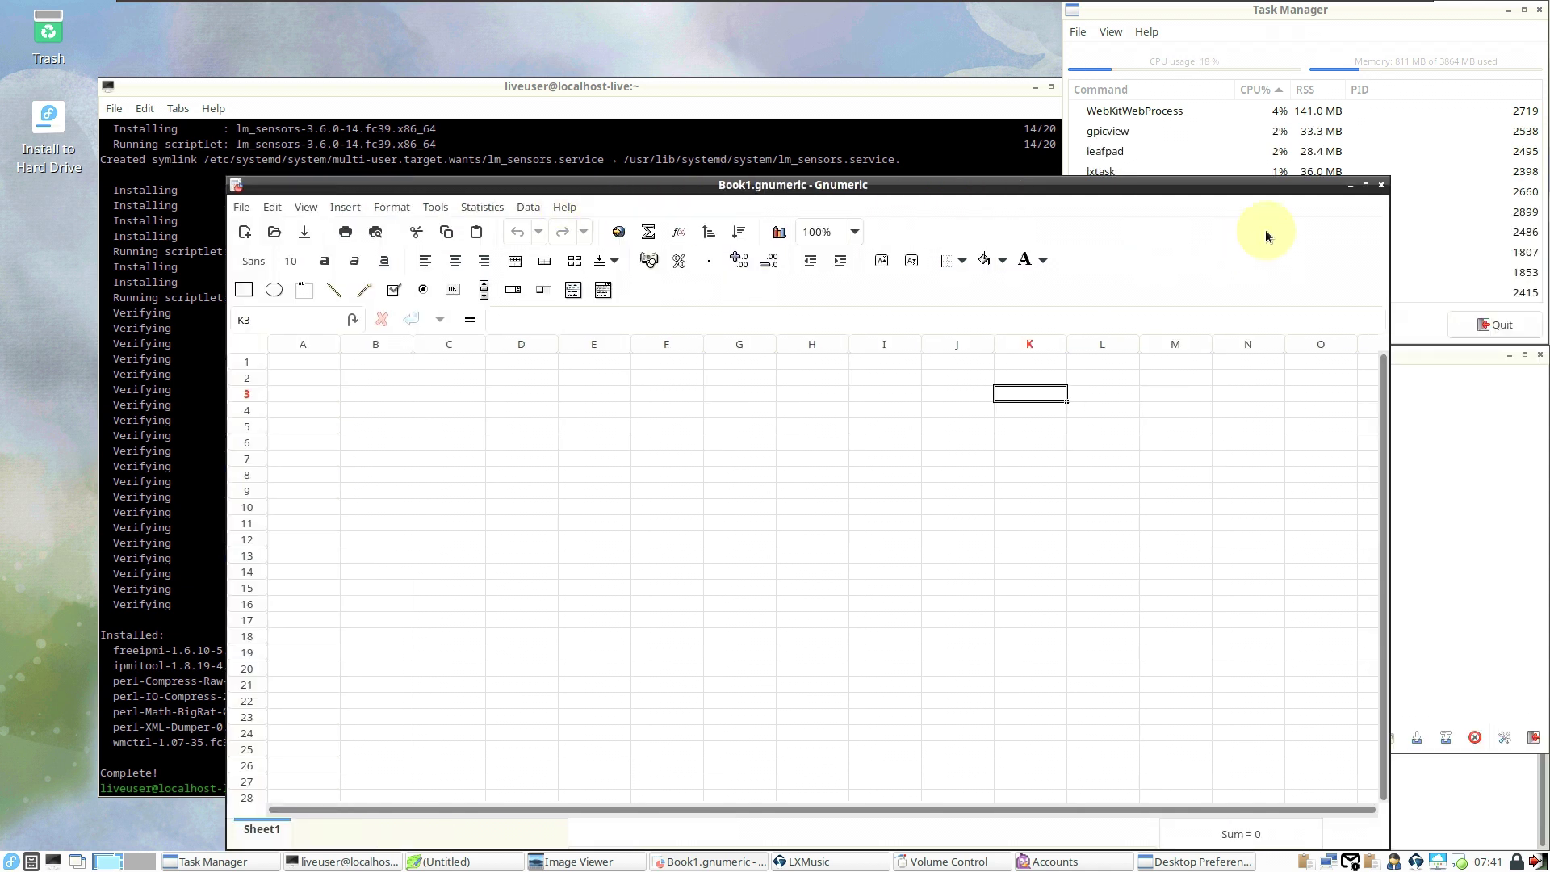
{"action": "left_click", "coordinate": [1364, 185]}
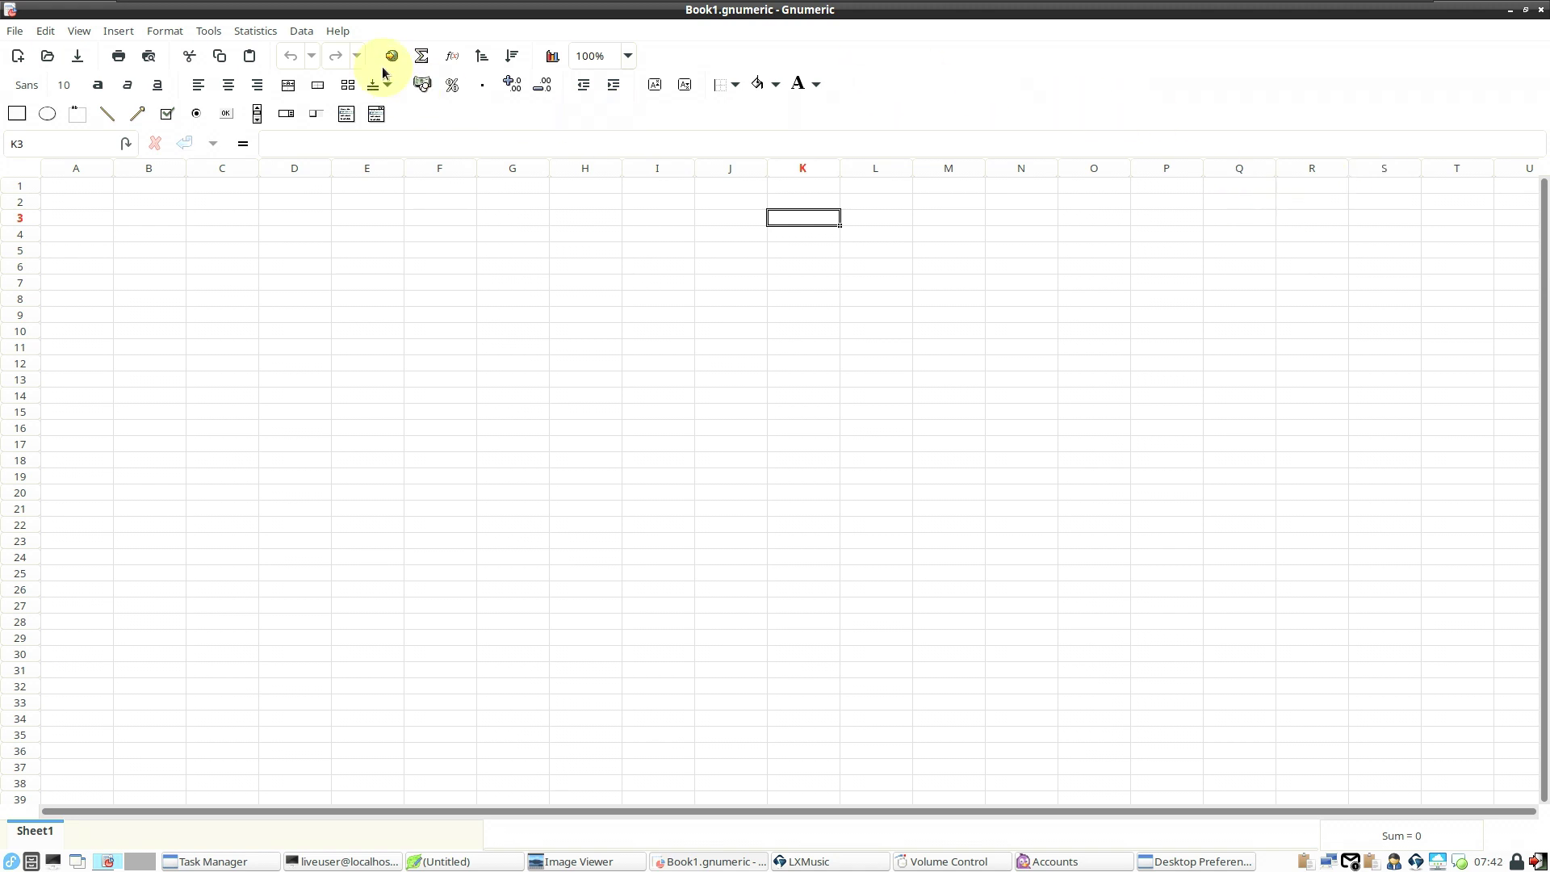
{"action": "left_click", "coordinate": [340, 33]}
{"action": "left_click", "coordinate": [390, 159]}
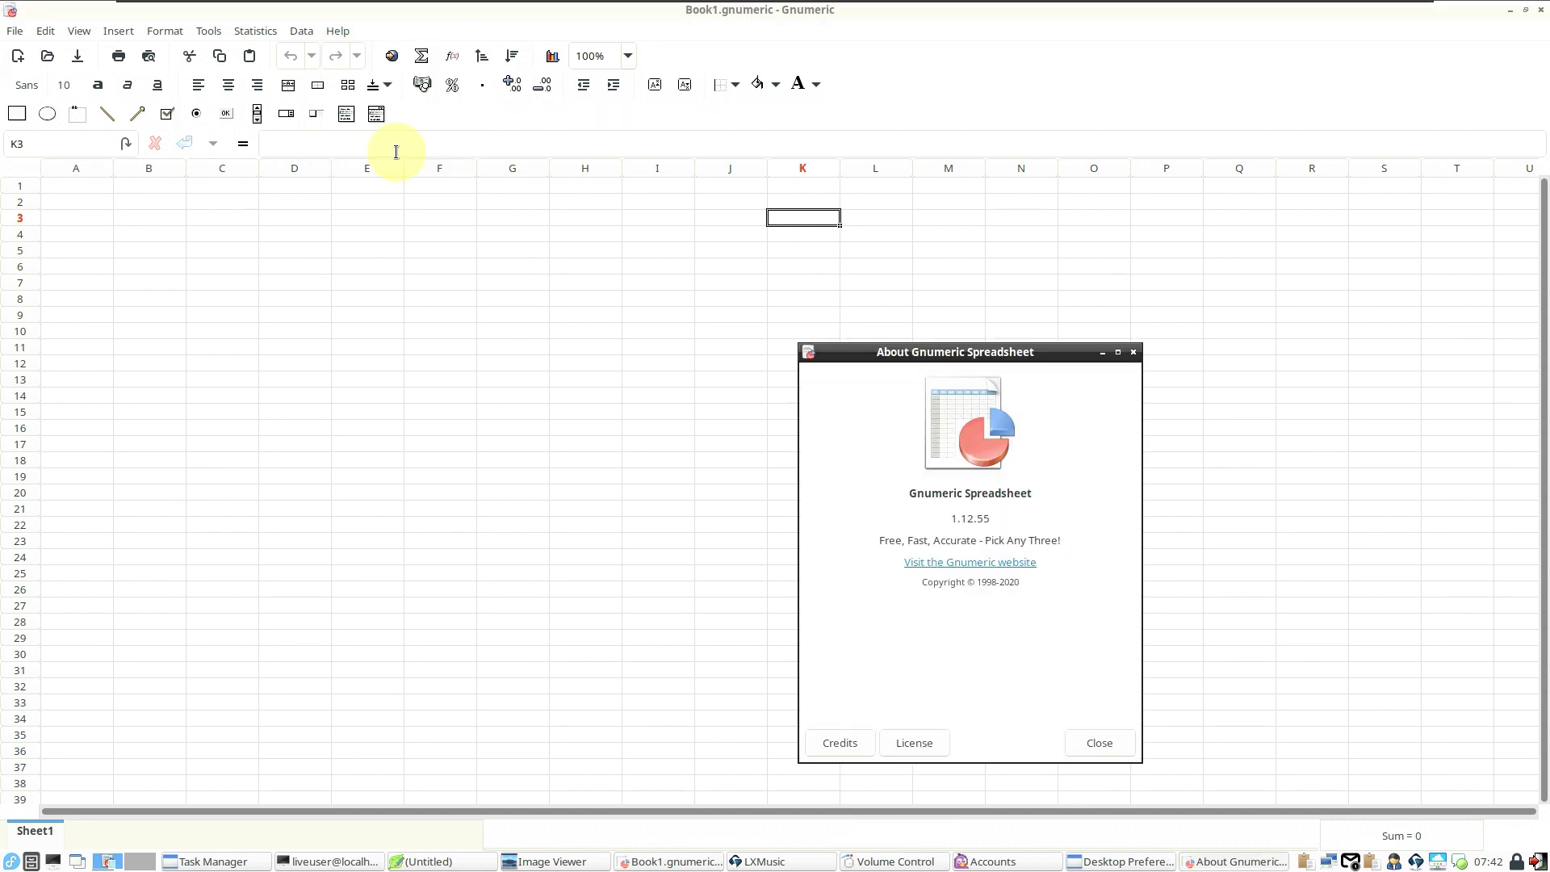
{"action": "left_click", "coordinate": [1096, 739]}
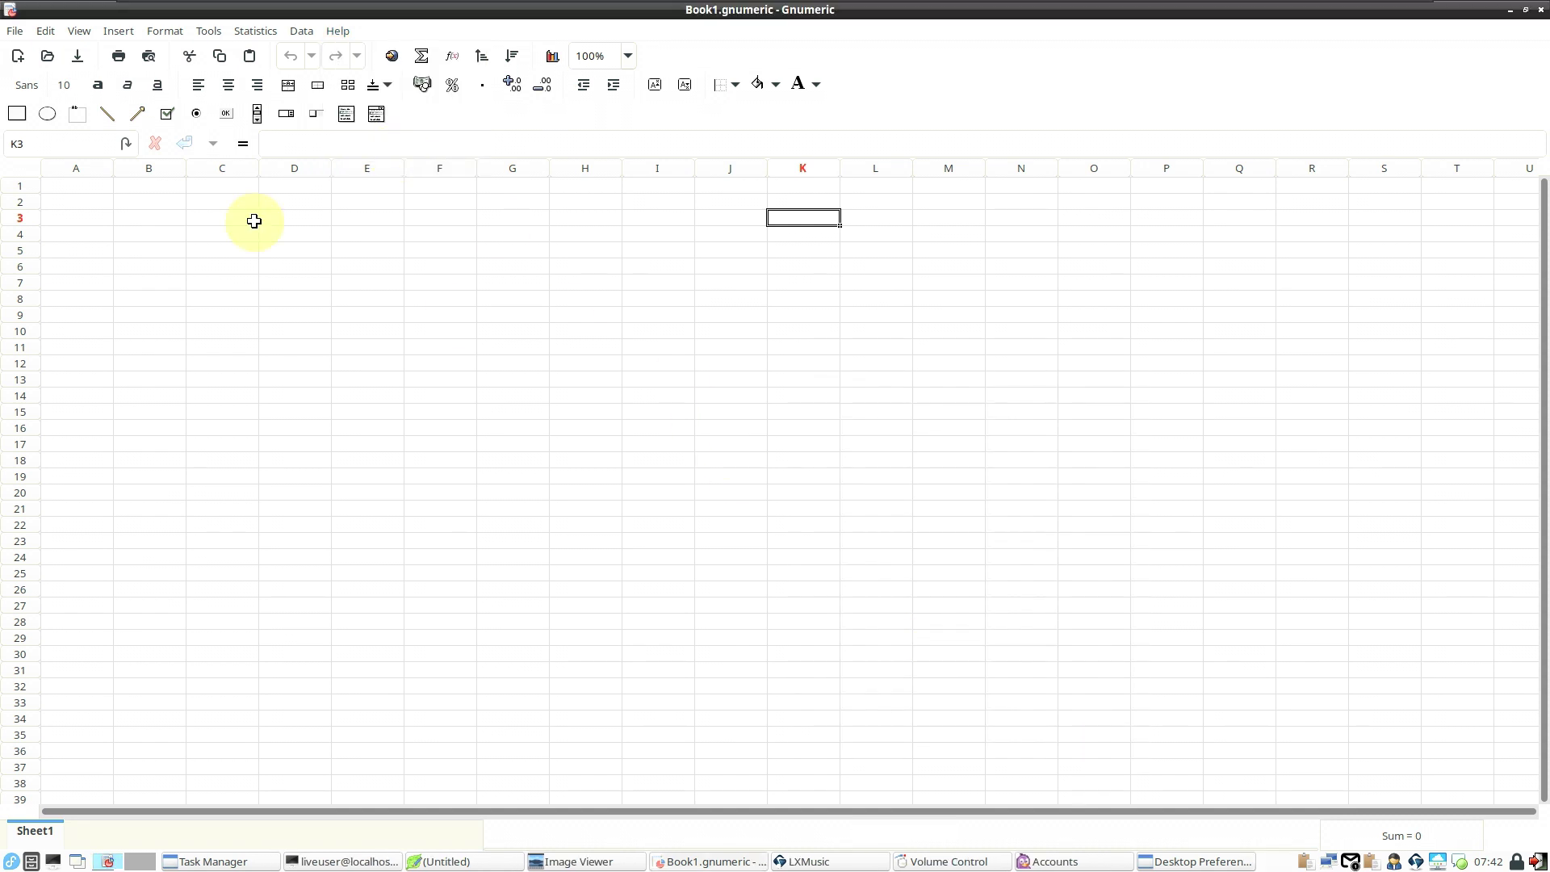
{"action": "left_click", "coordinate": [15, 31]}
{"action": "left_click", "coordinate": [78, 325]}
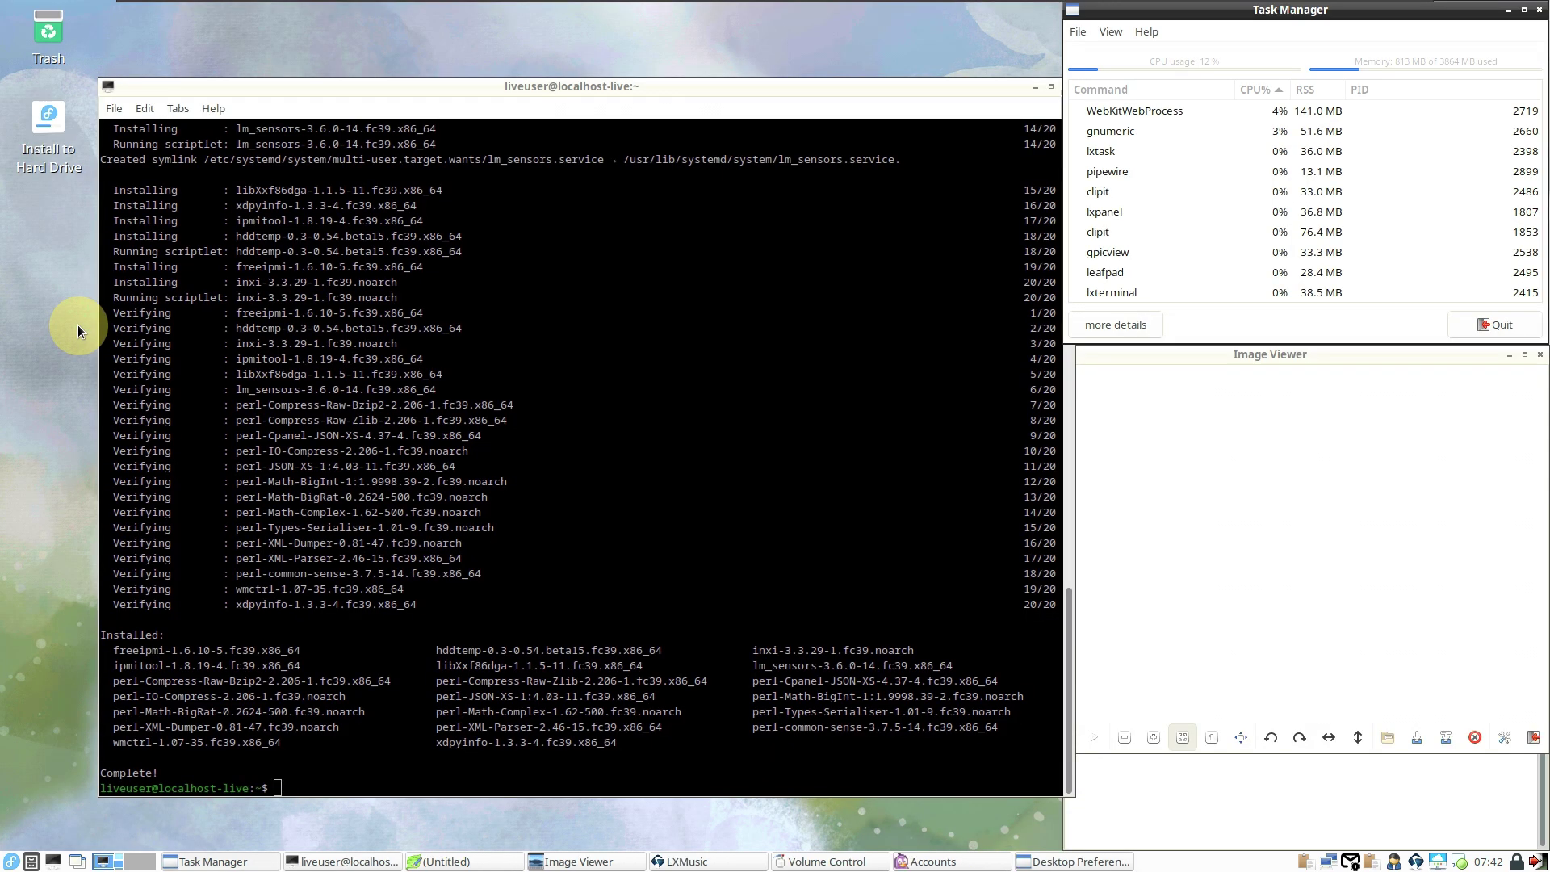
Close Image Viewer, and view Leafpad's About information before quitting Leafpad
{"action": "left_click", "coordinate": [1185, 473]}
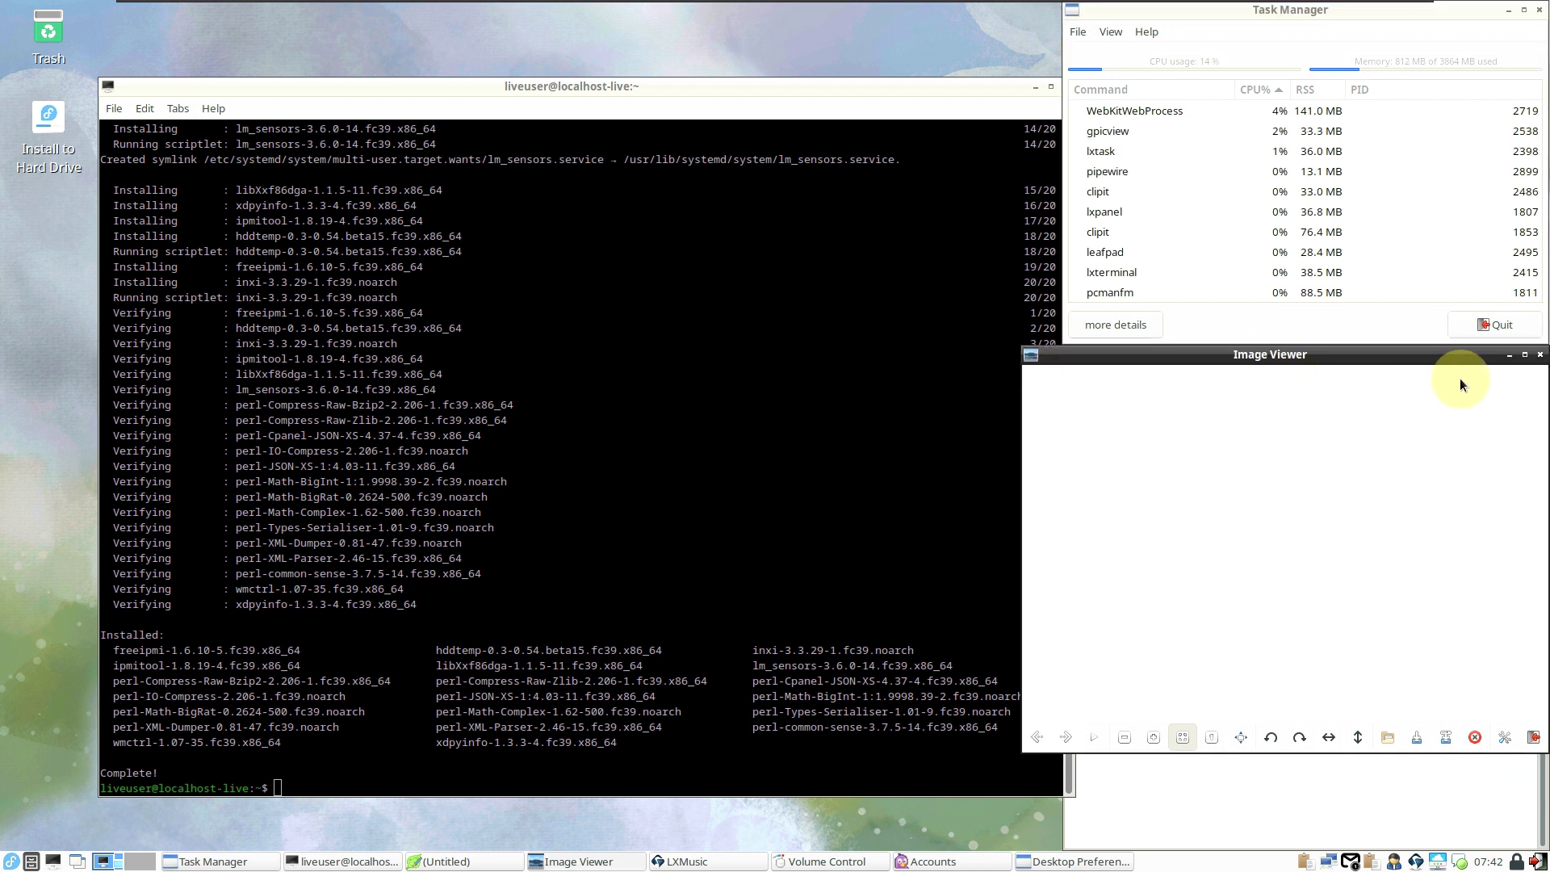
{"action": "left_click", "coordinate": [1540, 354]}
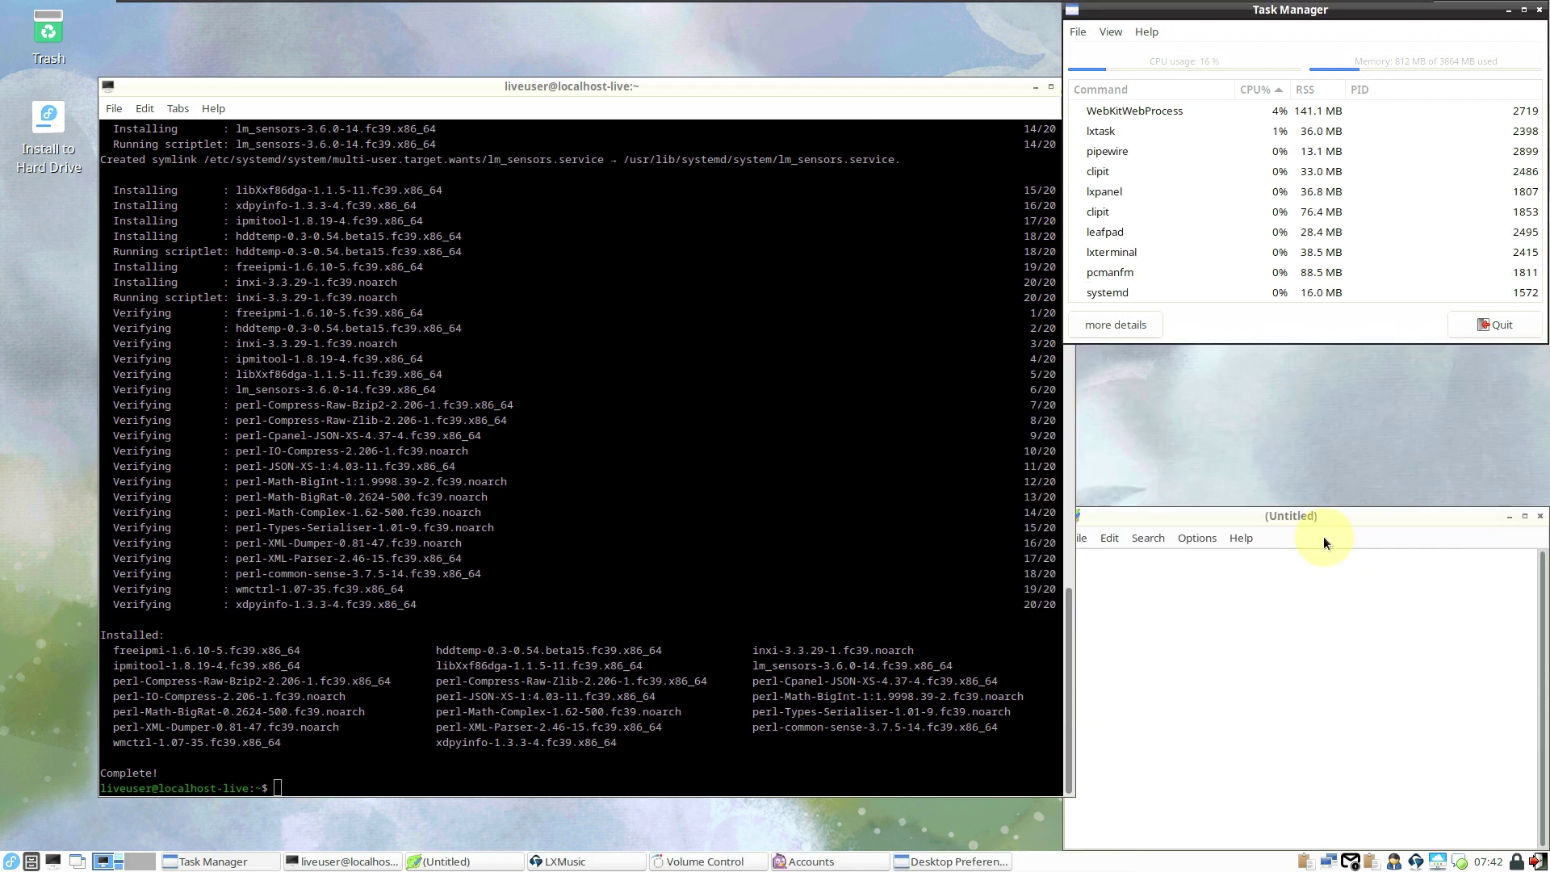
{"action": "left_click", "coordinate": [1263, 561]}
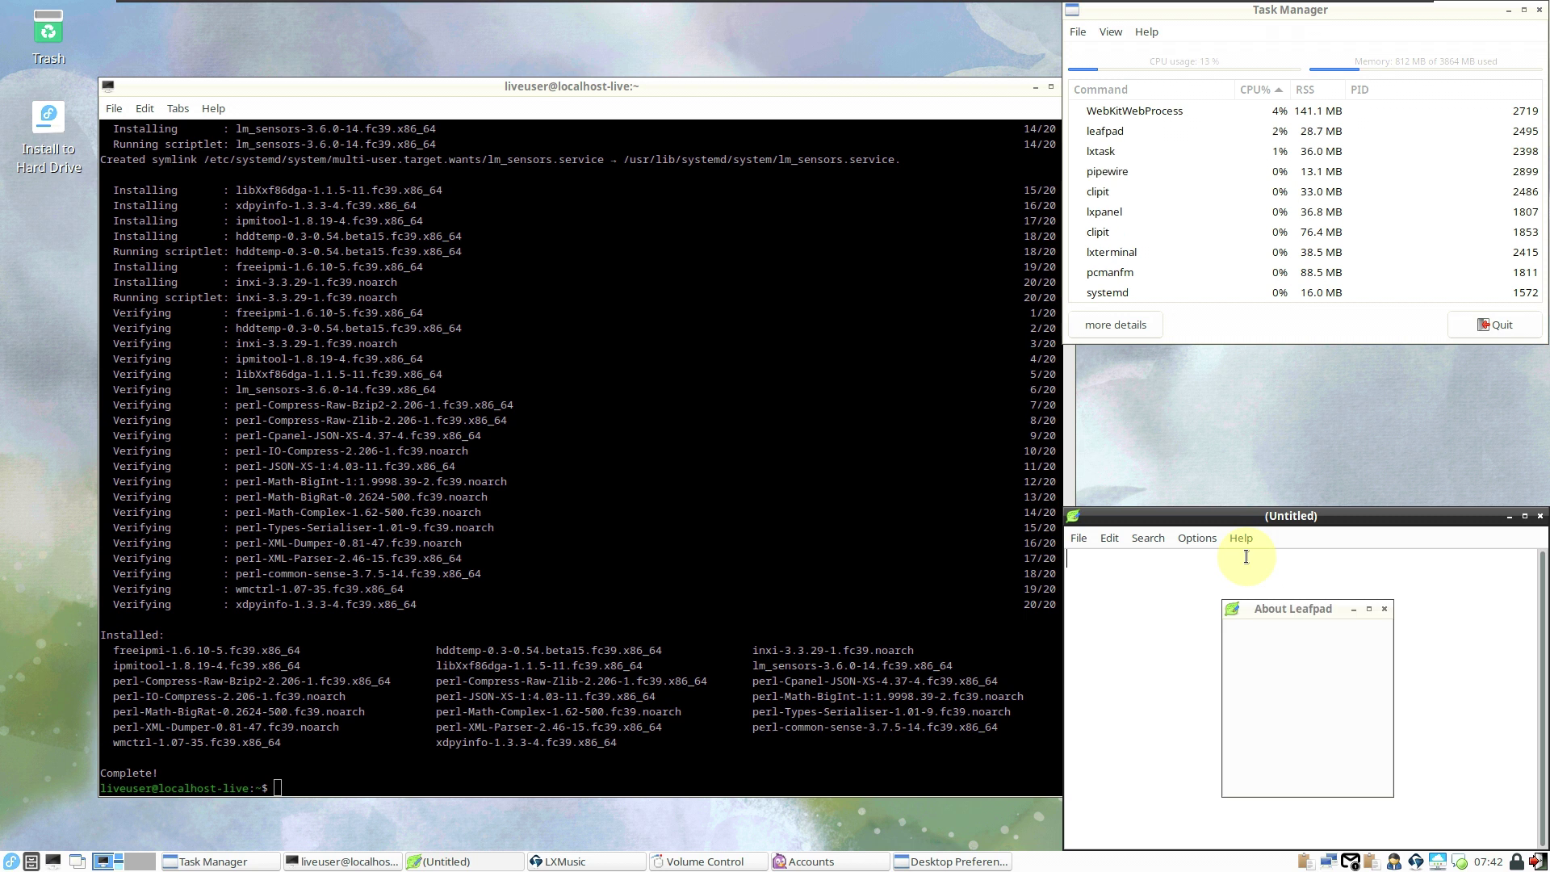
{"action": "left_click", "coordinate": [1375, 783]}
{"action": "right_click", "coordinate": [1262, 672]}
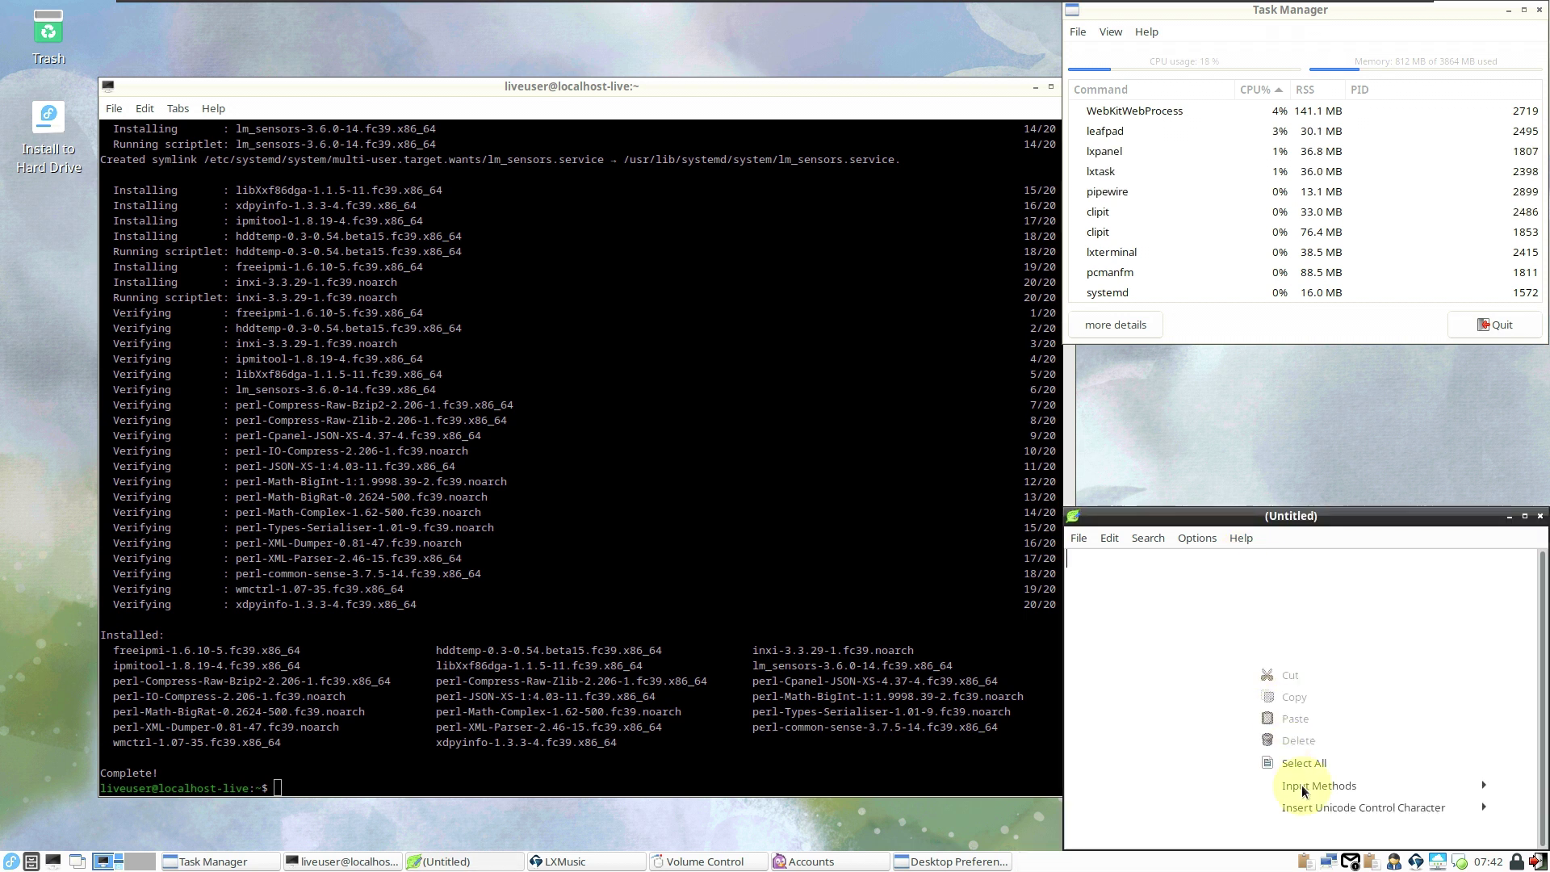
{"action": "left_click", "coordinate": [1084, 537]}
{"action": "left_click", "coordinate": [1082, 538]}
{"action": "left_click", "coordinate": [1107, 696]}
Run inxi, inxi -b and inxi -G in the terminal to view the system and graphics information
{"action": "left_click", "coordinate": [279, 776]}
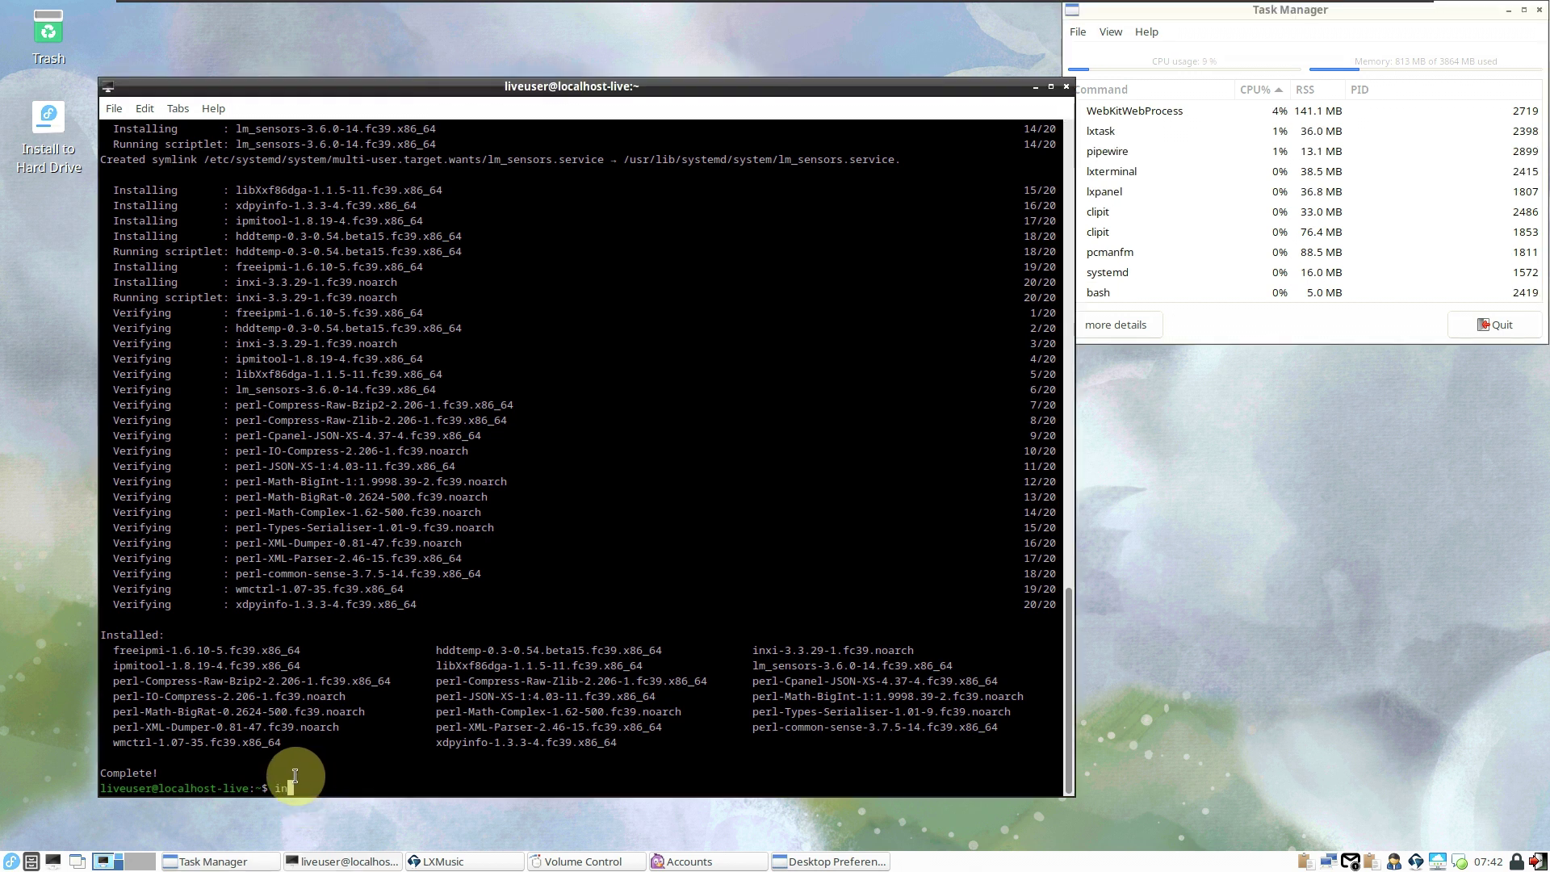
{"action": "type", "text": "inxi"}
{"action": "key", "text": "Return"}
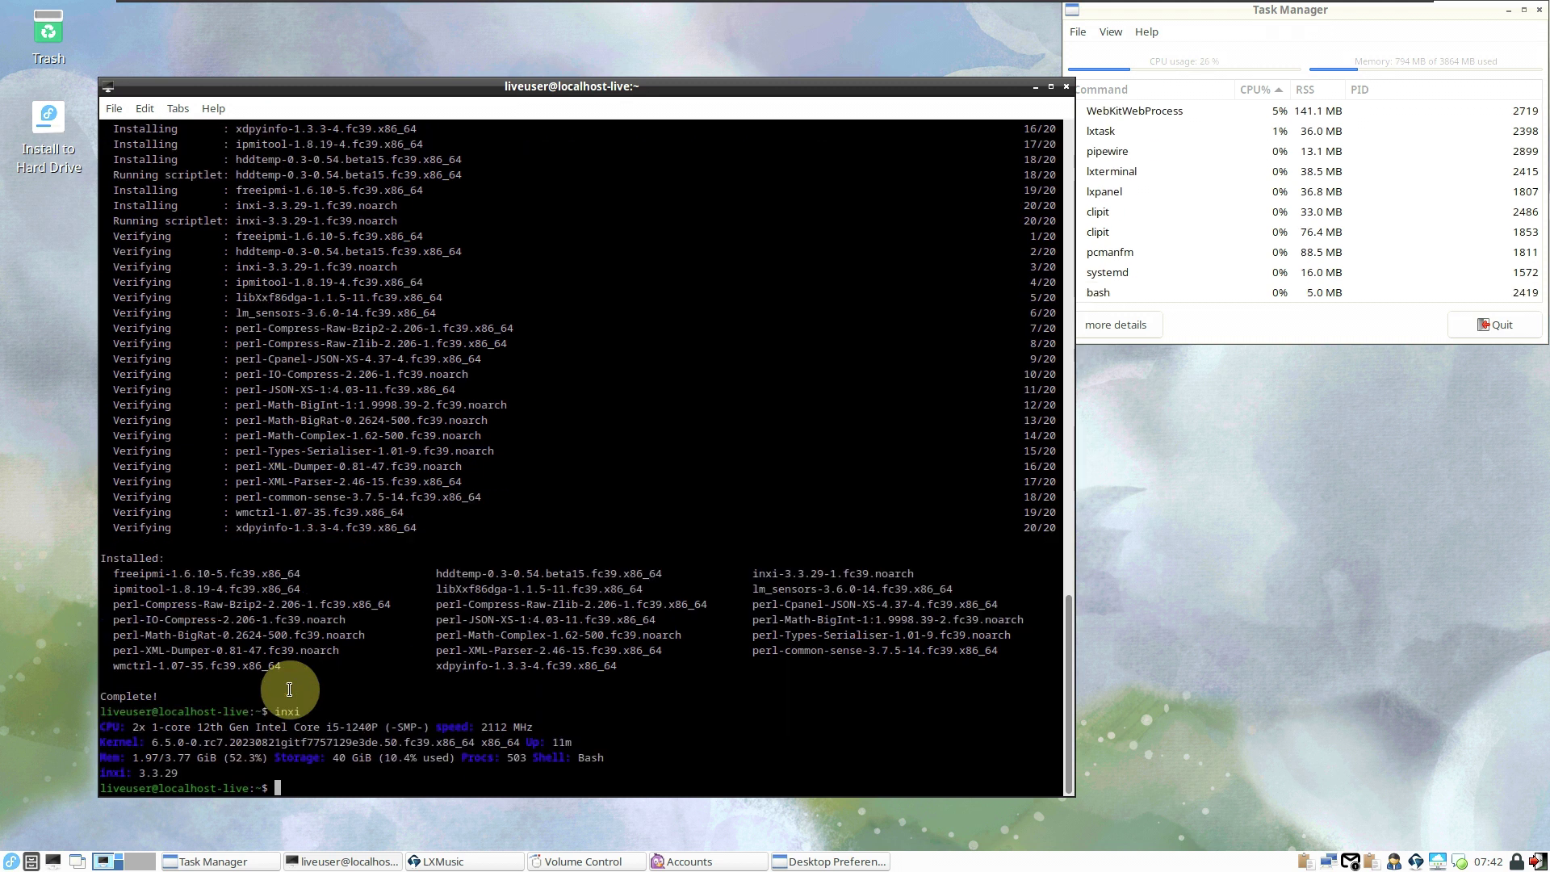
{"action": "type", "text": "inxi -b"}
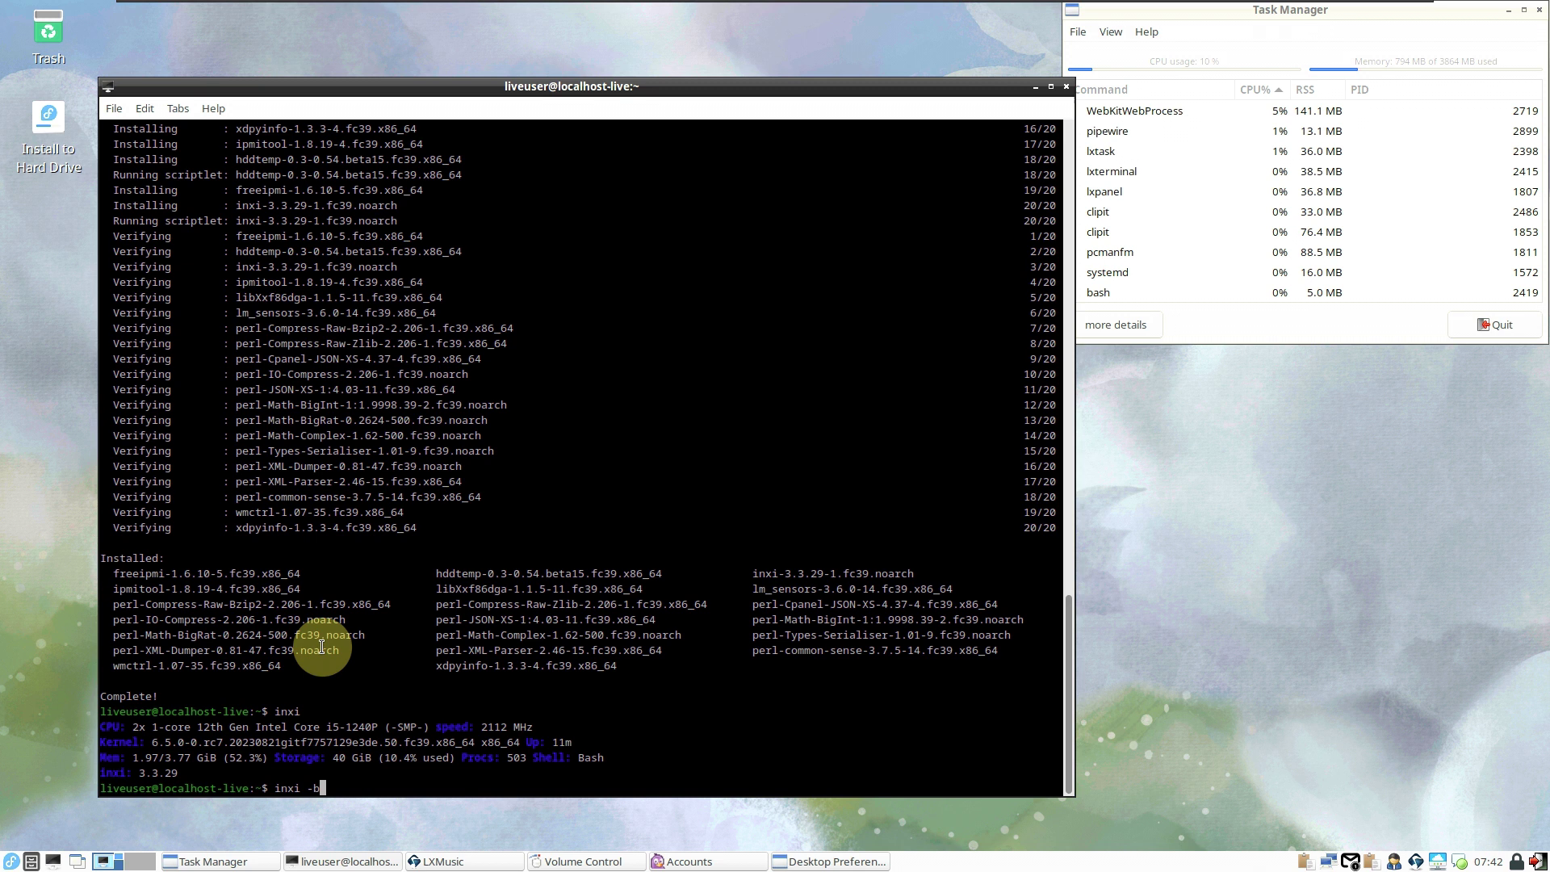
{"action": "key", "text": "Return"}
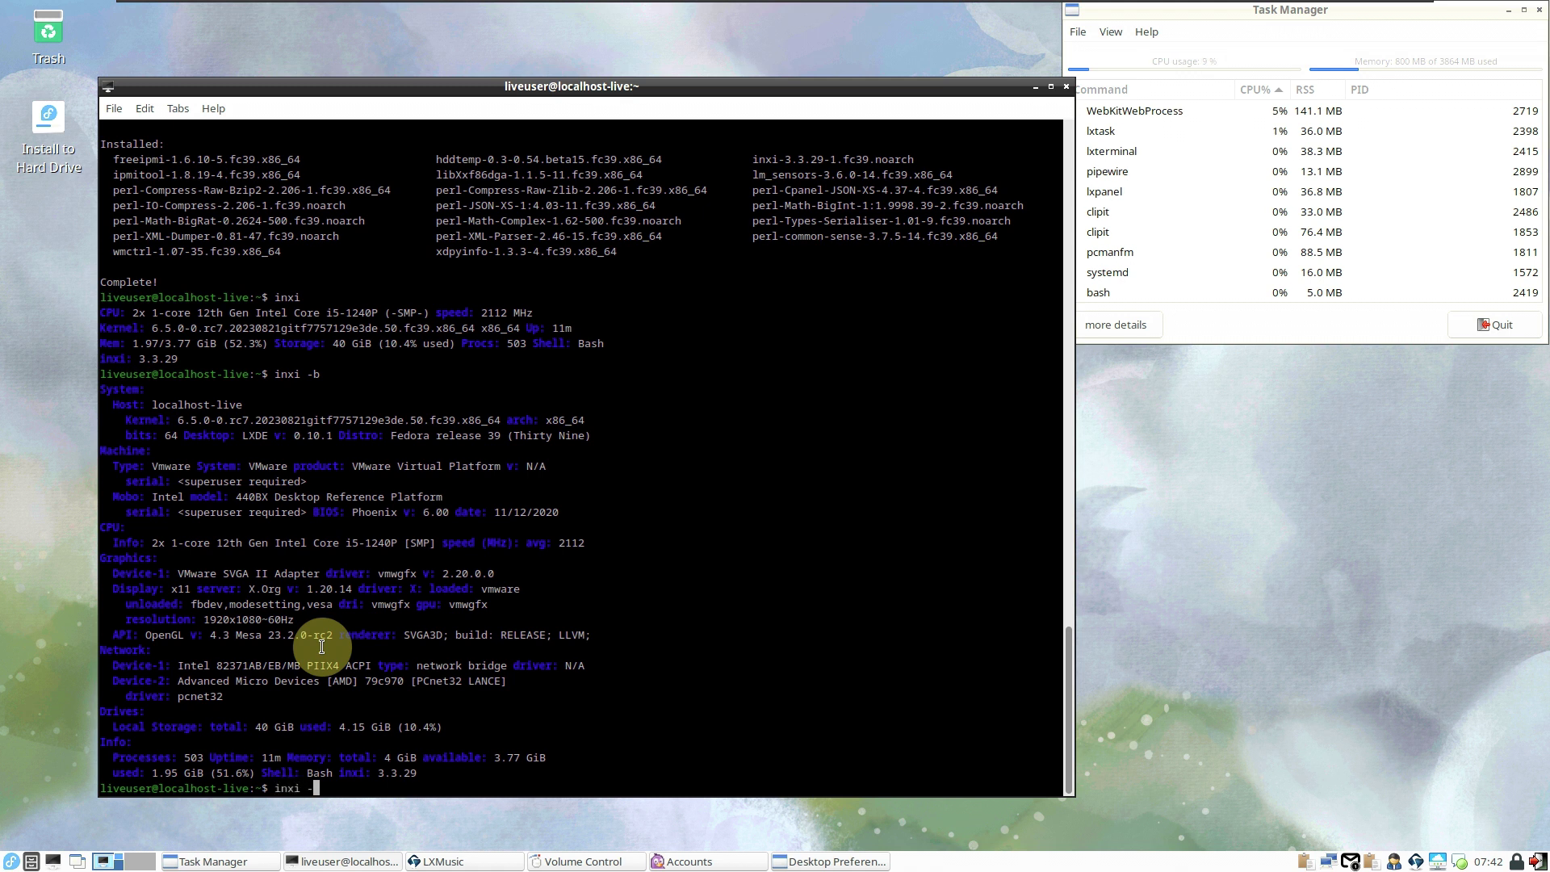
{"action": "key", "text": "Return"}
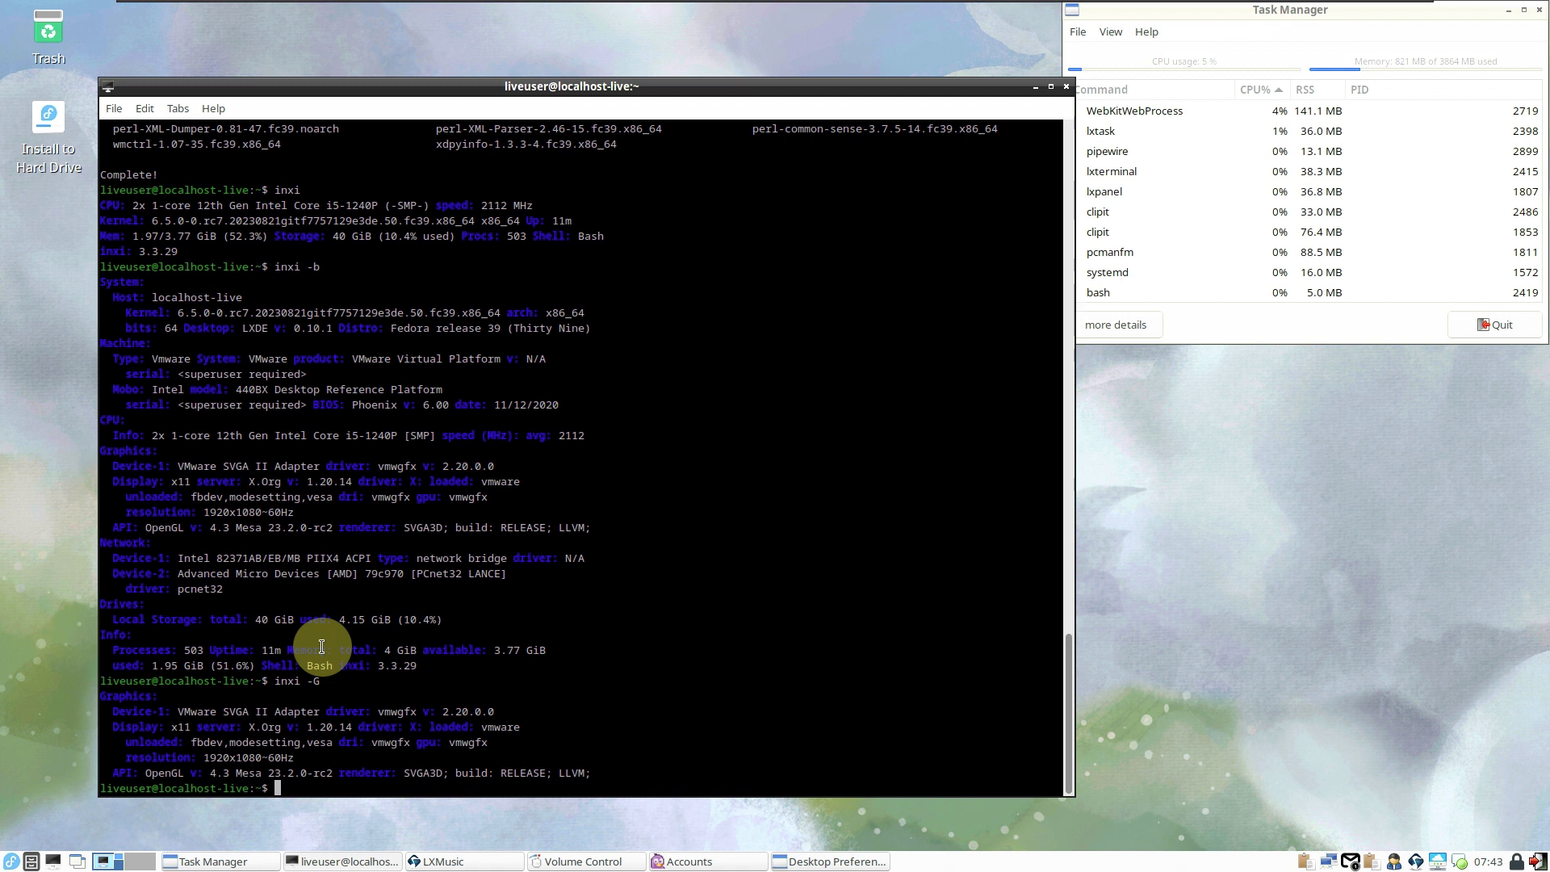
Display /etc/issue and the detailed inxi -sv8 report in the terminal, and exit the shell
{"action": "type", "text": "cat /etc/issue"}
{"action": "key", "text": "Return"}
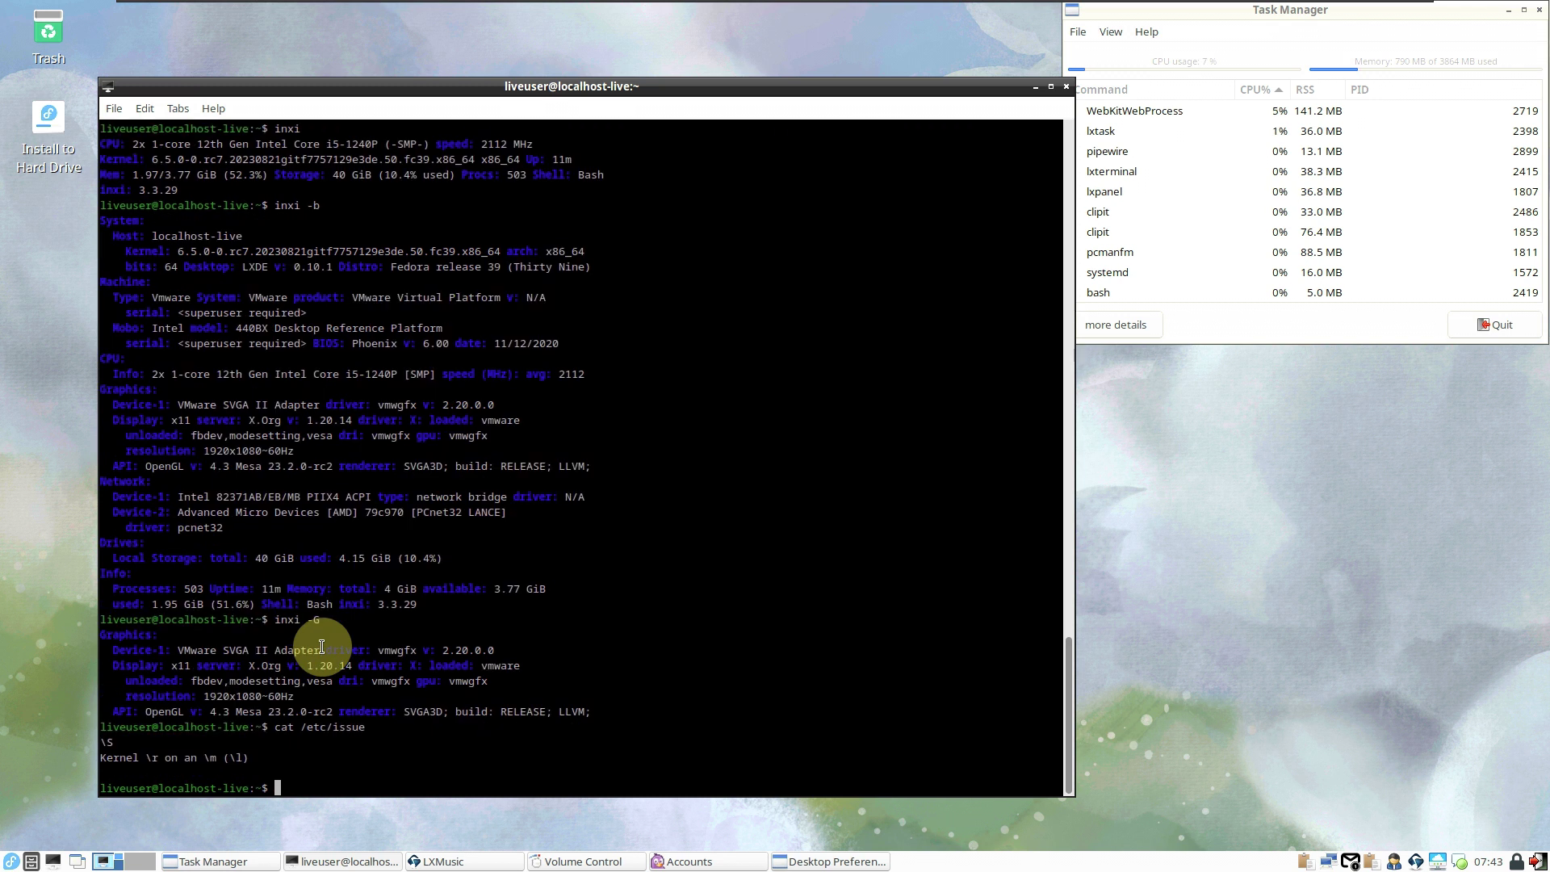
{"action": "type", "text": "inxi -sv8"}
{"action": "key", "text": "Return"}
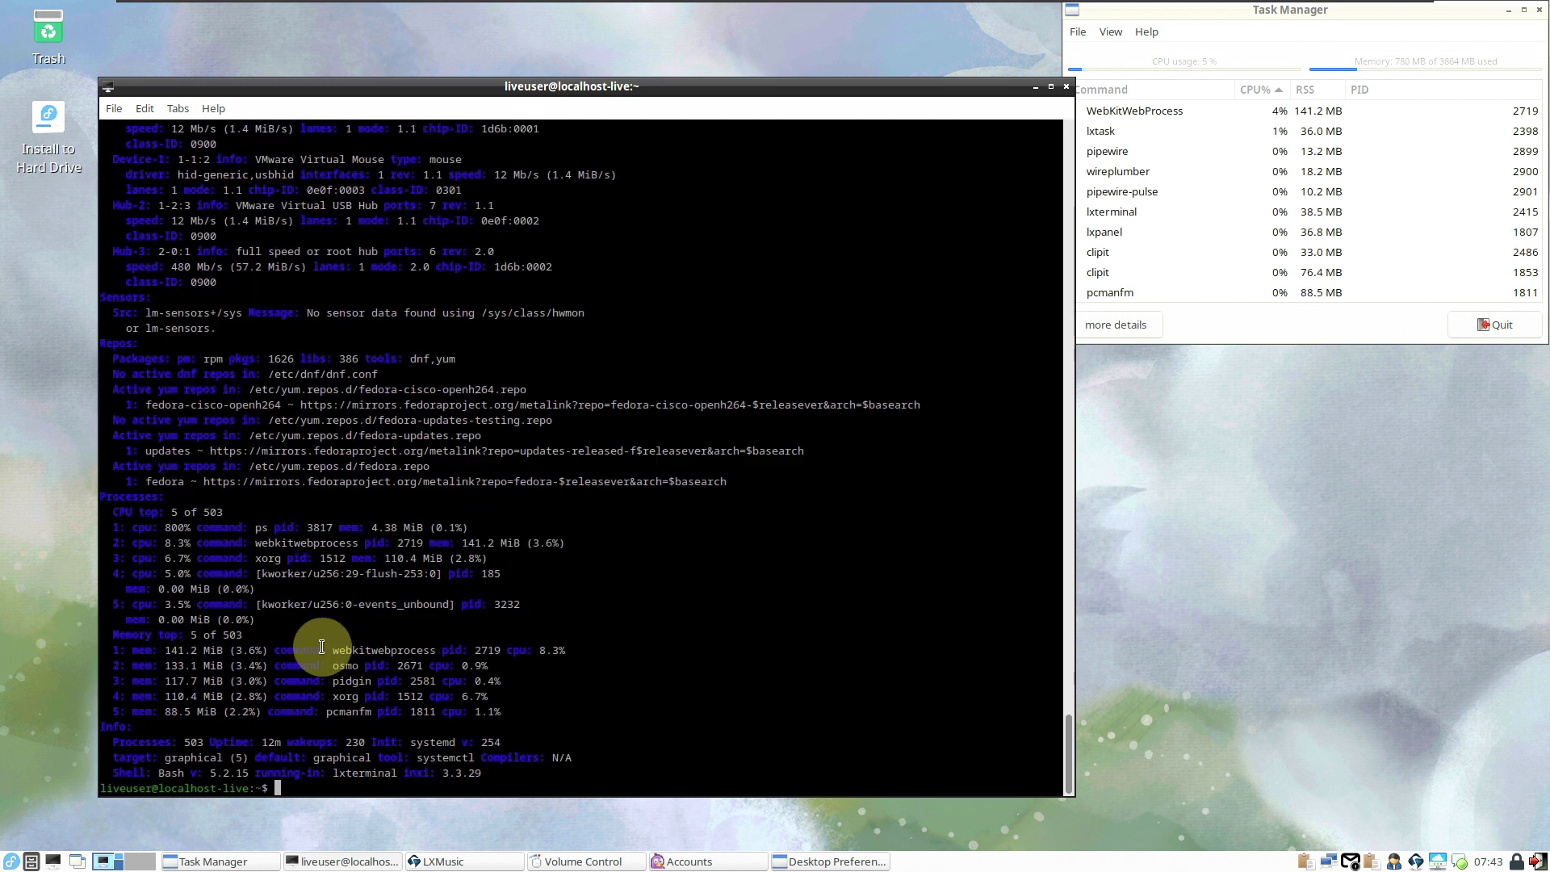
{"action": "type", "text": "exit"}
{"action": "key", "text": "Return"}
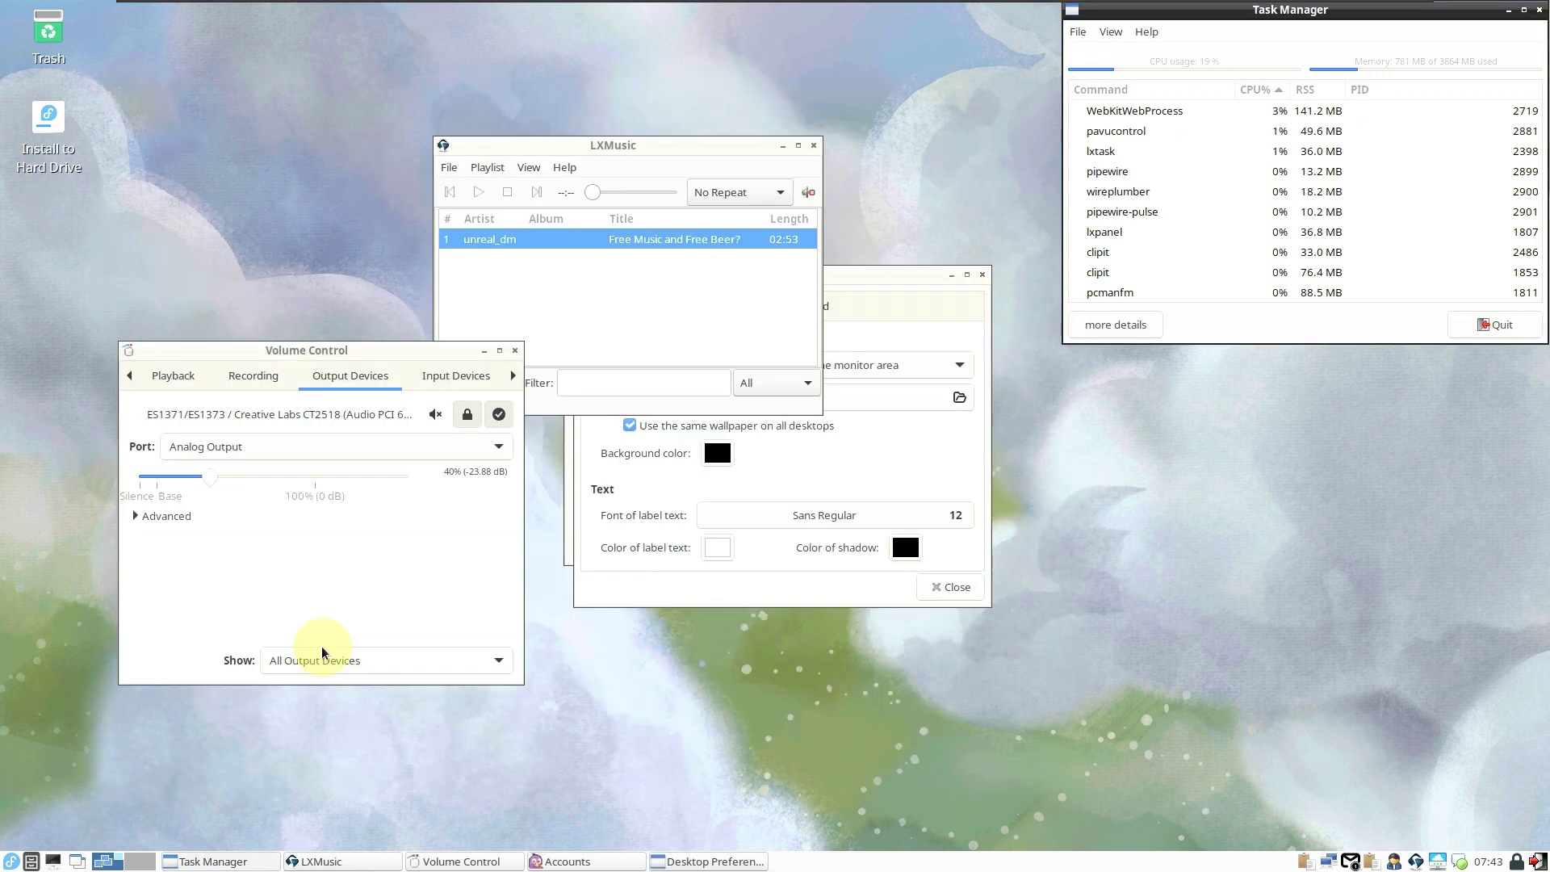
View the input devices in Volume Control, and close Volume Control, LXMusic, Desktop Preferences and Pidgin's Accounts window
{"action": "left_click", "coordinate": [447, 376]}
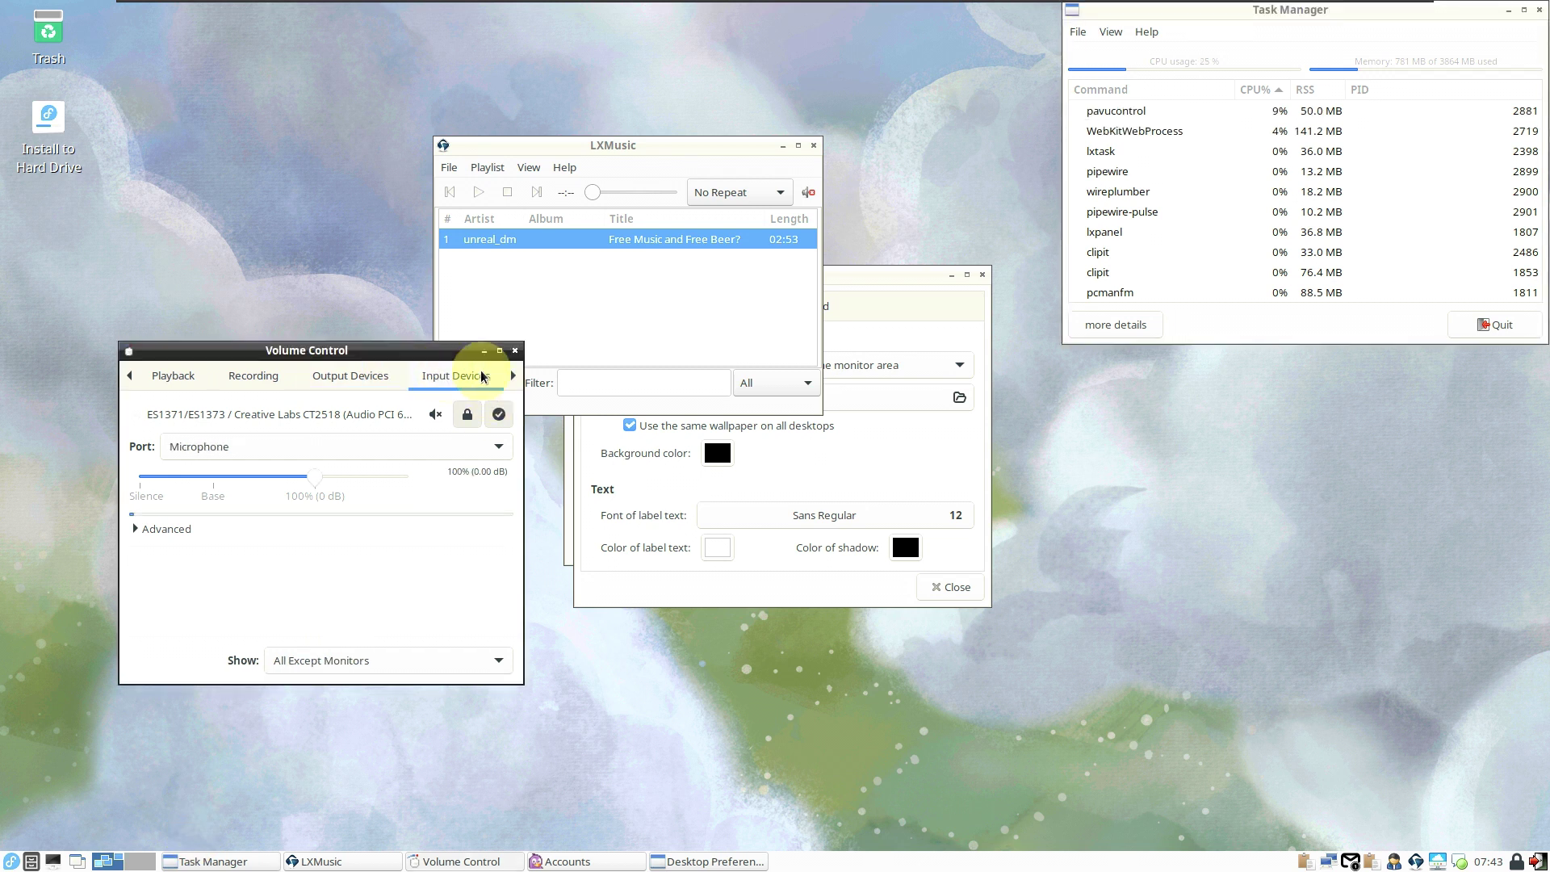
{"action": "left_click", "coordinate": [514, 350]}
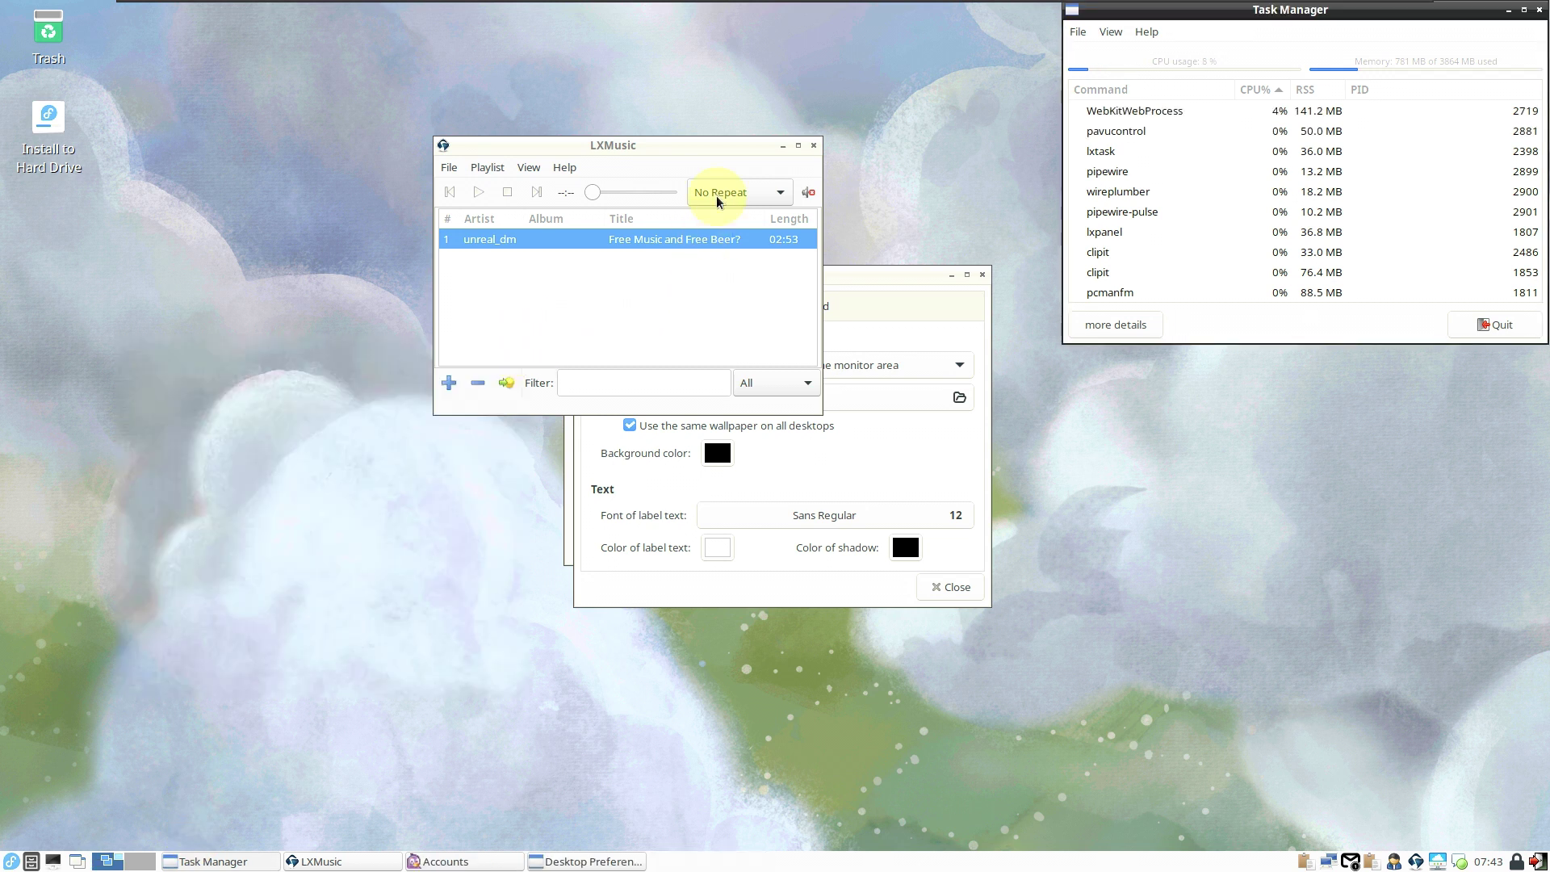
{"action": "left_click", "coordinate": [565, 174]}
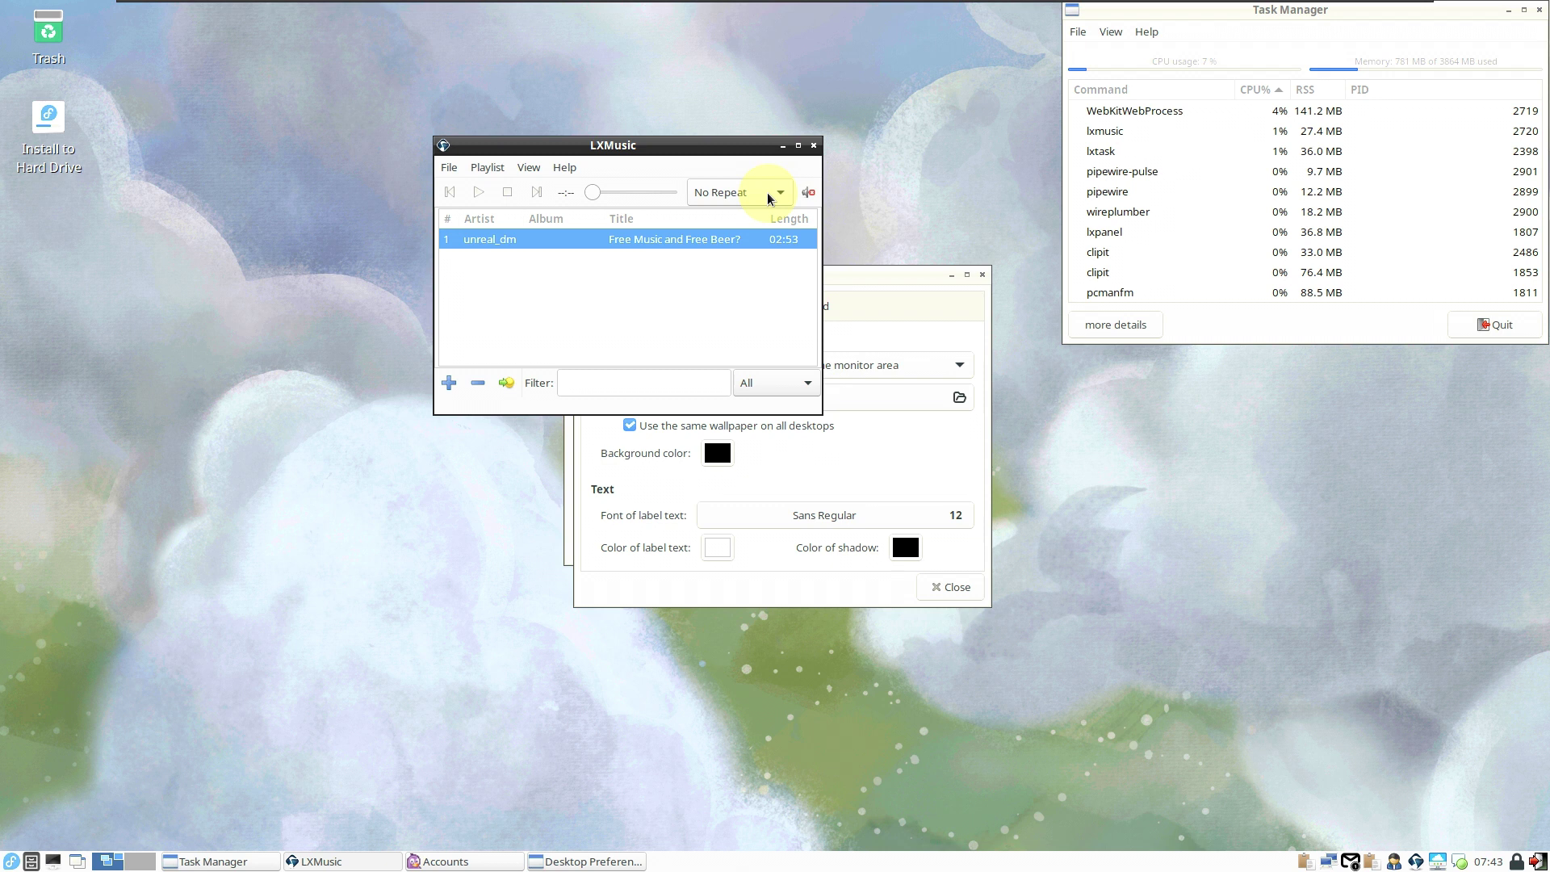
{"action": "left_click", "coordinate": [813, 145]}
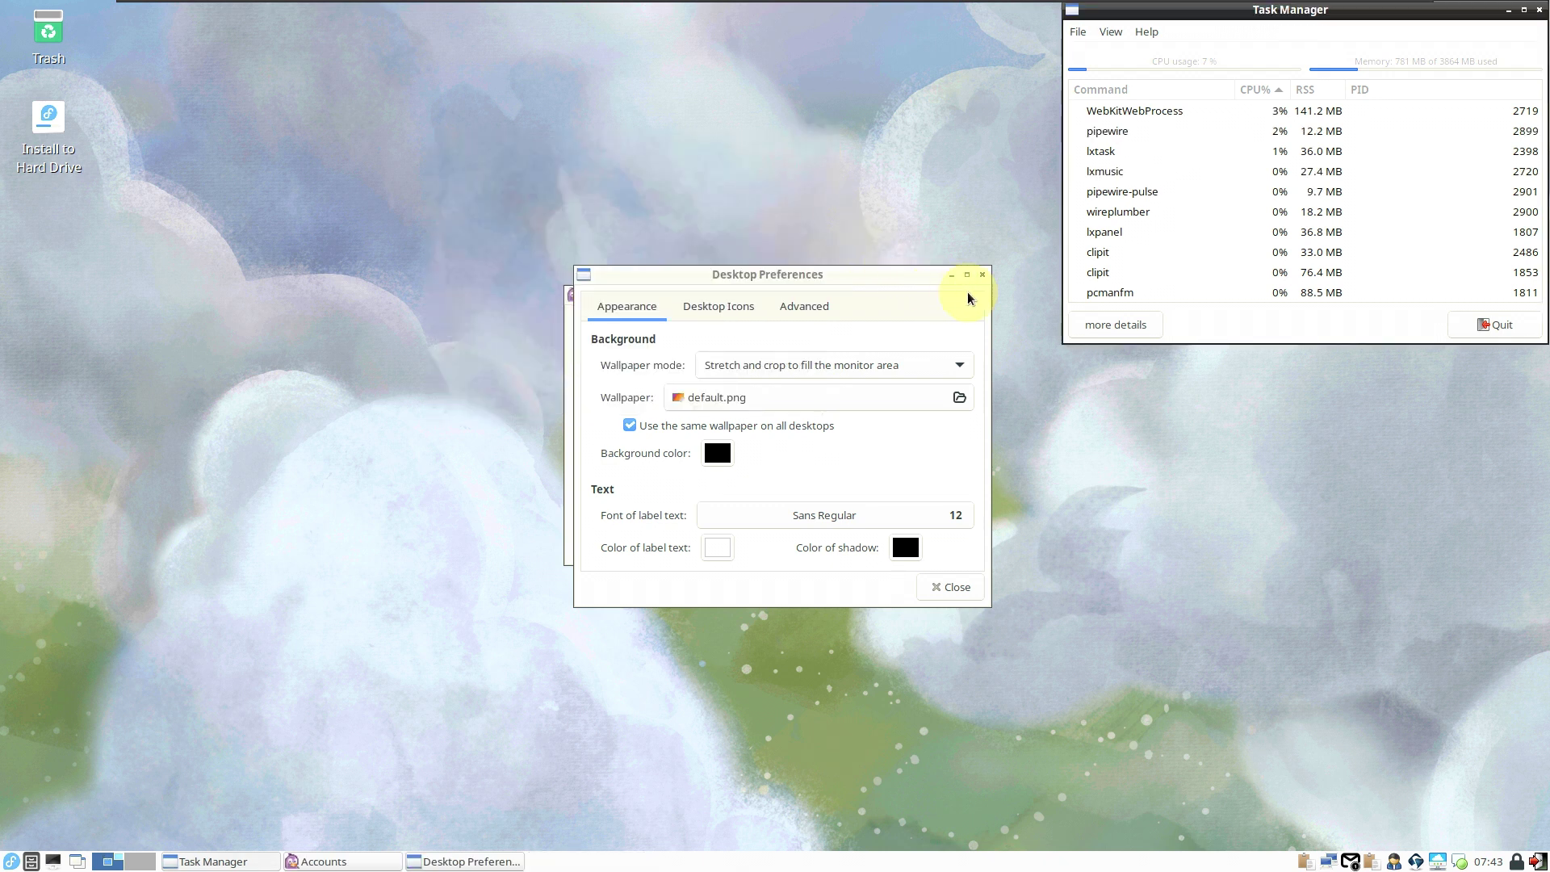
{"action": "left_click", "coordinate": [982, 274]}
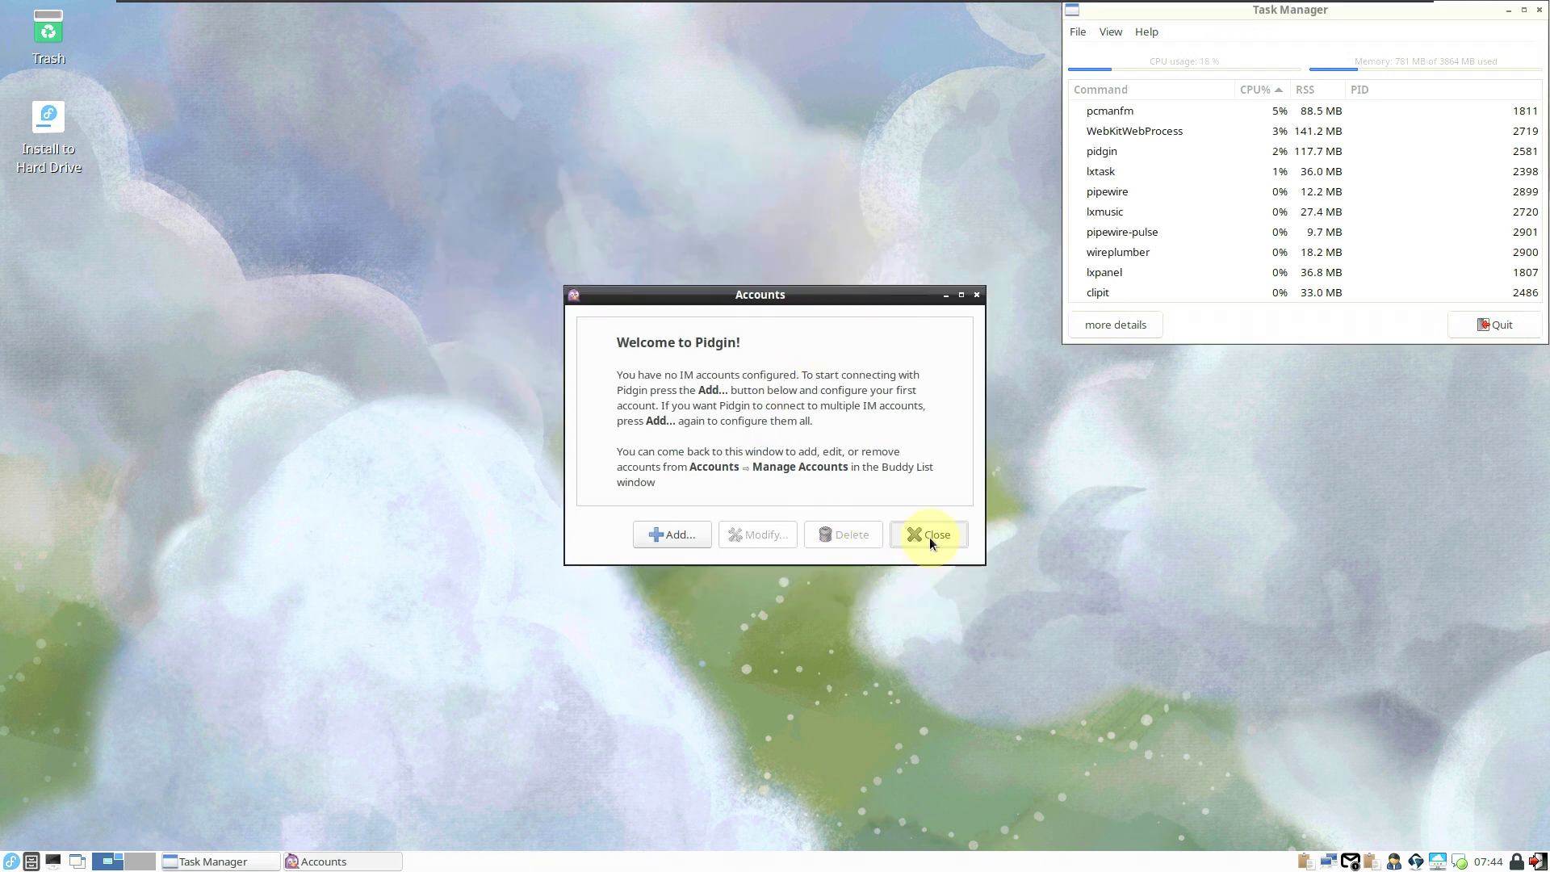
{"action": "left_click", "coordinate": [928, 536]}
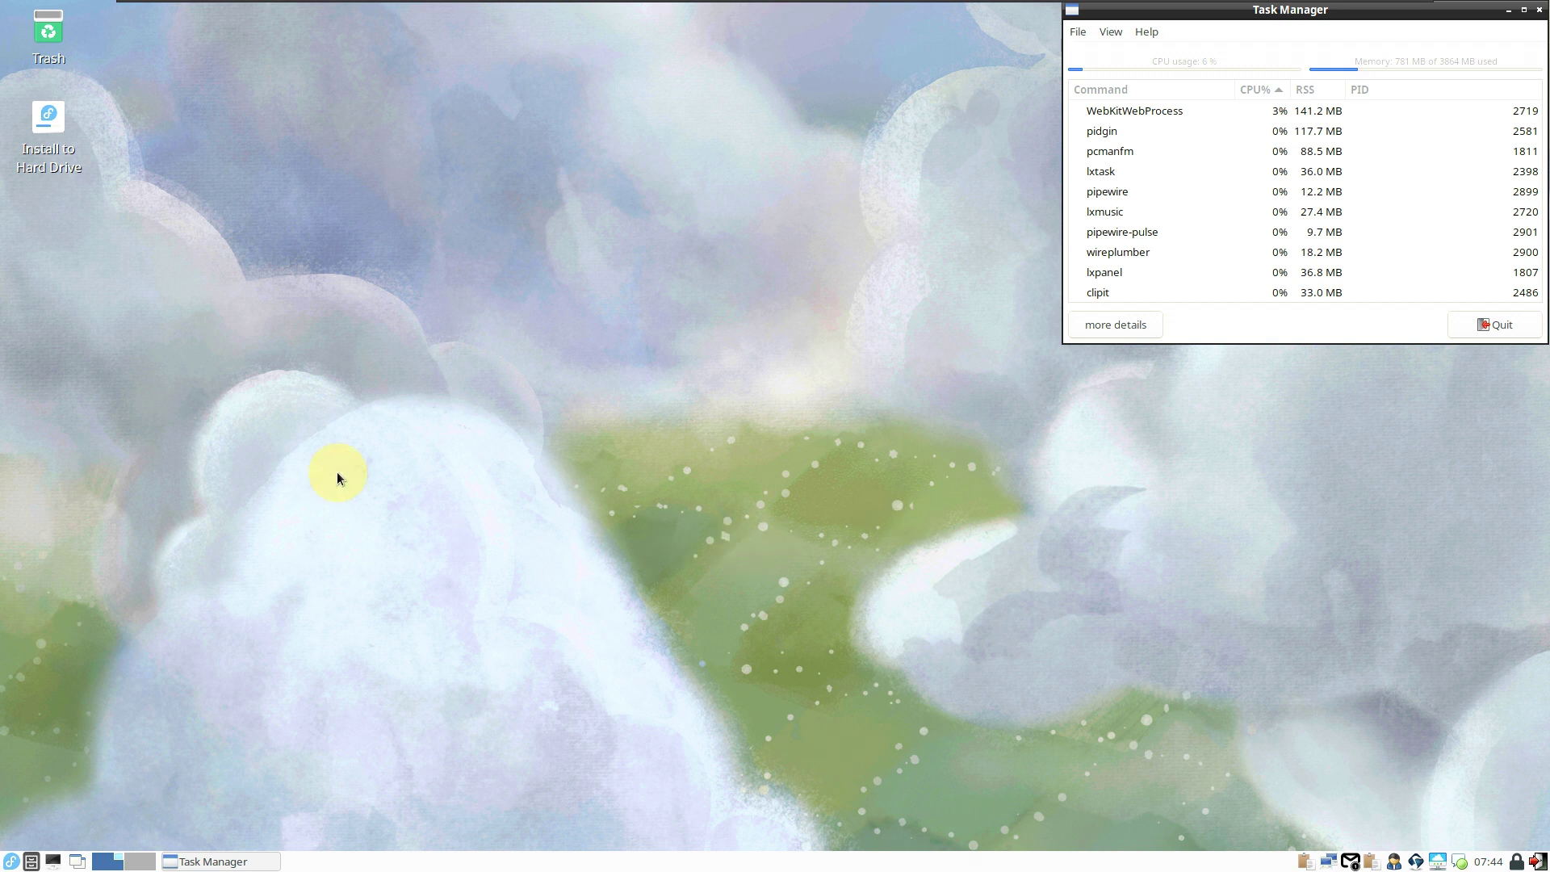
Maximize Task Manager, look through the full list of running processes, and close it
{"action": "left_click", "coordinate": [1524, 10]}
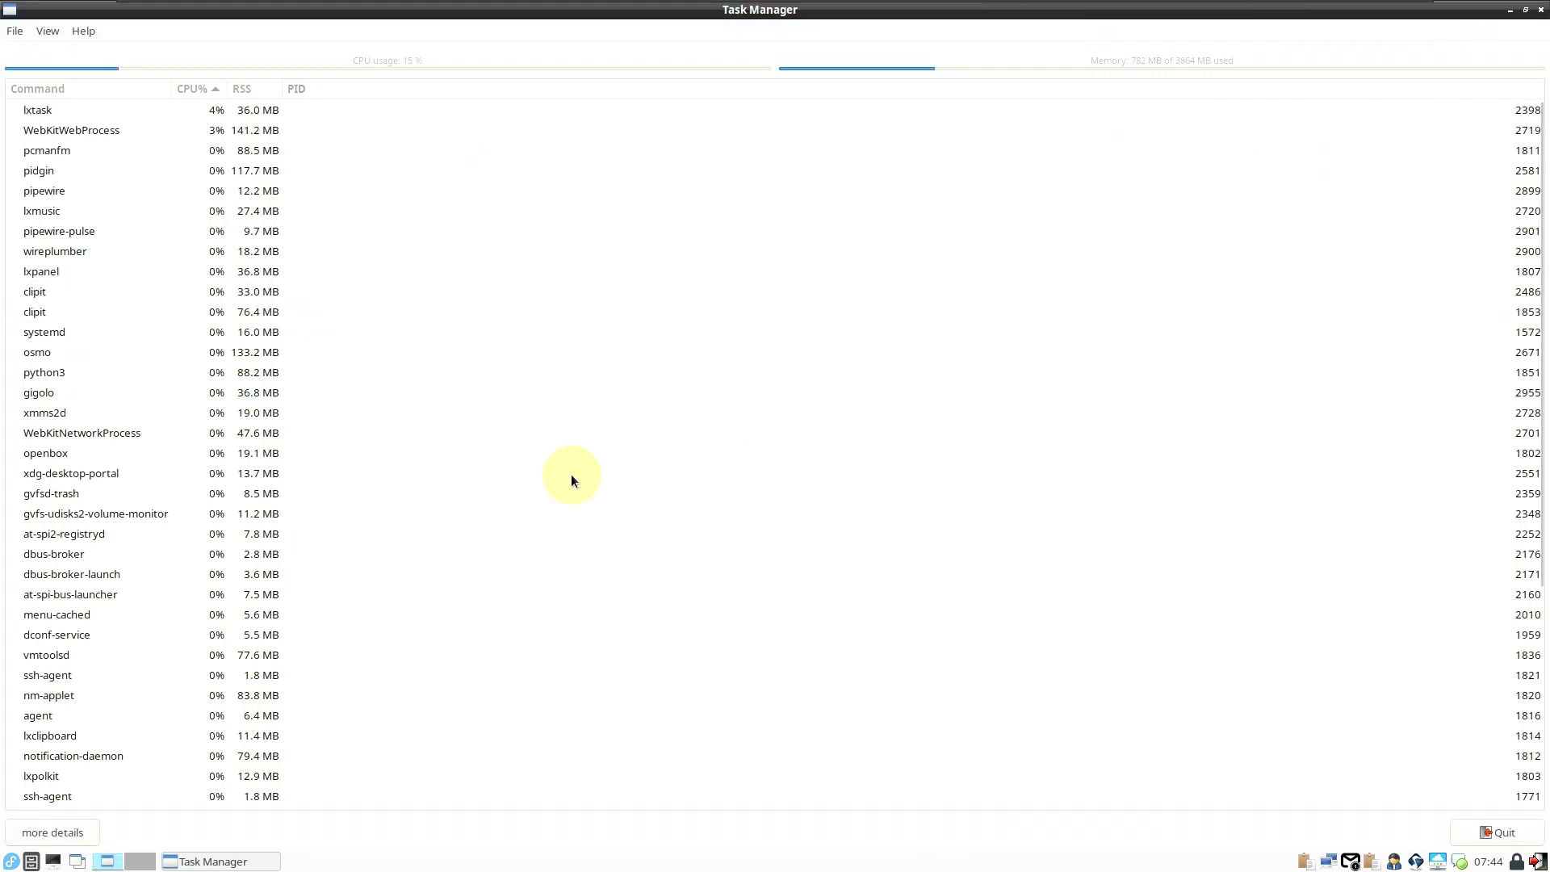
{"action": "scroll", "coordinate": [551, 639], "scroll_direction": "down", "scroll_amount": 5}
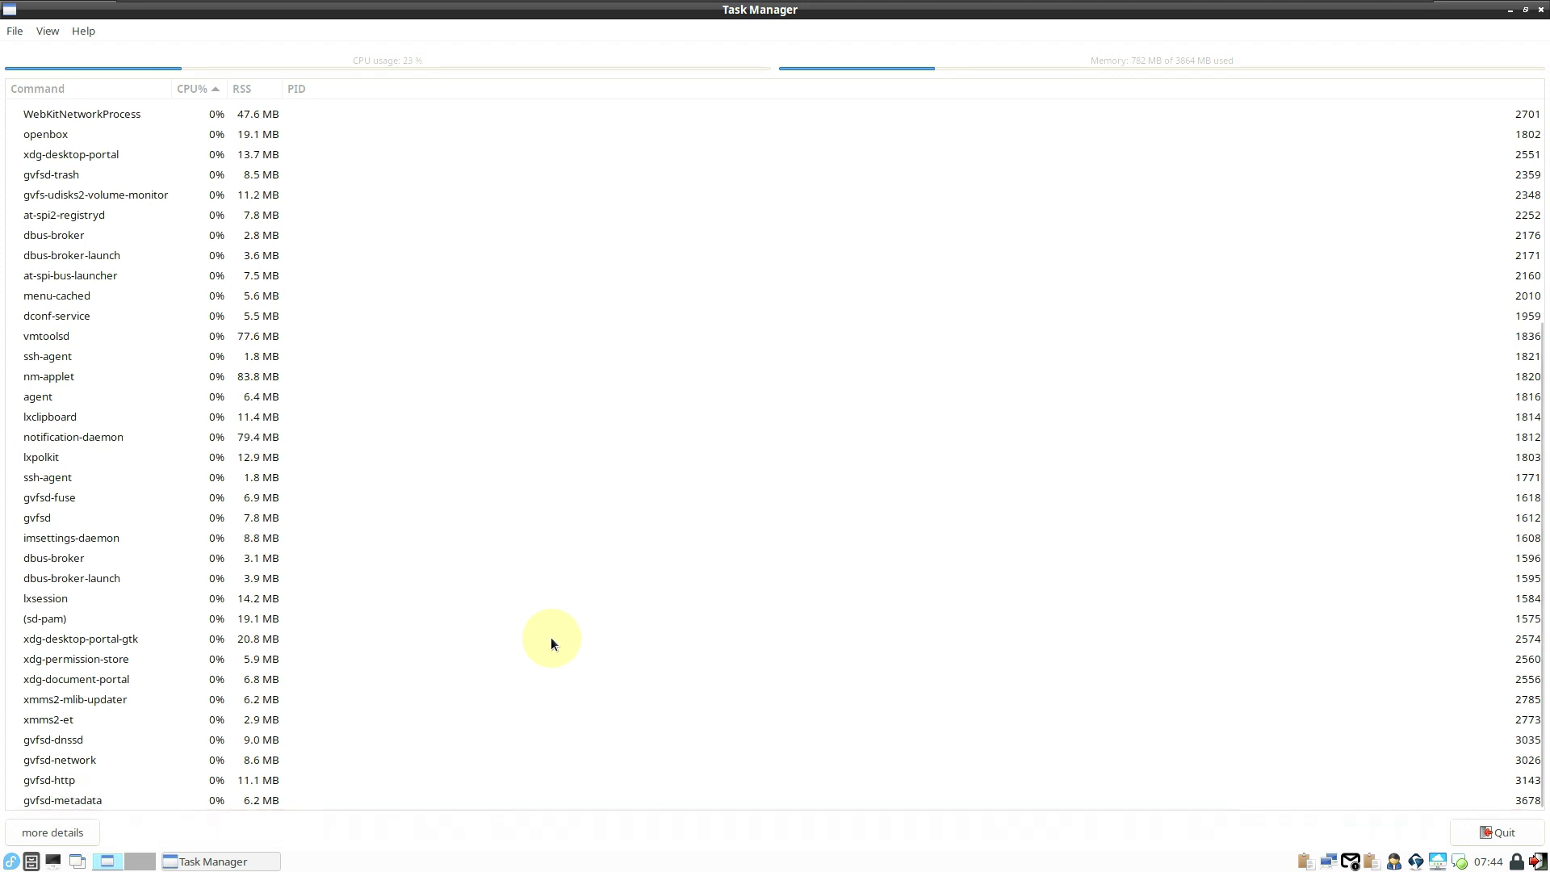
{"action": "scroll", "coordinate": [550, 643], "scroll_direction": "up", "scroll_amount": 5}
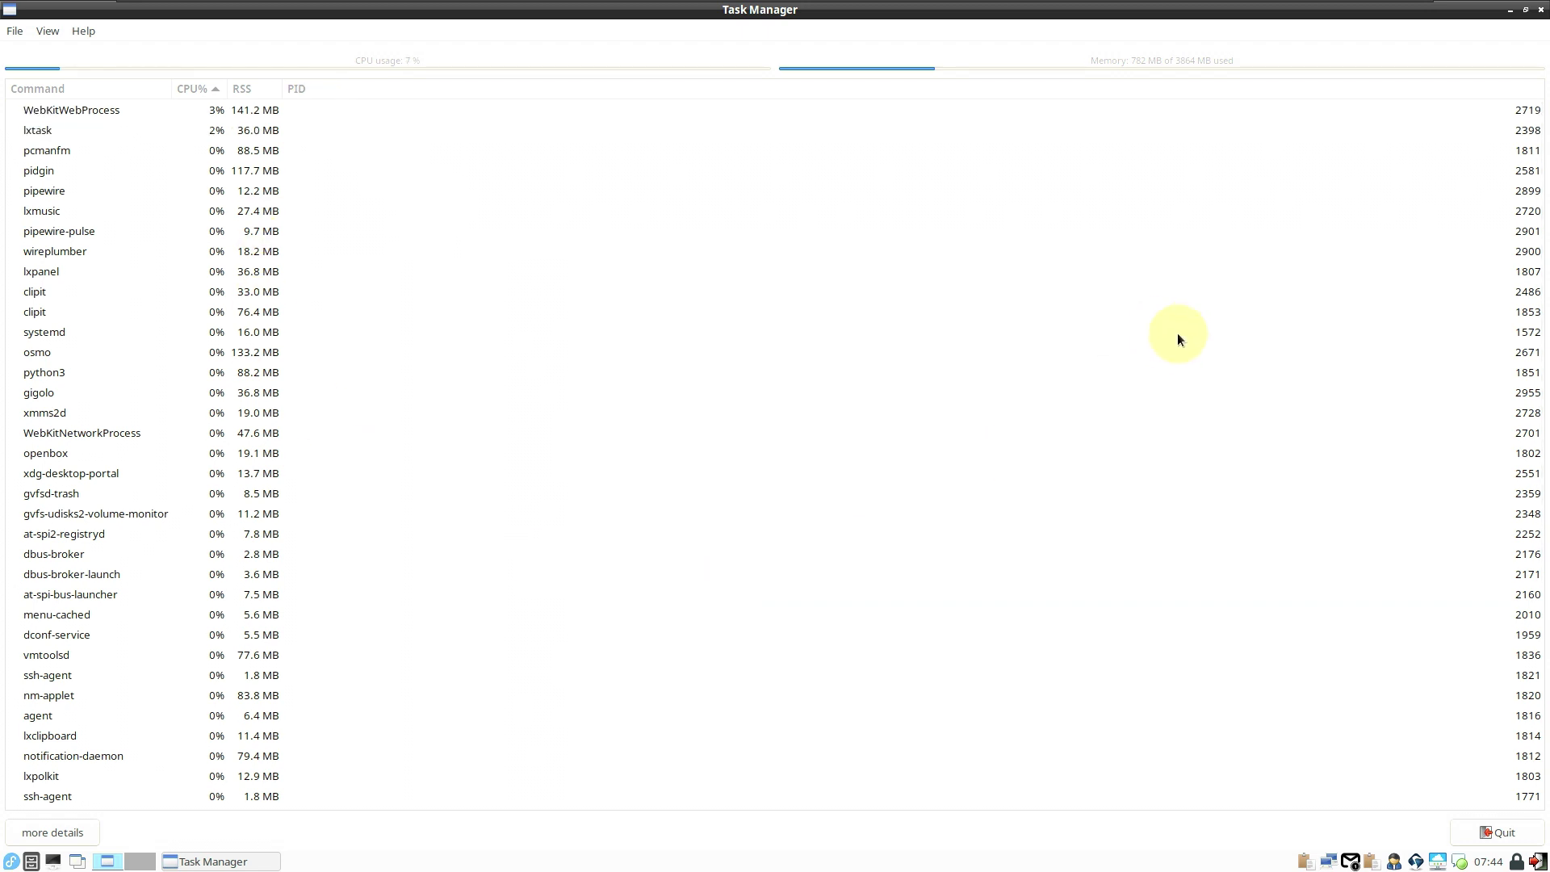
{"action": "left_click", "coordinate": [1540, 10]}
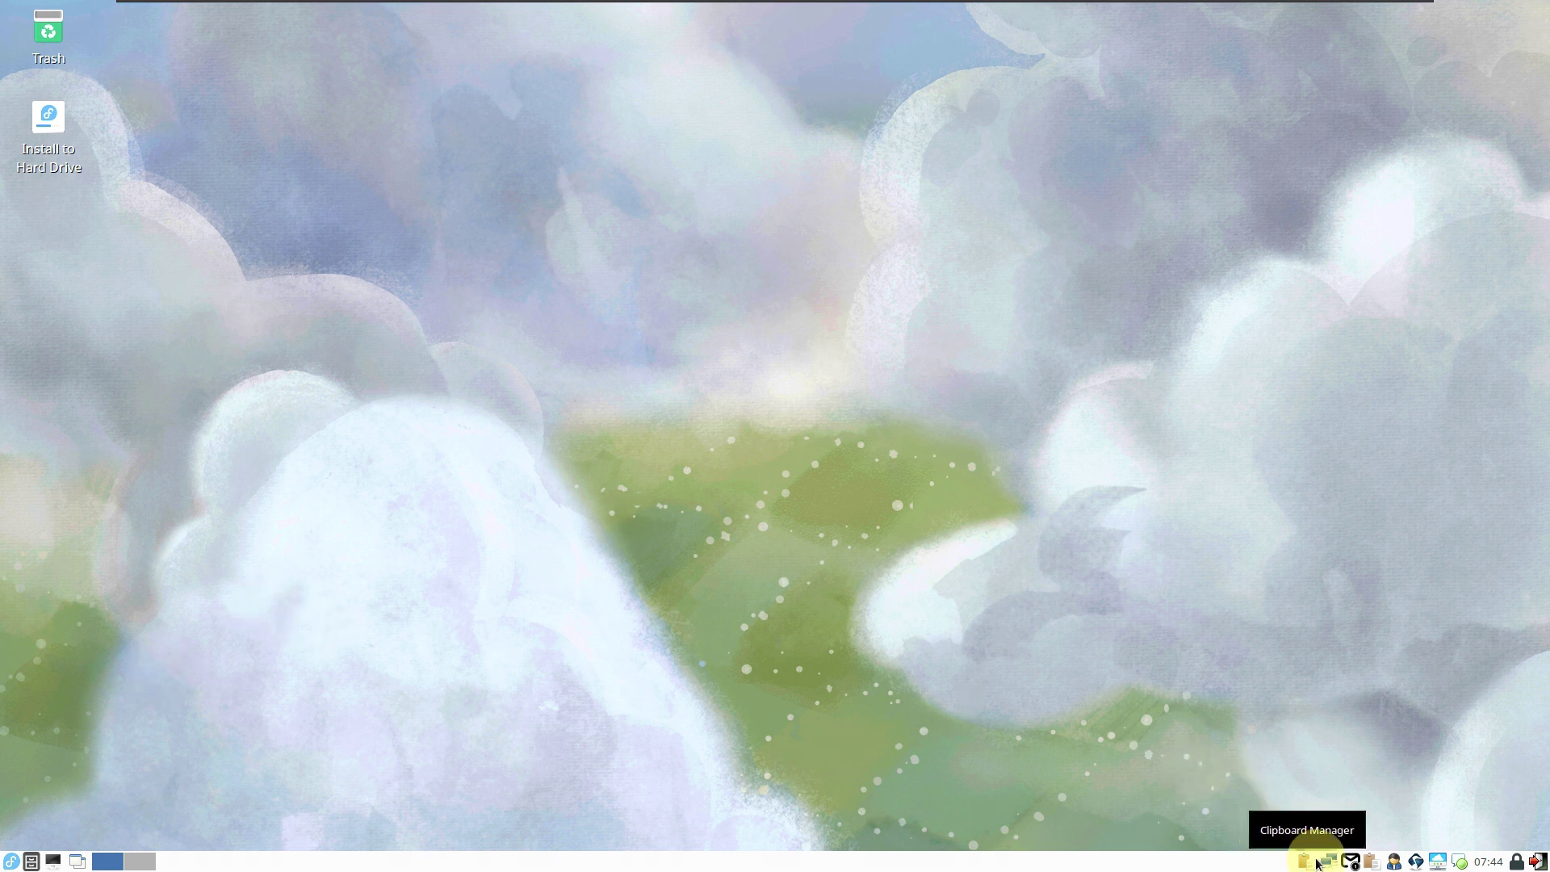
Look through the clipboard manager's history, actions, exclude and hotkey preferences, and cancel without changes
{"action": "left_click", "coordinate": [1349, 862]}
{"action": "left_click", "coordinate": [1372, 863]}
{"action": "left_click", "coordinate": [1374, 863]}
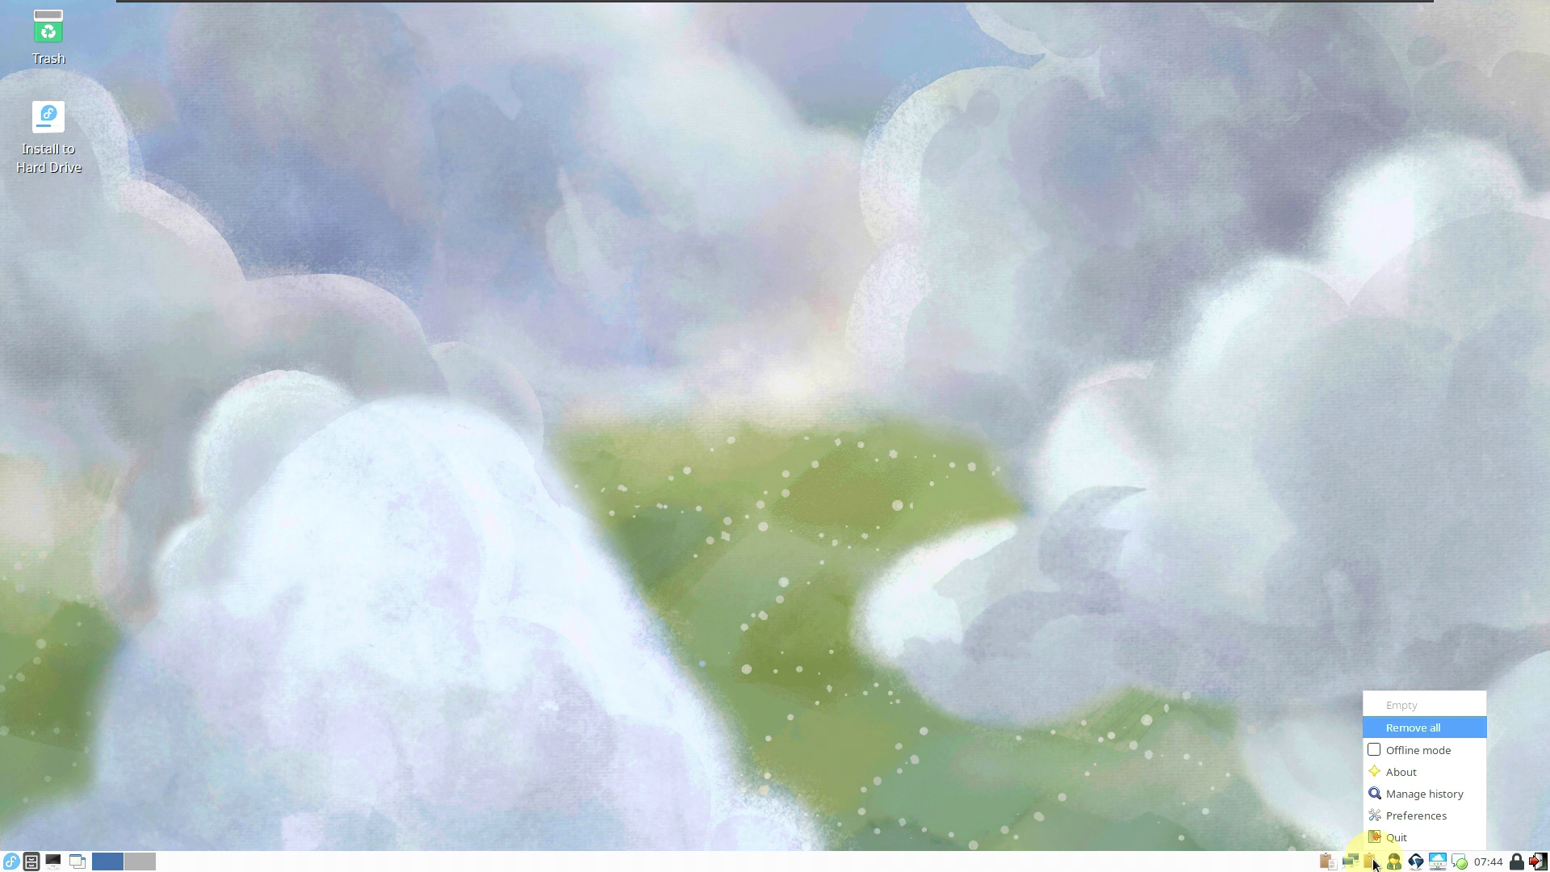
{"action": "left_click", "coordinate": [1383, 816]}
{"action": "left_click", "coordinate": [1382, 859]}
{"action": "key", "text": "Escape"}
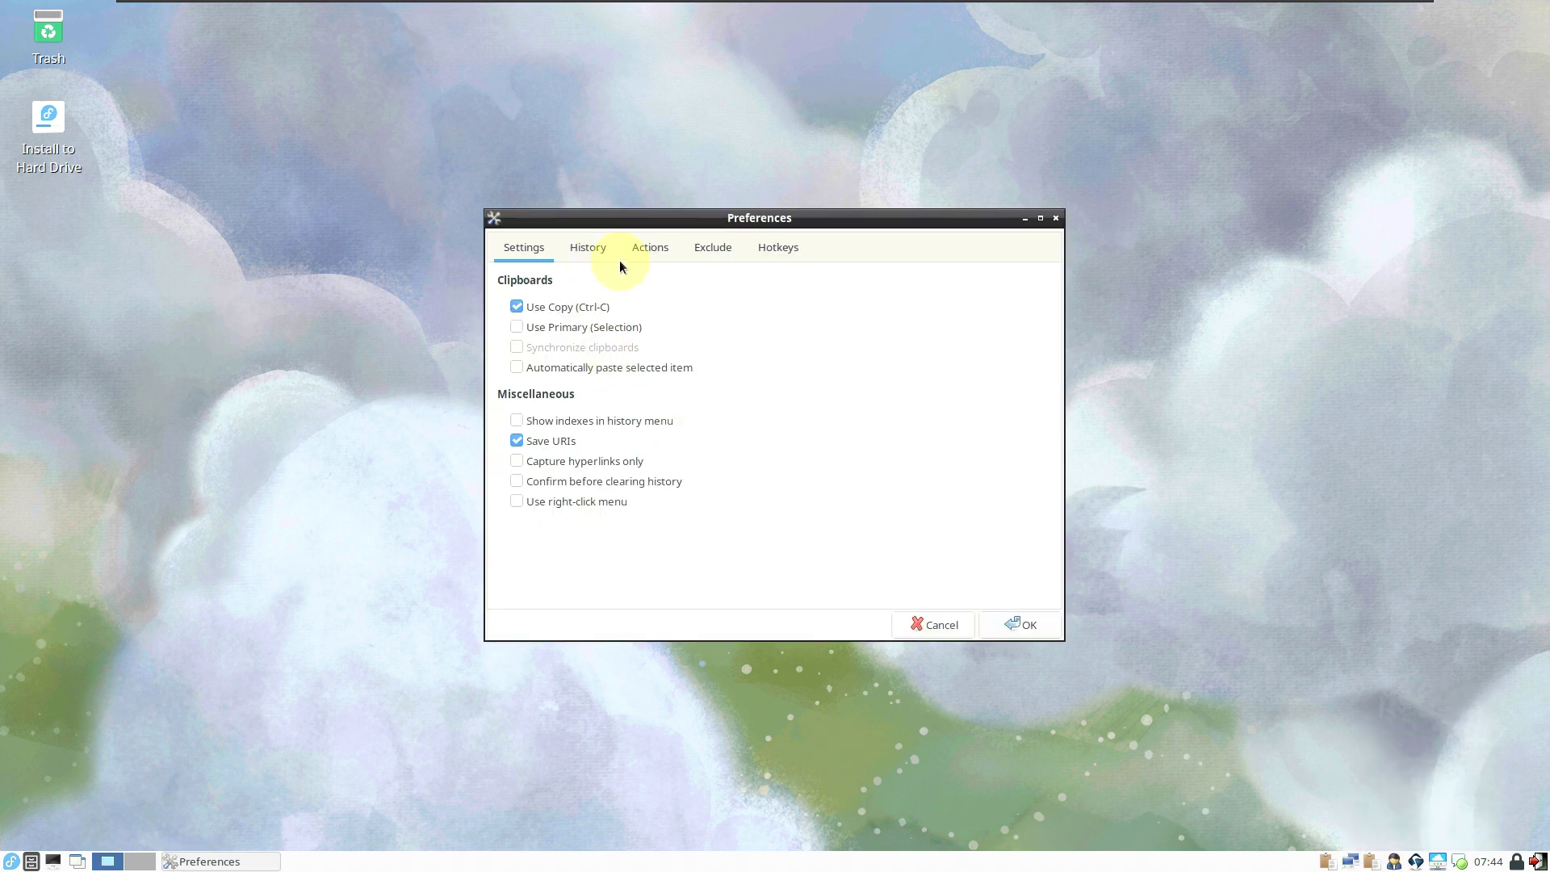
{"action": "left_click", "coordinate": [587, 249]}
{"action": "left_click", "coordinate": [649, 247]}
{"action": "left_click", "coordinate": [713, 247]}
{"action": "left_click", "coordinate": [778, 247]}
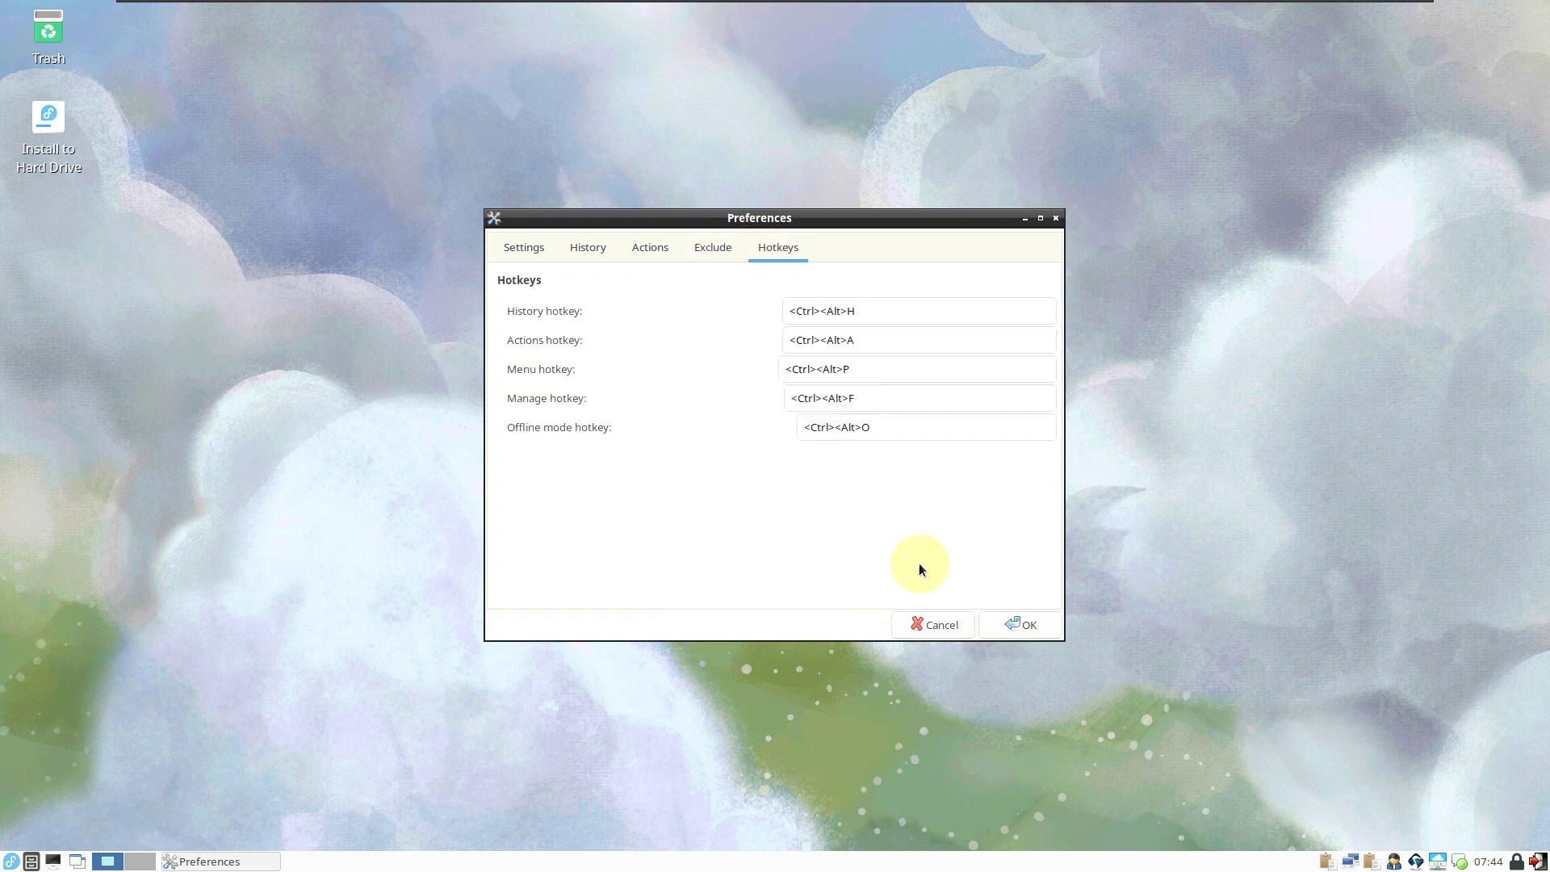
{"action": "left_click", "coordinate": [940, 624]}
Open Gigolo to view the available volumes, and close its window
{"action": "left_click", "coordinate": [1437, 861]}
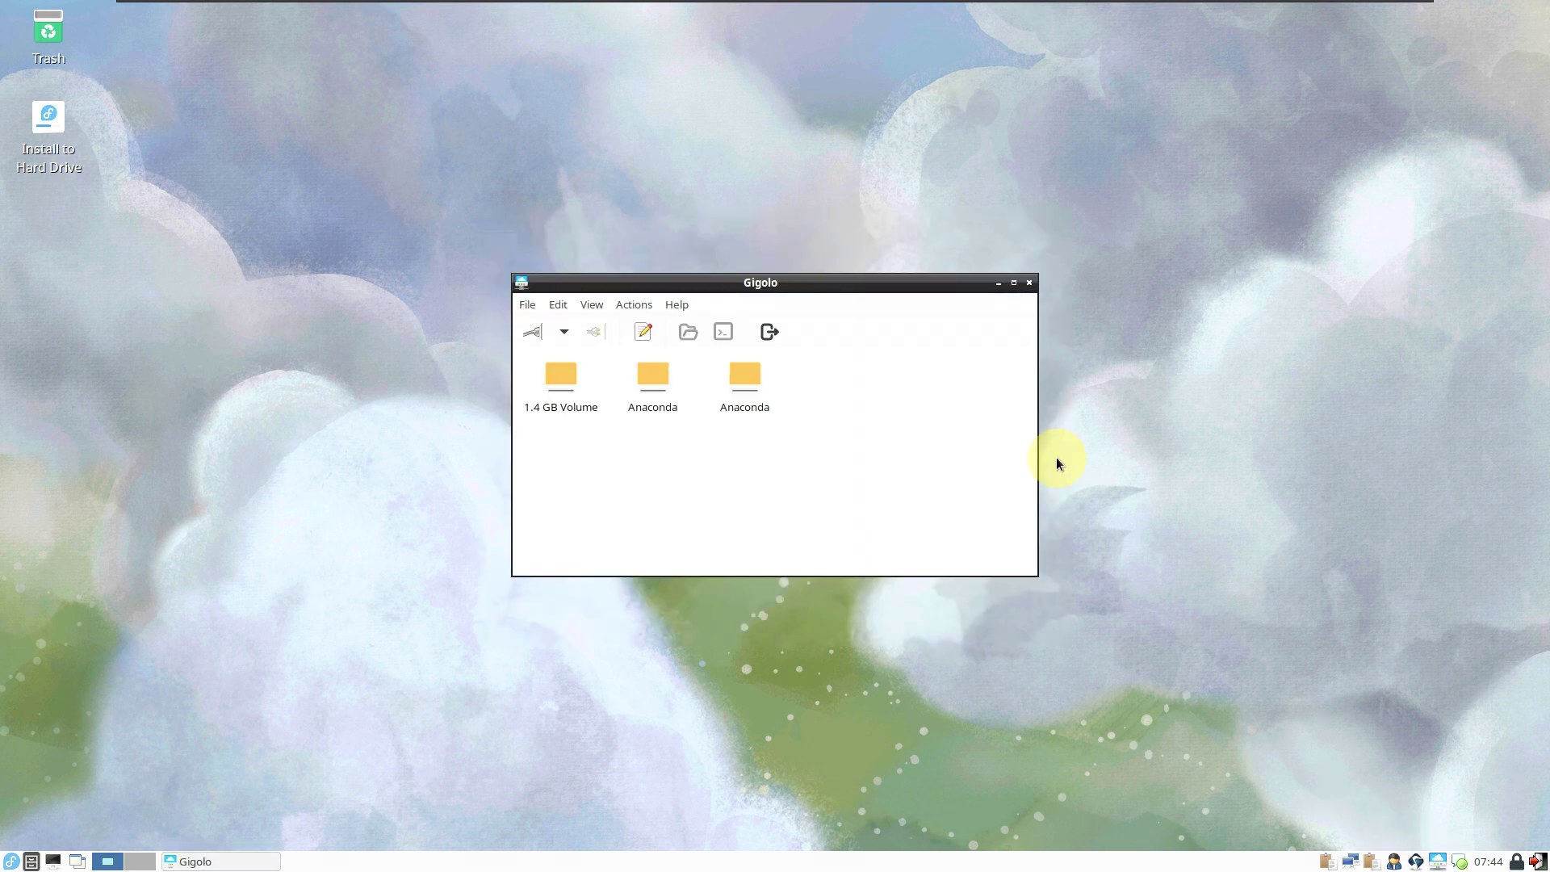
{"action": "left_click", "coordinate": [1028, 283]}
{"action": "left_click", "coordinate": [1496, 861]}
{"action": "left_click", "coordinate": [1496, 862]}
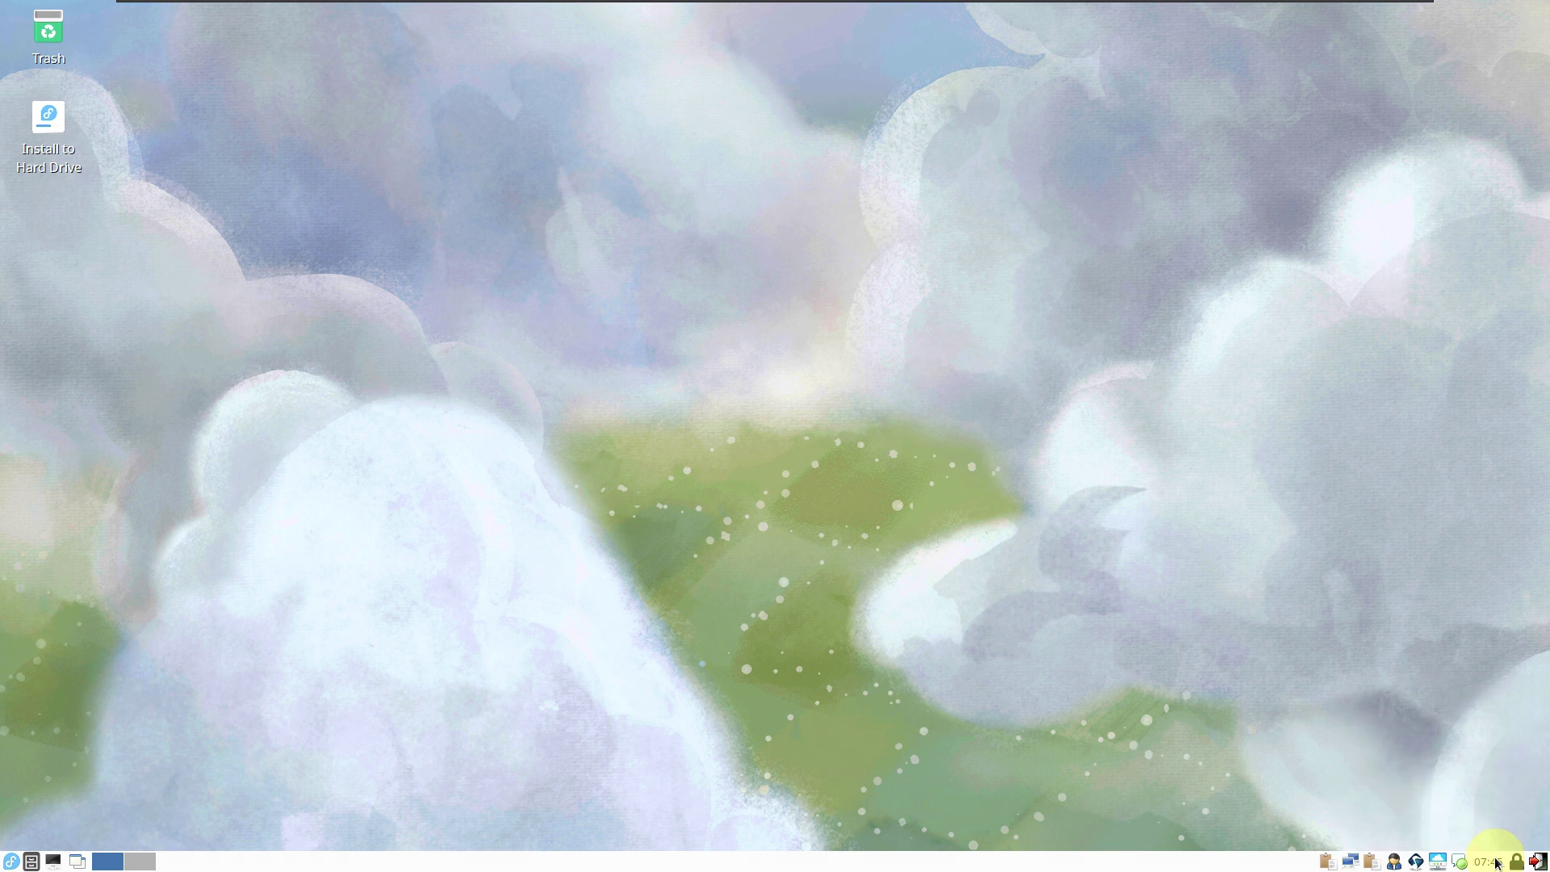
Shut down the live system from the LXDE 39 session logout dialog
{"action": "left_click", "coordinate": [1538, 861]}
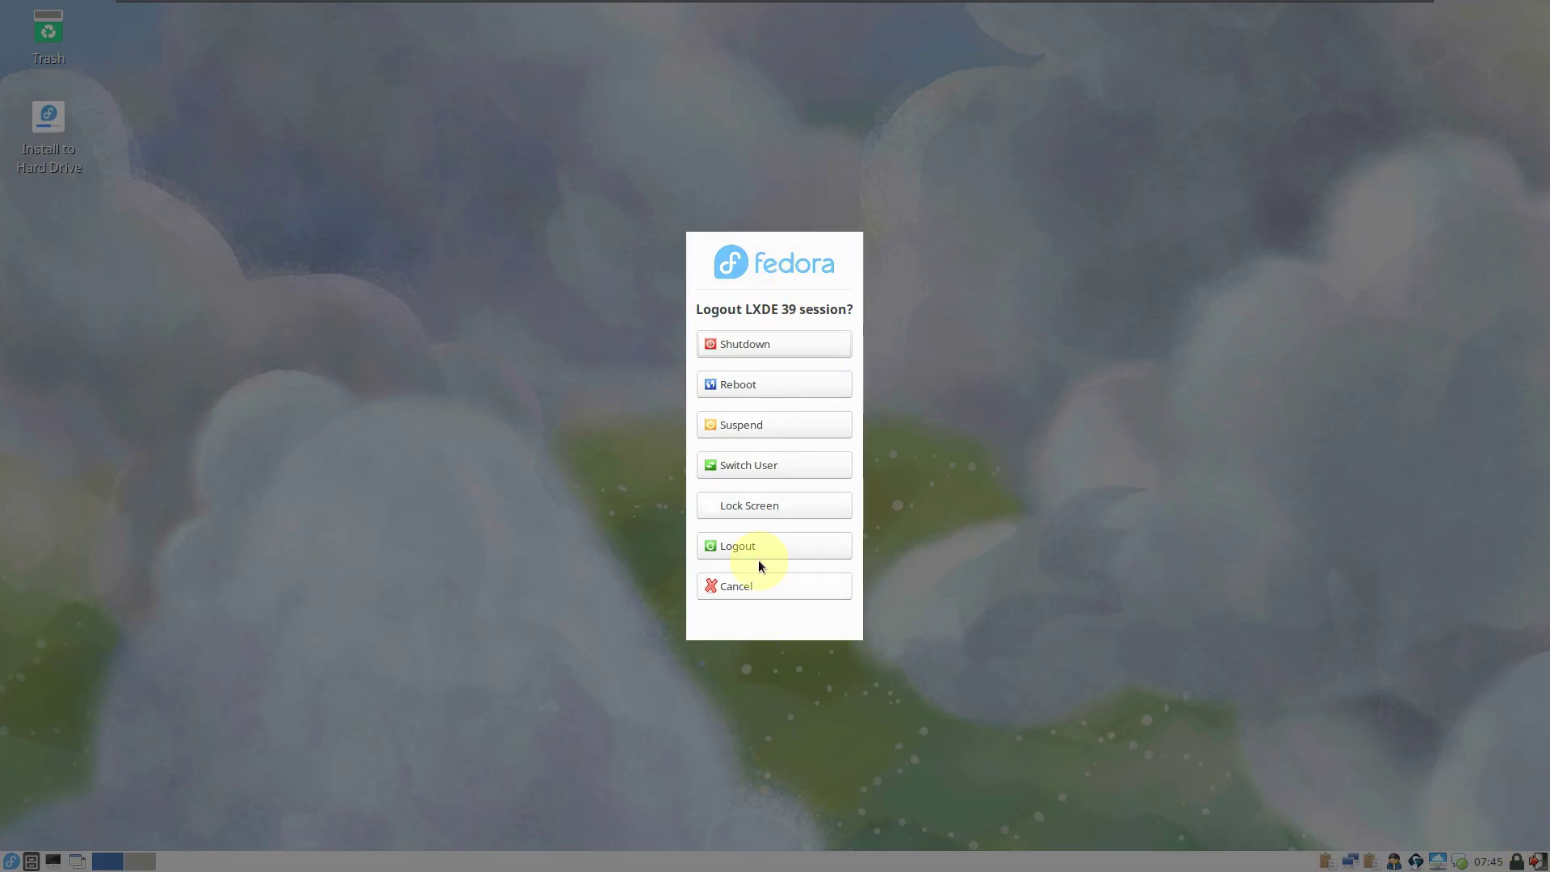
{"action": "left_click", "coordinate": [772, 352]}
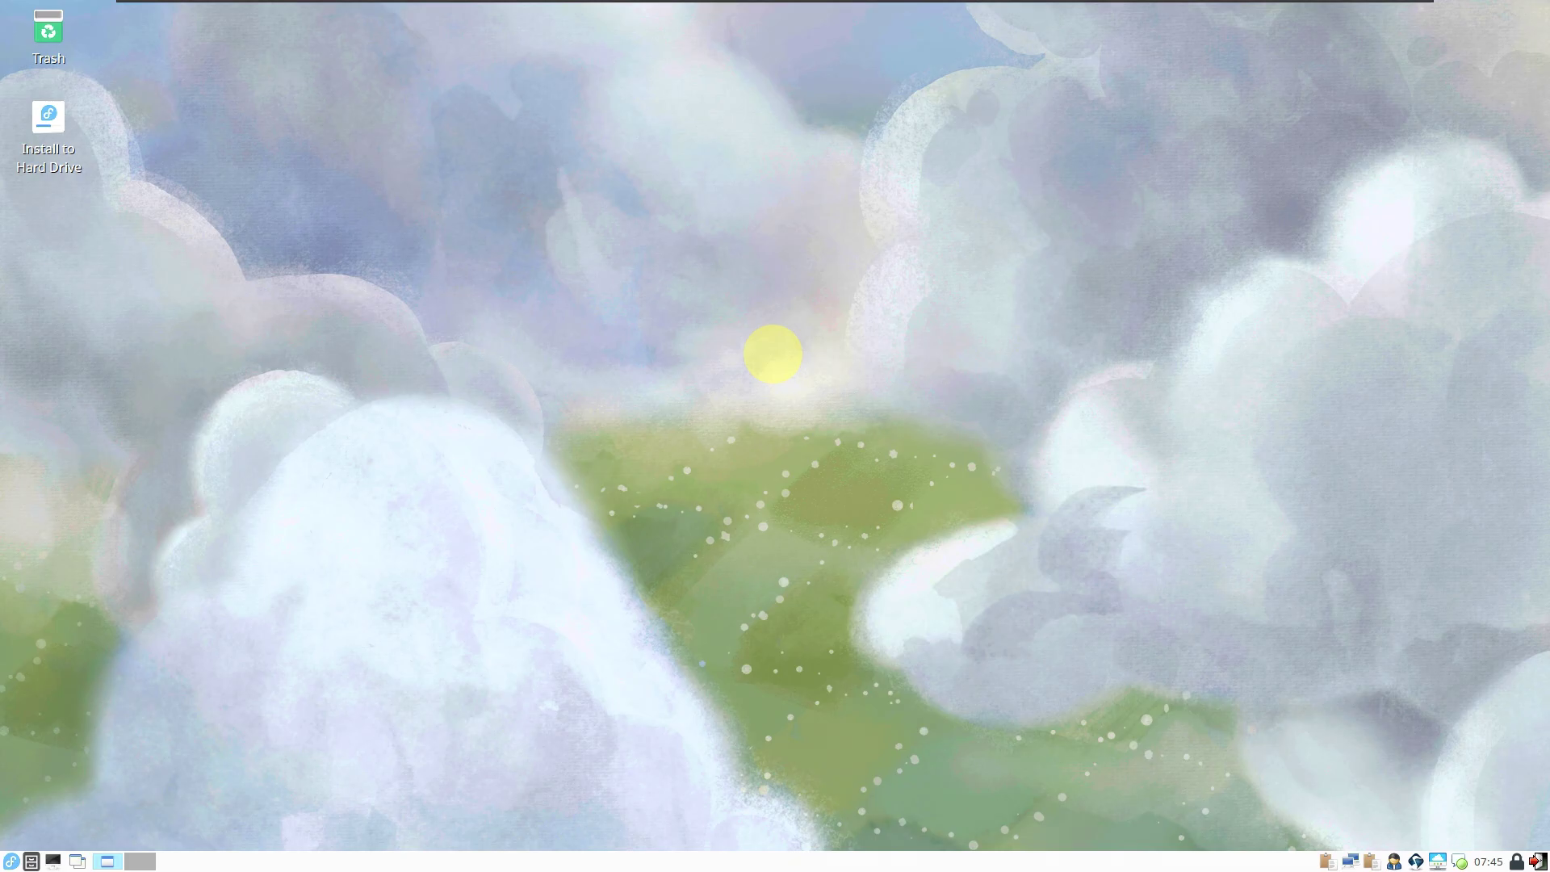